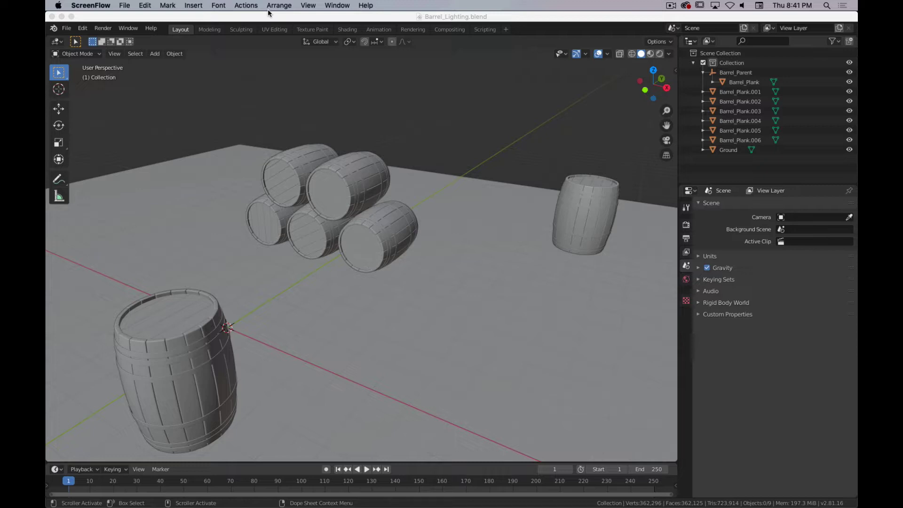
# Step: Add a point light at the origin of the barrel scene
pyautogui.scroll(2, 357, 250)
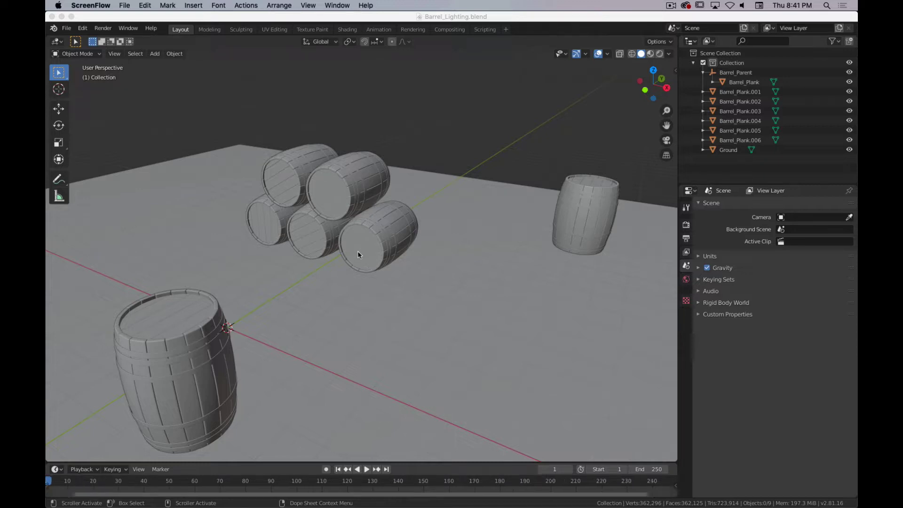
pyautogui.scroll(-3, 357, 250)
pyautogui.click(437, 270)
pyautogui.moveTo(361, 301); pyautogui.dragTo(399, 273, button='middle')
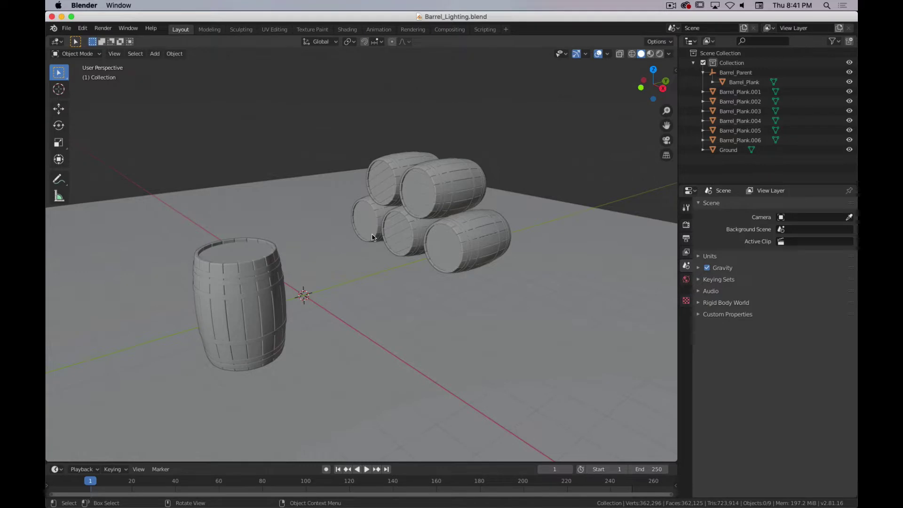
pyautogui.moveTo(363, 292); pyautogui.dragTo(369, 260, button='middle')
pyautogui.scroll(-2, 369, 266)
pyautogui.scroll(2, 367, 267)
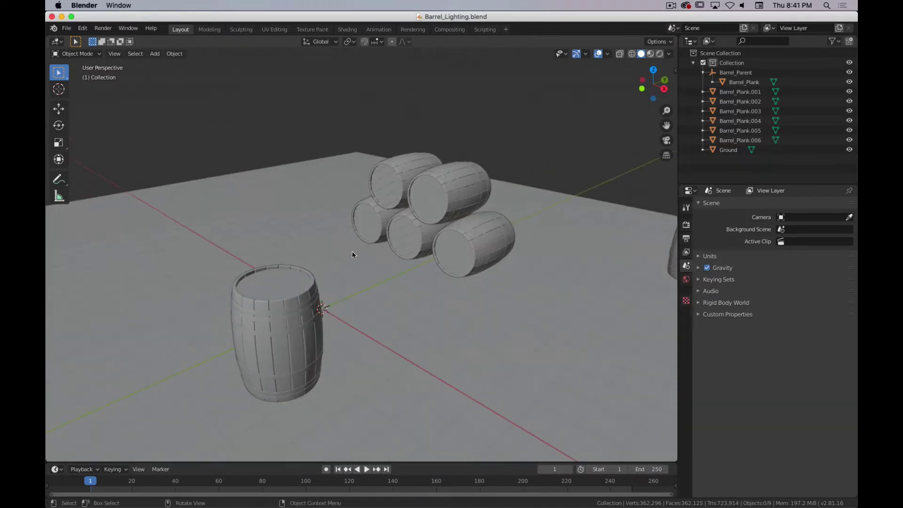
pyautogui.hotkey('shift', 'a')
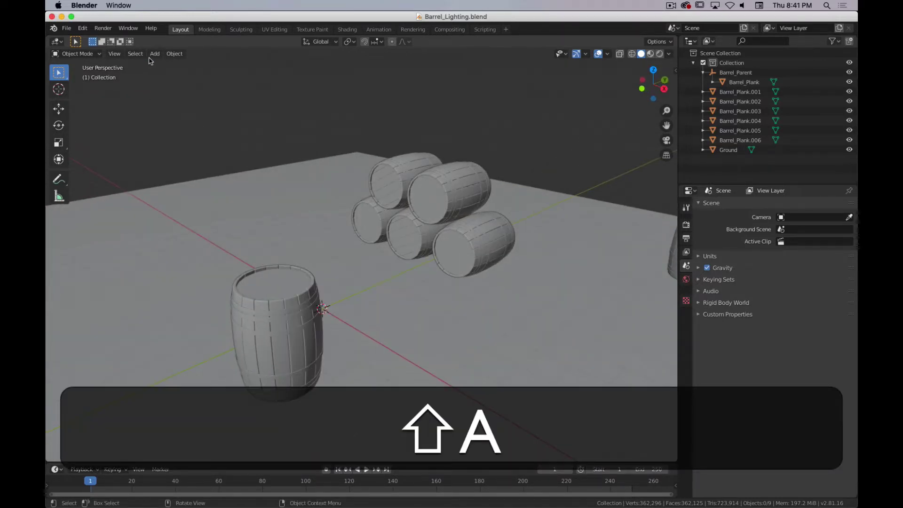
pyautogui.click(154, 54)
pyautogui.moveTo(179, 176)
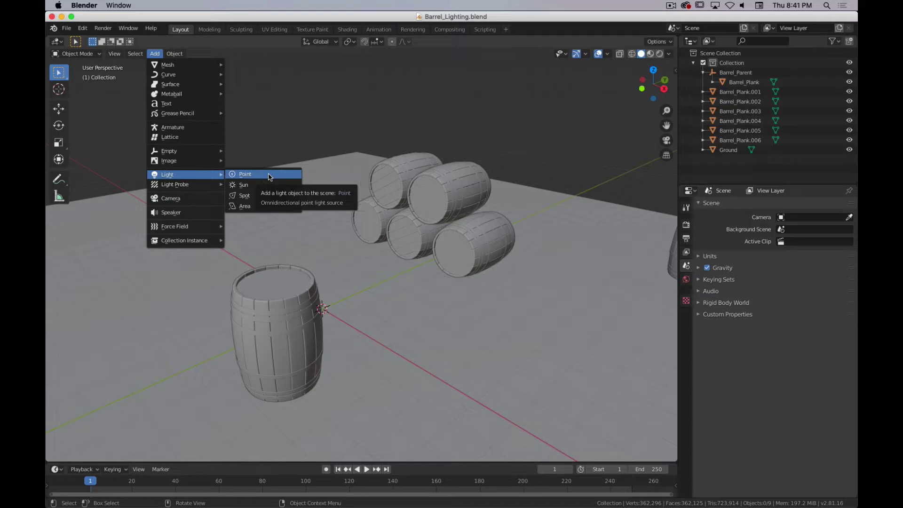
pyautogui.click(270, 177)
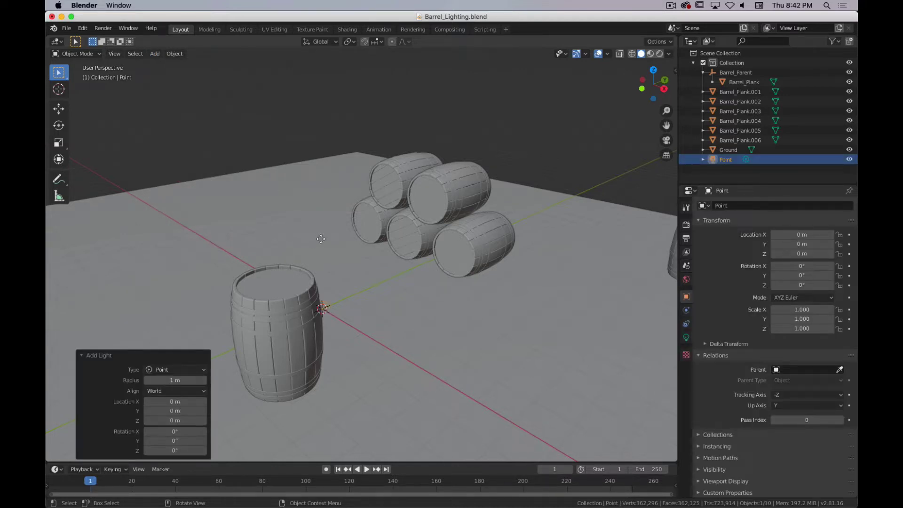
# Step: Raise the point light about 4.02 m straight up along the Z axis
pyautogui.press('g')
pyautogui.press('z')
pyautogui.click(317, 138)
# Step: Show the point light's data settings and expand its preview
pyautogui.scroll(5, 320, 135)
pyautogui.scroll(-5, 316, 136)
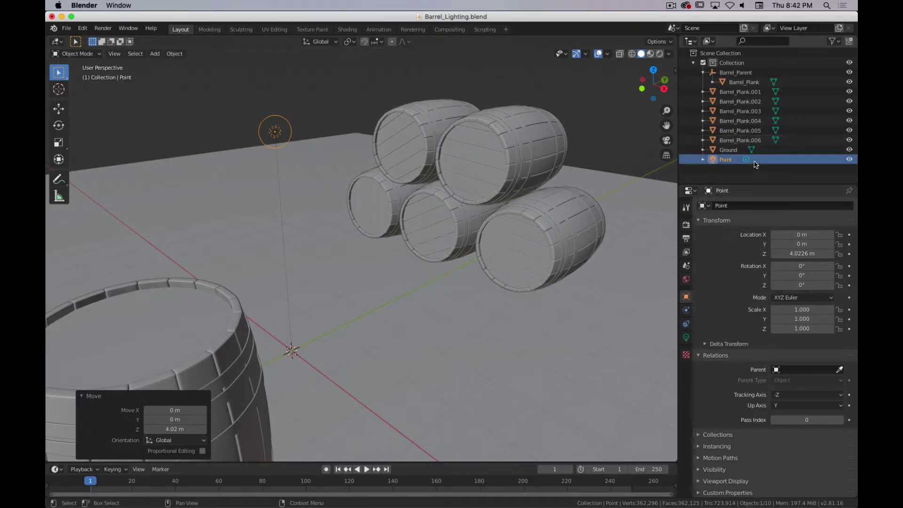
pyautogui.click(687, 339)
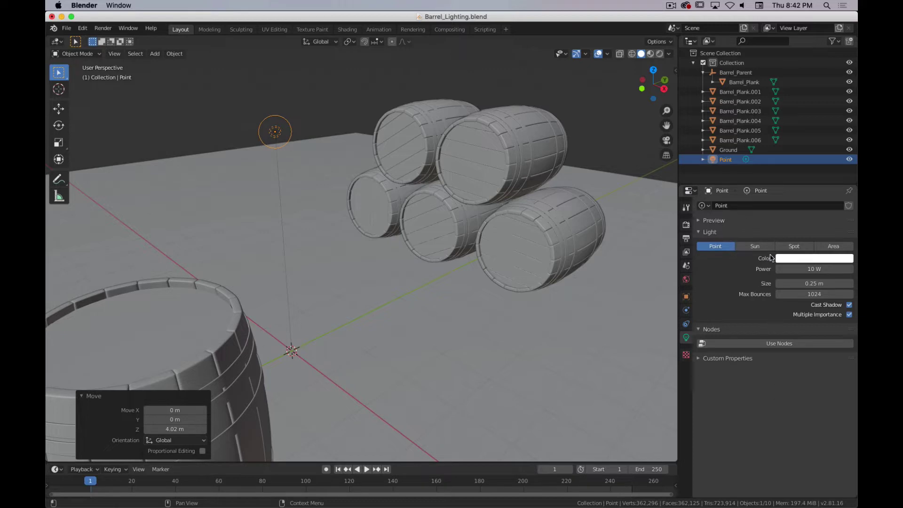
pyautogui.click(708, 221)
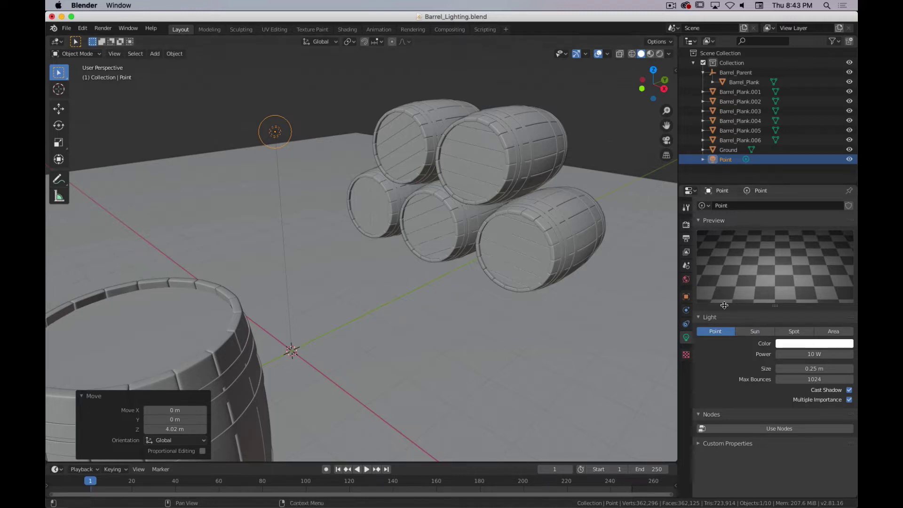
# Step: Try the Sun, Spot and Area types on the light and return it to Point
pyautogui.click(759, 331)
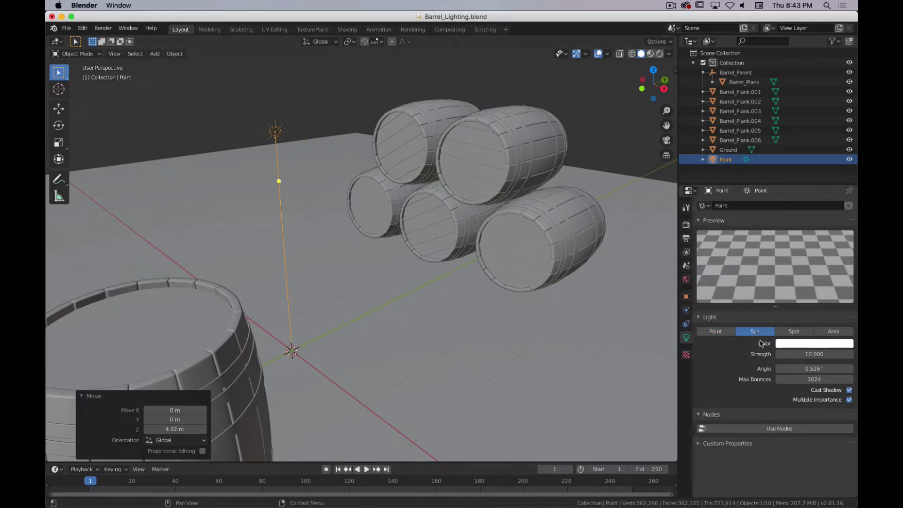
pyautogui.click(797, 332)
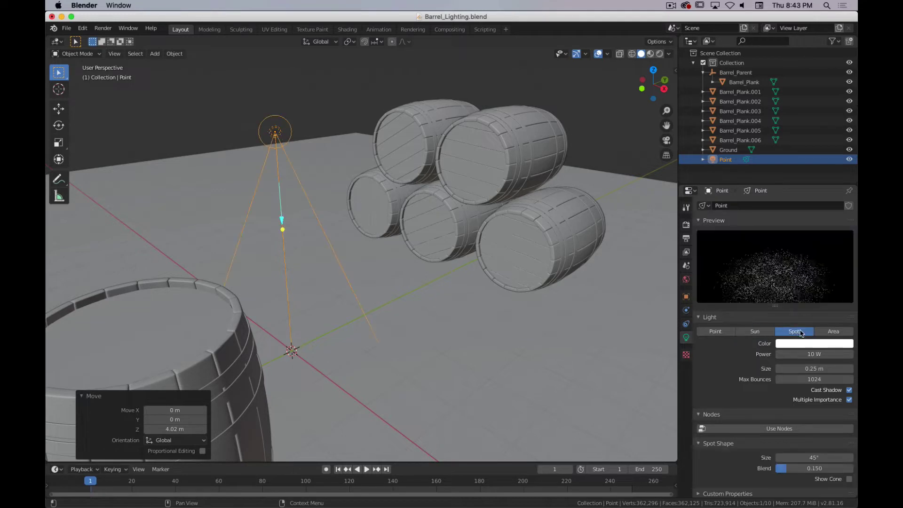
pyautogui.click(839, 332)
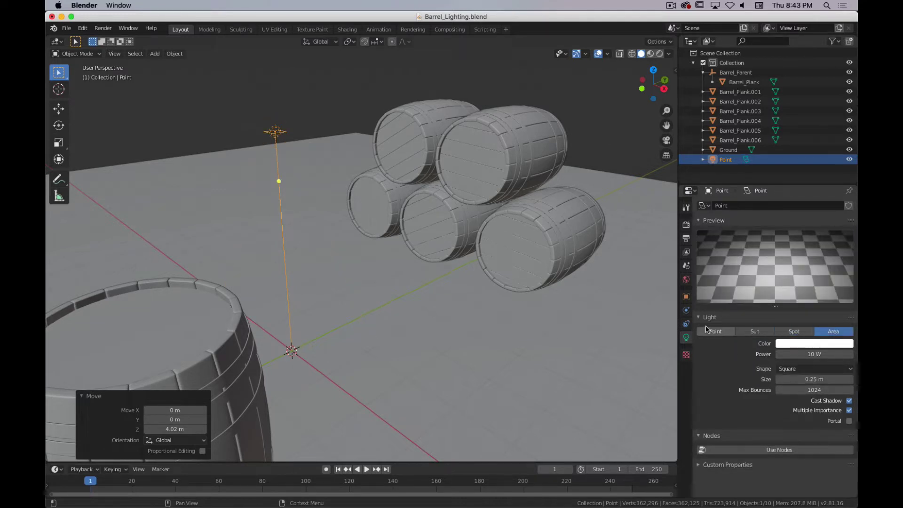
pyautogui.click(795, 332)
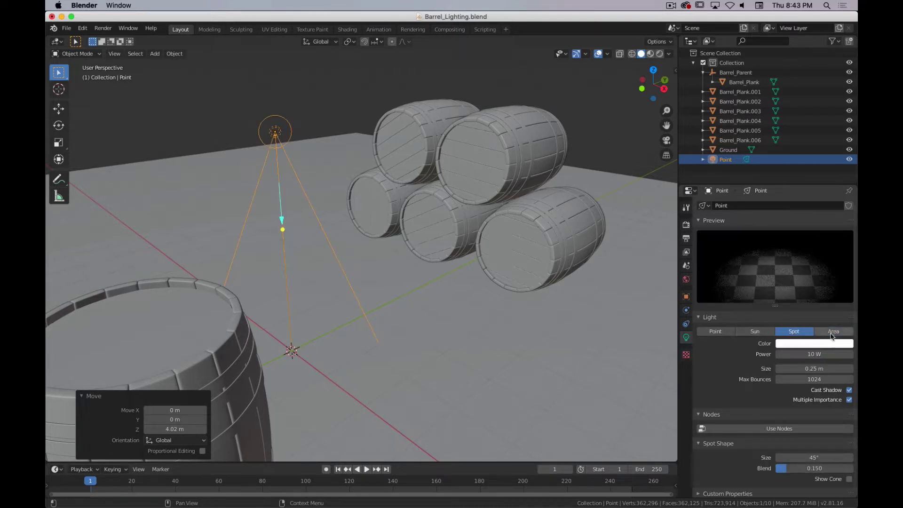
pyautogui.click(755, 335)
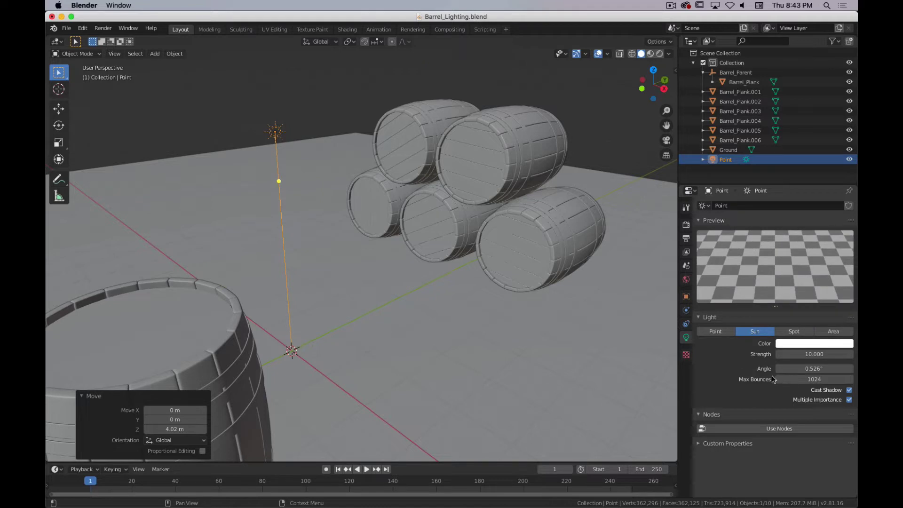
pyautogui.click(714, 333)
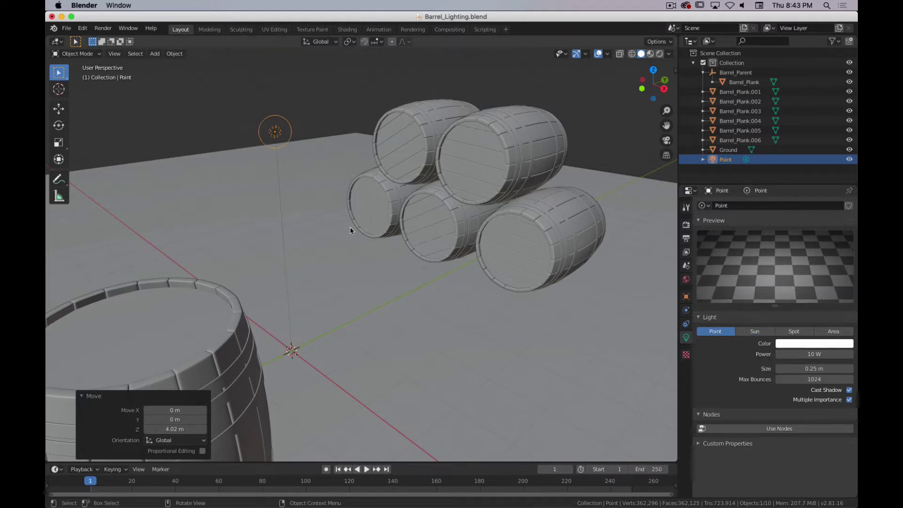
# Step: Tint the point light a warm, pale orange
pyautogui.click(800, 344)
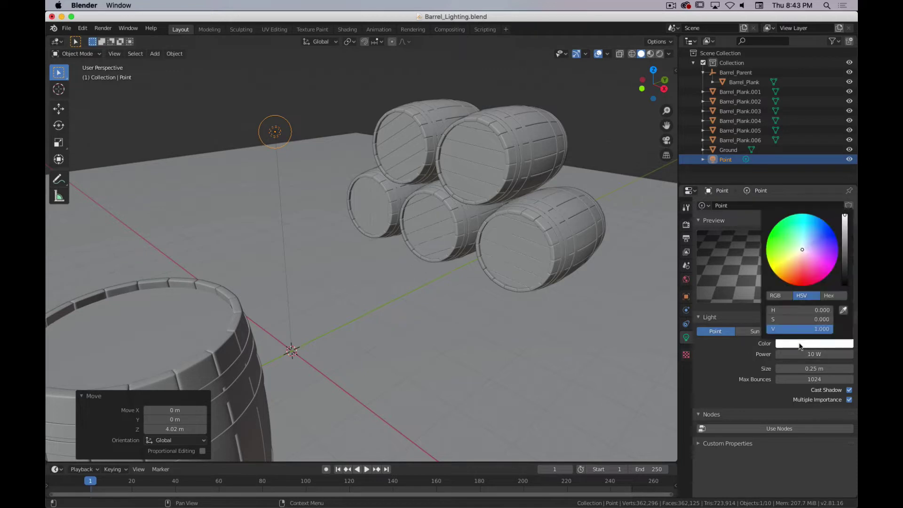
pyautogui.moveTo(792, 258)
pyautogui.mouseDown()
pyautogui.moveTo(809, 256)
pyautogui.moveTo(827, 231)
pyautogui.moveTo(795, 244)
pyautogui.moveTo(786, 256)
pyautogui.moveTo(796, 258)
pyautogui.mouseUp()
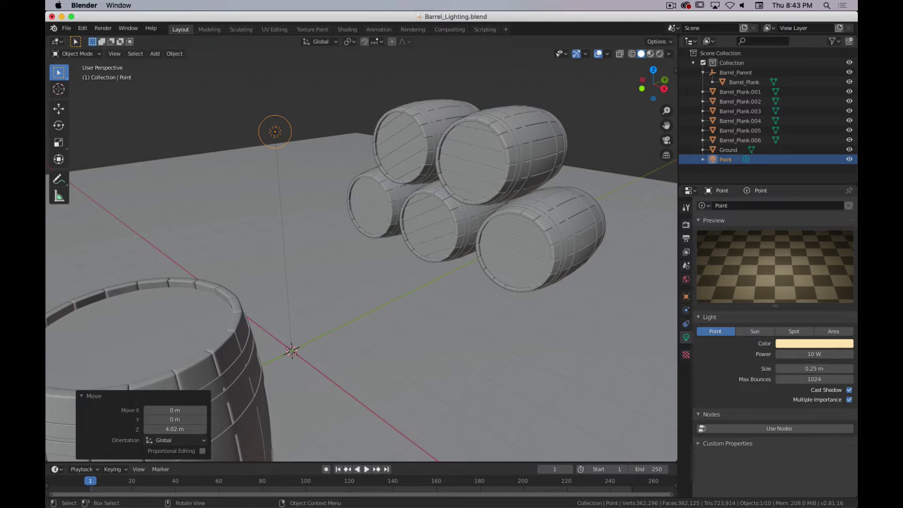
pyautogui.press('super+Tab')
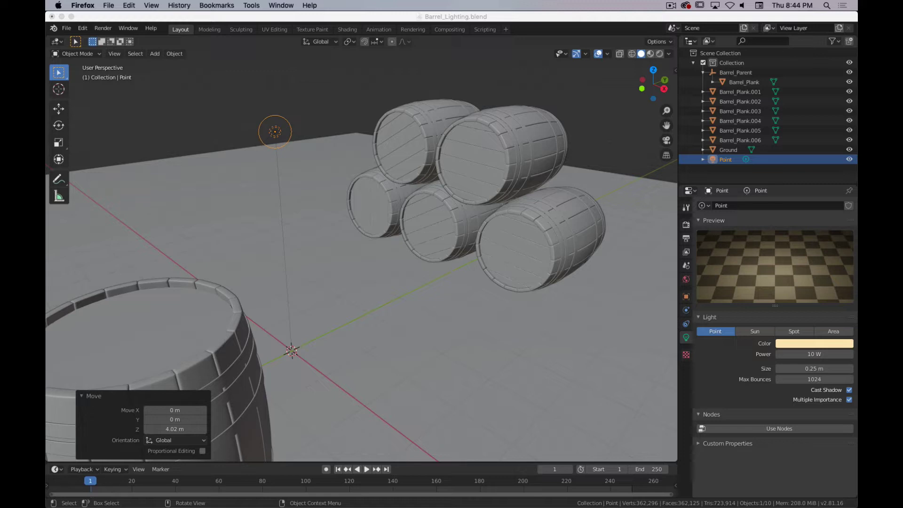
pyautogui.click(828, 345)
pyautogui.click(819, 346)
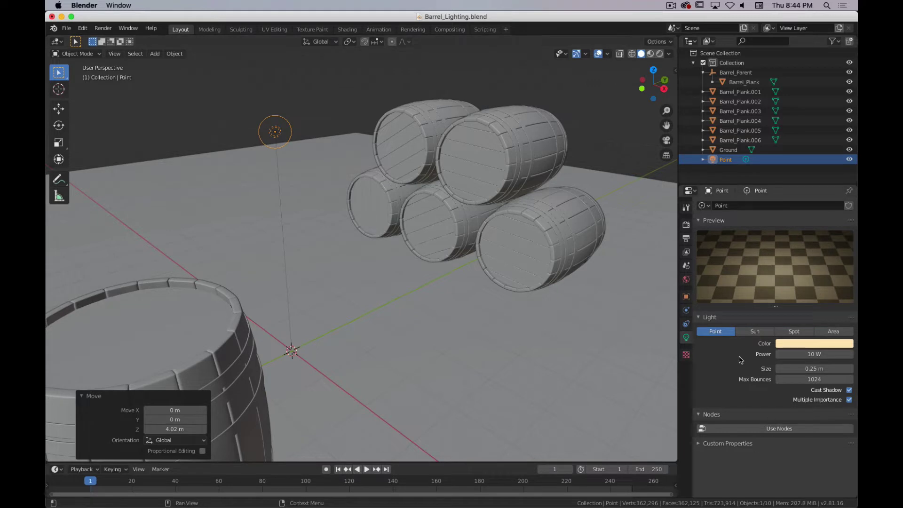
pyautogui.click(806, 345)
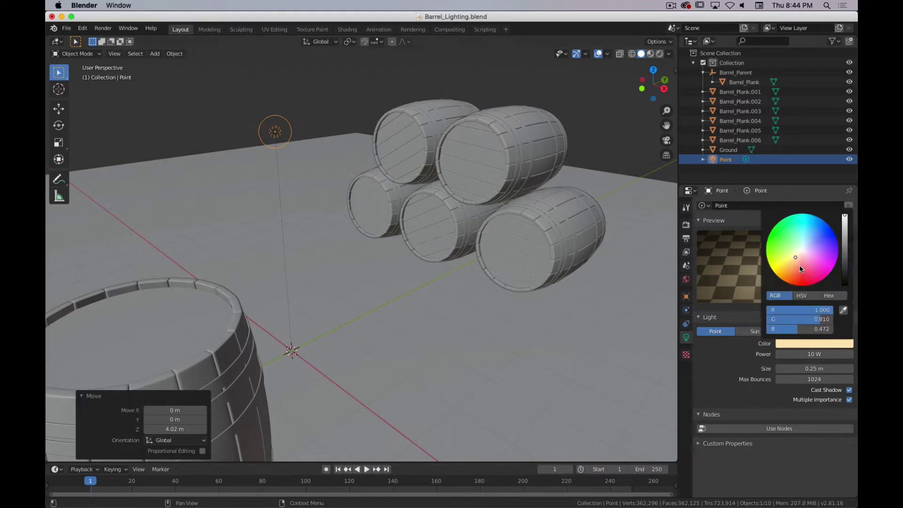
pyautogui.moveTo(795, 257); pyautogui.dragTo(797, 261)
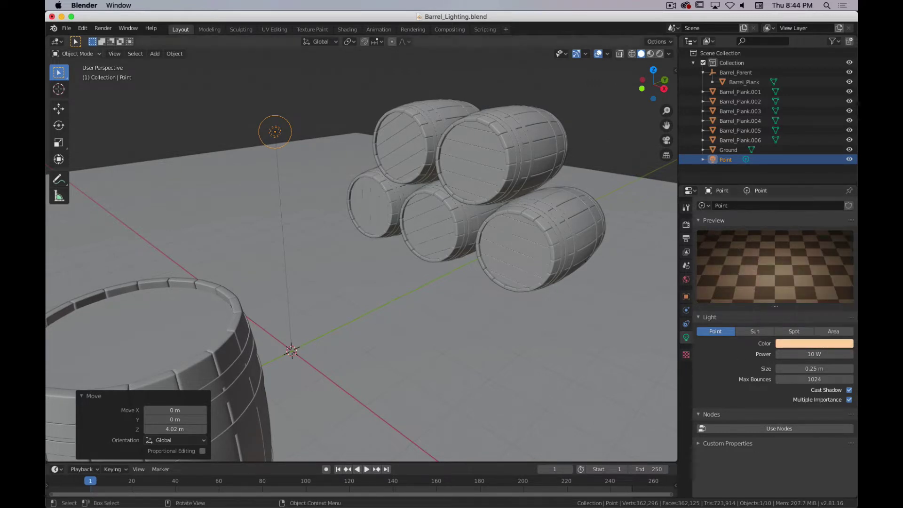
# Step: Switch the viewport shading to Material Preview to display the barrels' materials
pyautogui.scroll(-4, 280, 286)
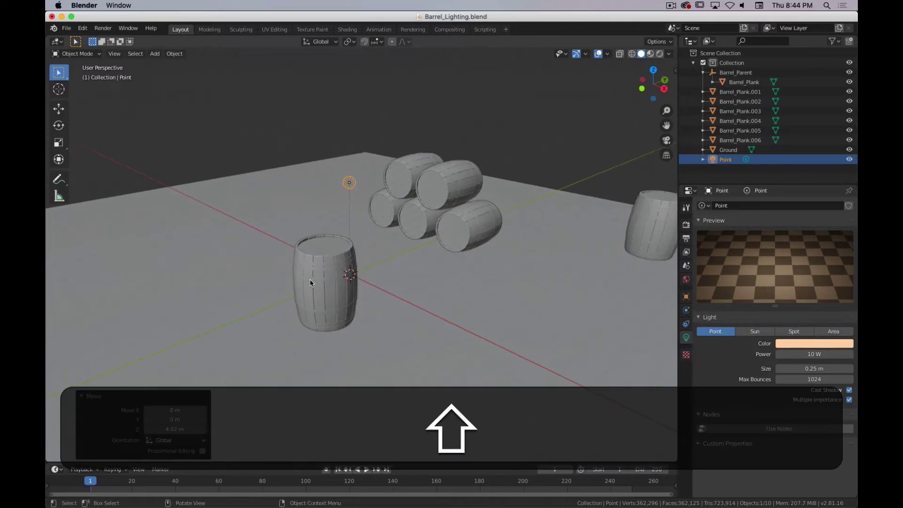
pyautogui.press('z')
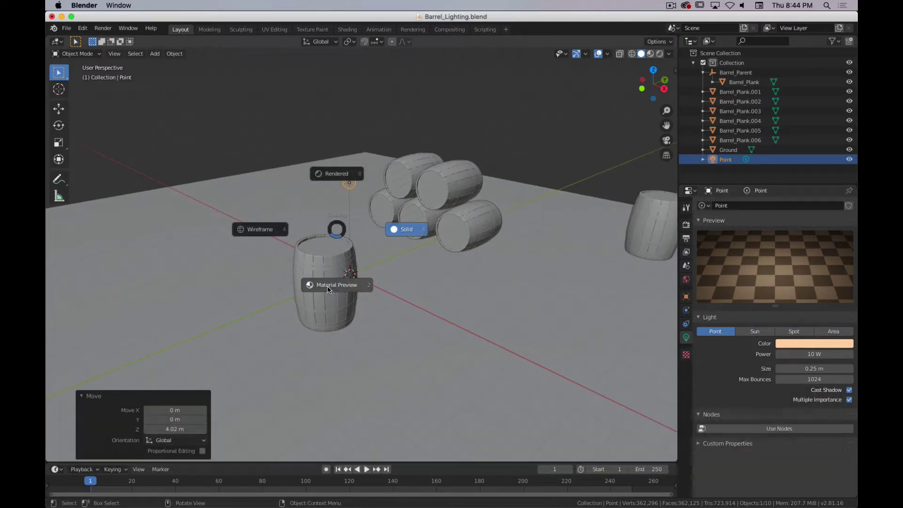
pyautogui.click(336, 286)
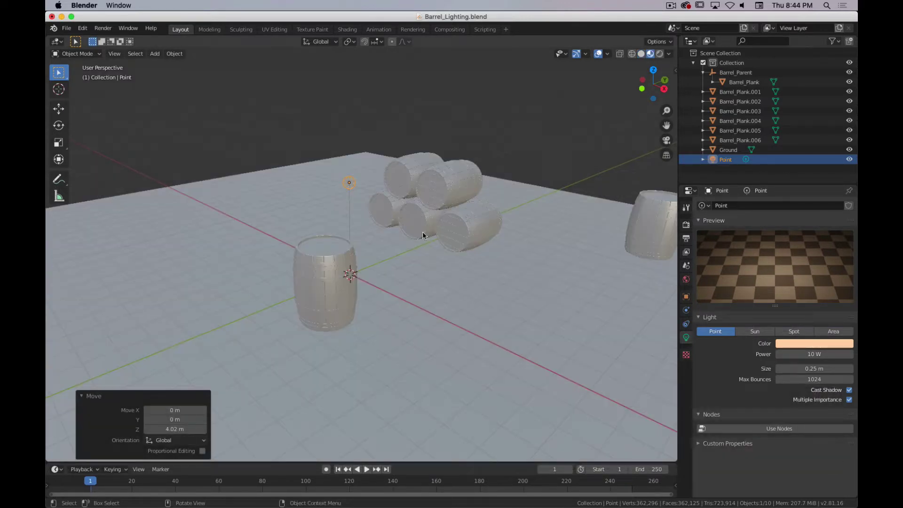
pyautogui.moveTo(423, 235)
pyautogui.mouseDown(button='middle')
pyautogui.moveTo(398, 265)
pyautogui.moveTo(319, 261)
pyautogui.moveTo(425, 254)
pyautogui.moveTo(422, 265)
pyautogui.moveTo(335, 251)
pyautogui.mouseUp(button='middle')
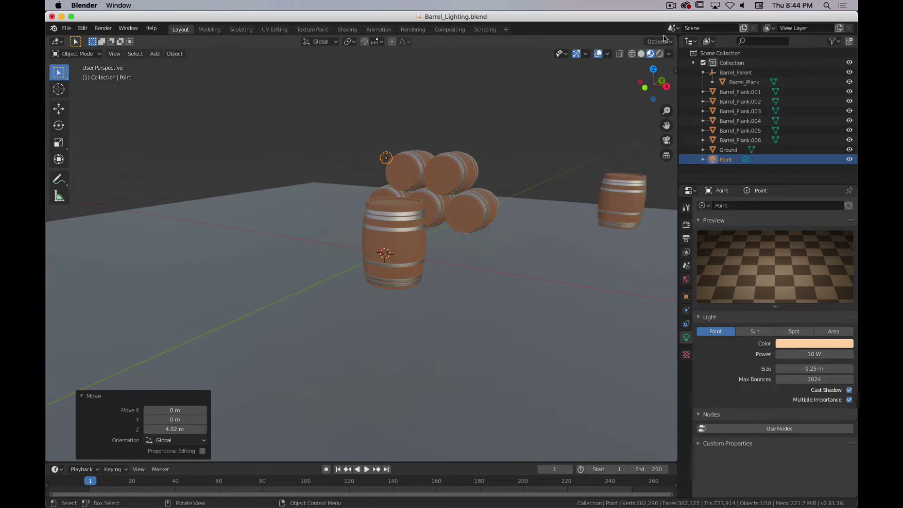
# Step: Enable Scene Lights and Scene World for the Material Preview shading
pyautogui.click(669, 54)
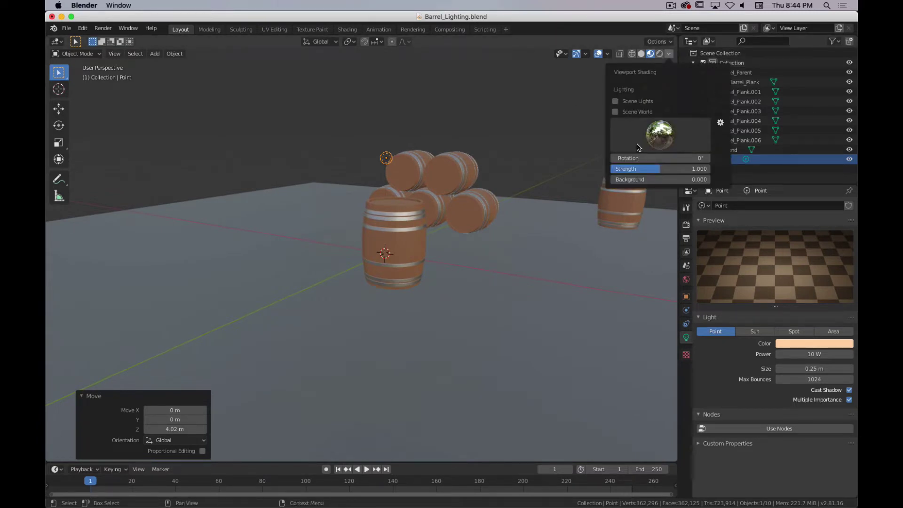
pyautogui.click(615, 101)
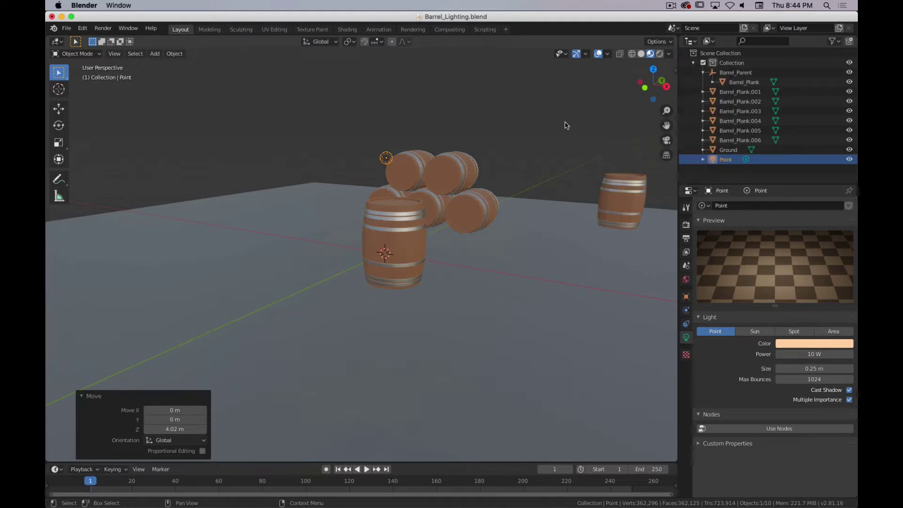
pyautogui.moveTo(535, 171); pyautogui.dragTo(615, 81, button='middle')
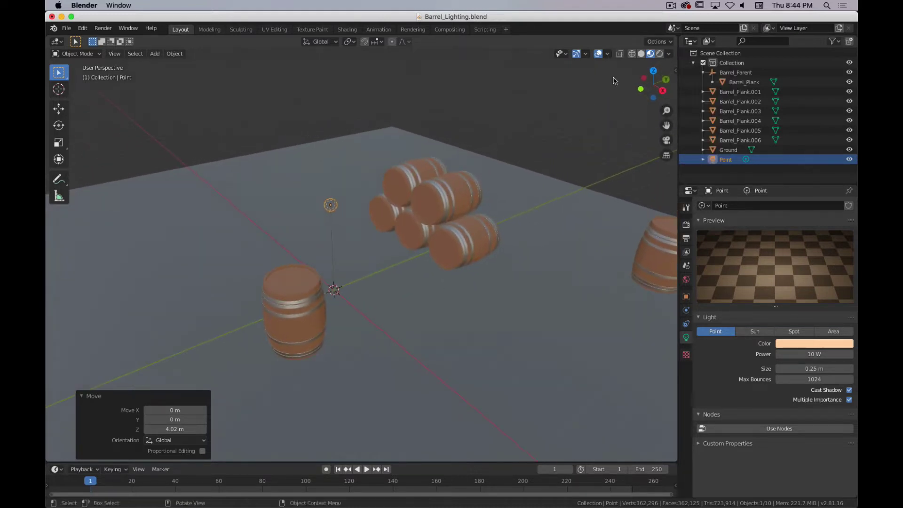
pyautogui.click(669, 55)
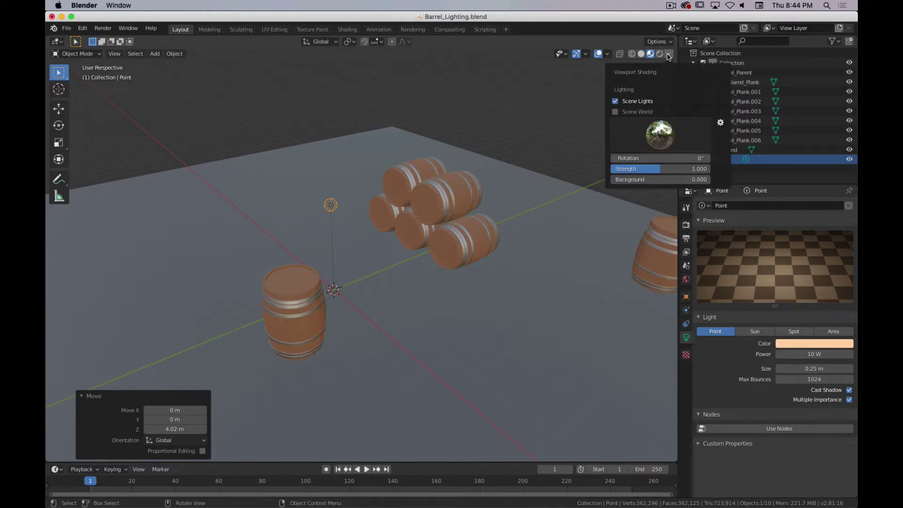
pyautogui.click(615, 112)
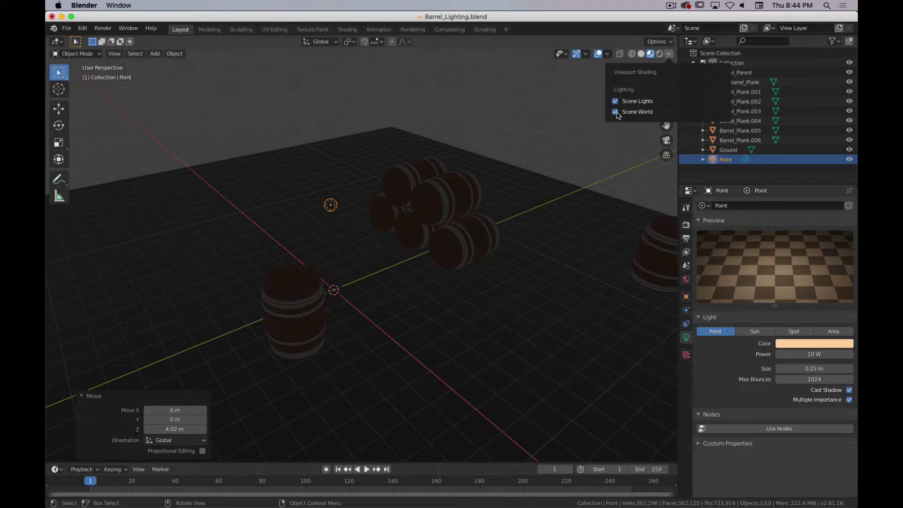
# Step: Darken the world background color to black
pyautogui.moveTo(534, 177)
pyautogui.mouseDown(button='middle')
pyautogui.moveTo(460, 242)
pyautogui.moveTo(466, 238)
pyautogui.mouseUp(button='middle')
pyautogui.click(687, 279)
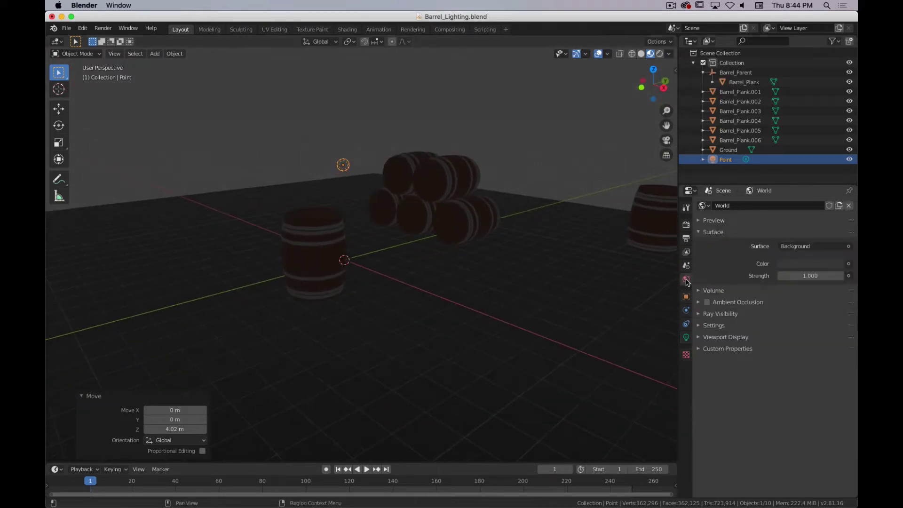
pyautogui.click(804, 265)
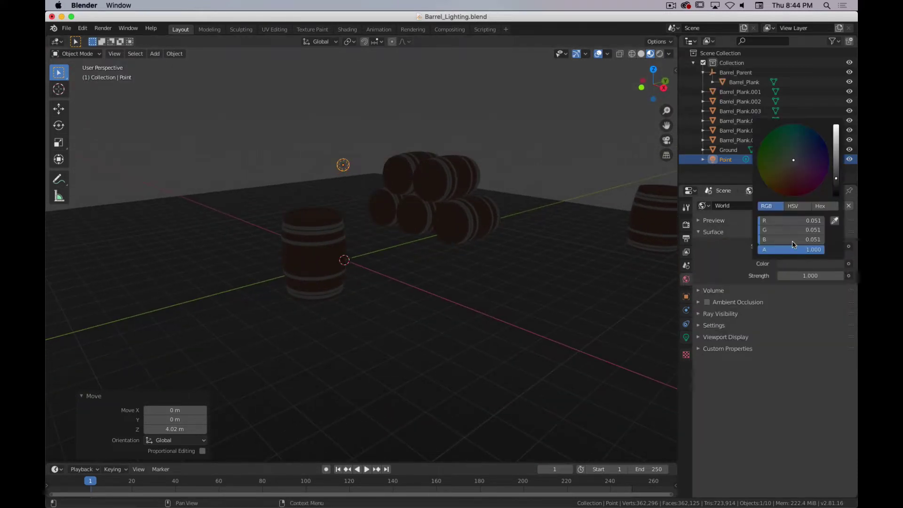
pyautogui.moveTo(834, 178); pyautogui.dragTo(841, 200)
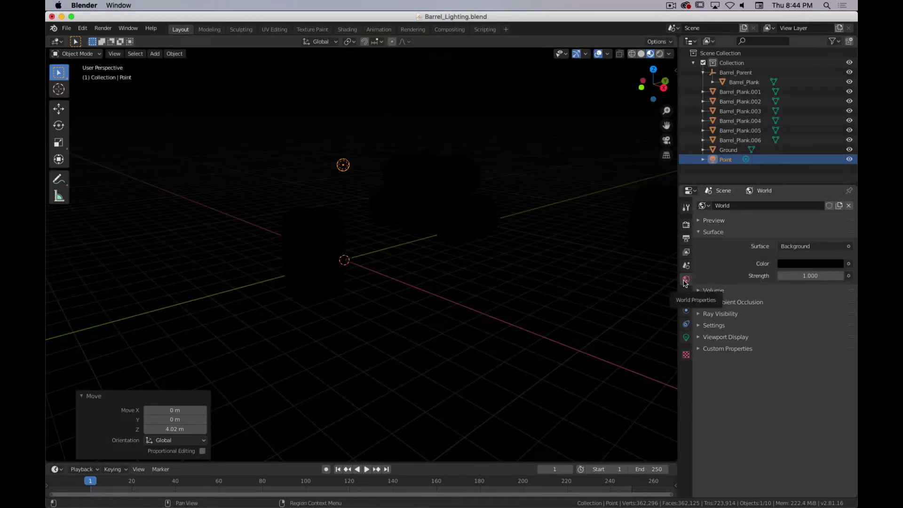
# Step: Set the point light's power to 100 W
pyautogui.click(687, 337)
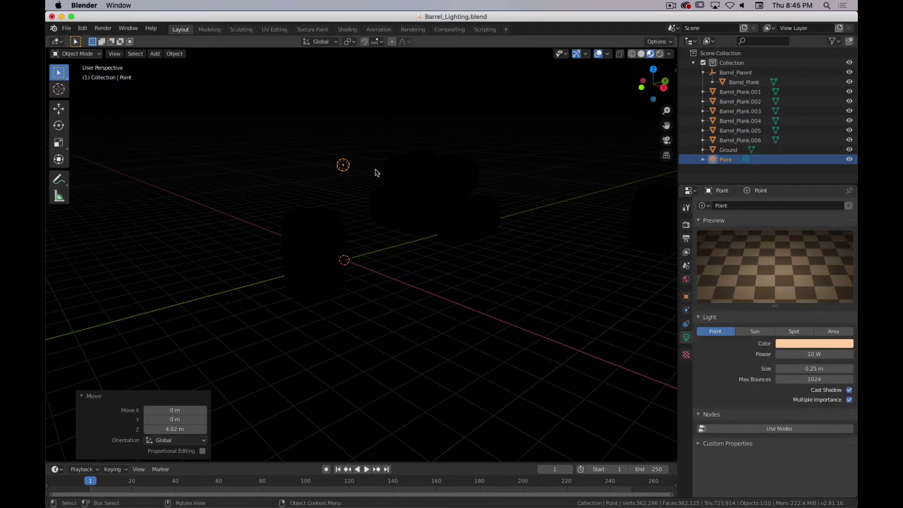
pyautogui.moveTo(365, 247)
pyautogui.mouseDown(button='middle')
pyautogui.moveTo(381, 282)
pyautogui.moveTo(372, 257)
pyautogui.mouseUp(button='middle')
pyautogui.click(821, 355)
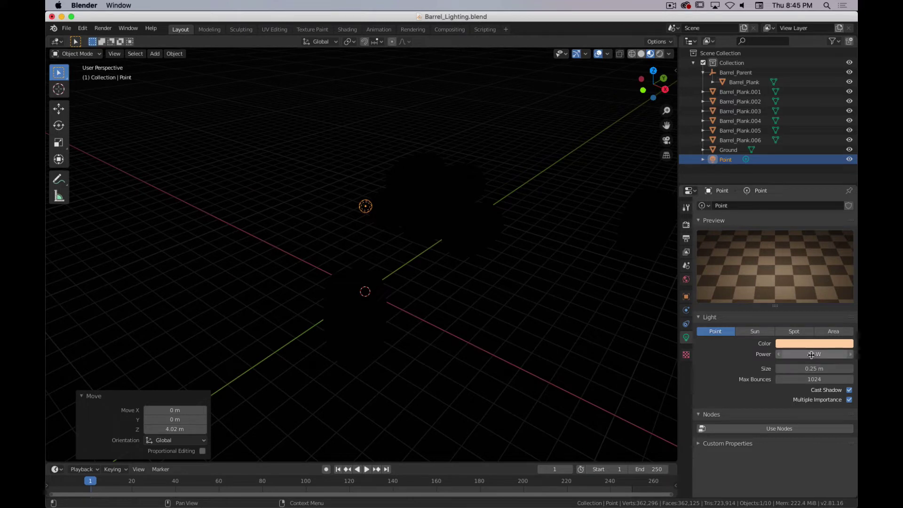
pyautogui.write('1')
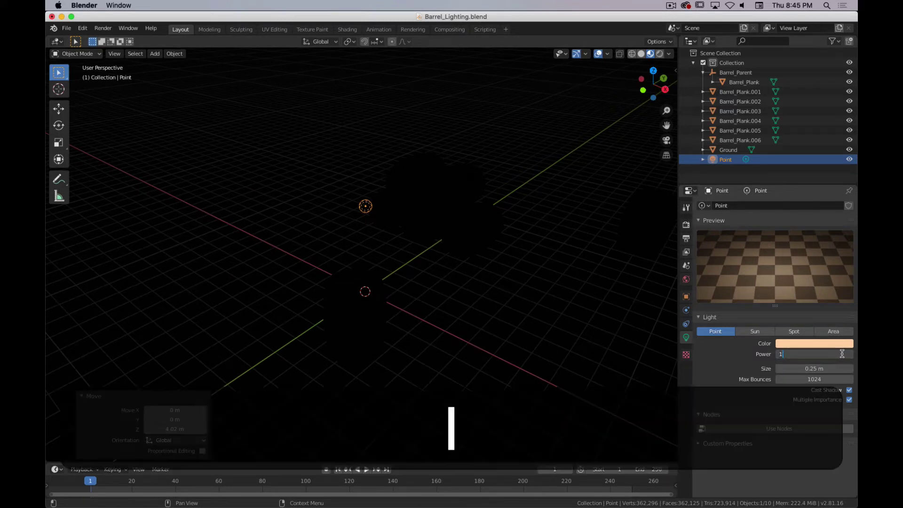
pyautogui.write('00')
pyautogui.press('Return')
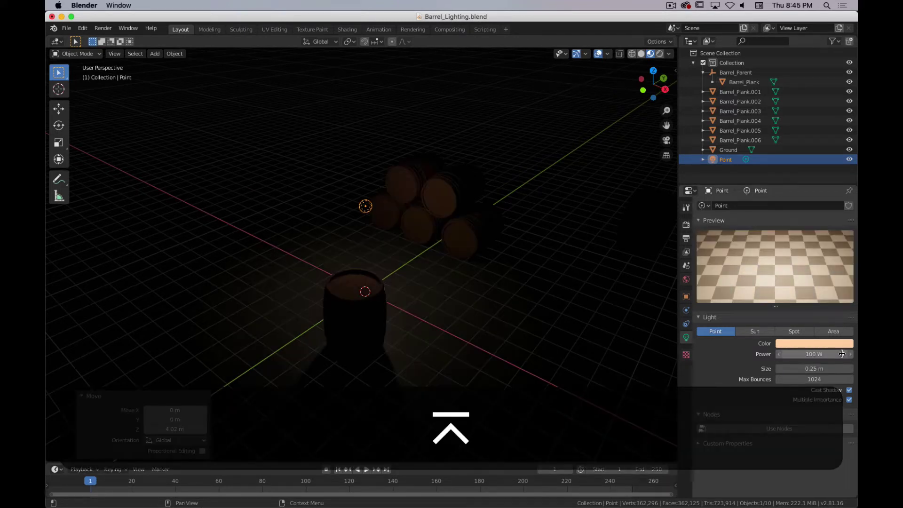
# Step: Move the point light down close to the floor, by about -1.31 m in X, -1.68 m in Y and -2.98 m in Z
pyautogui.moveTo(463, 272); pyautogui.dragTo(463, 224, button='middle')
pyautogui.press('shift+super+period')
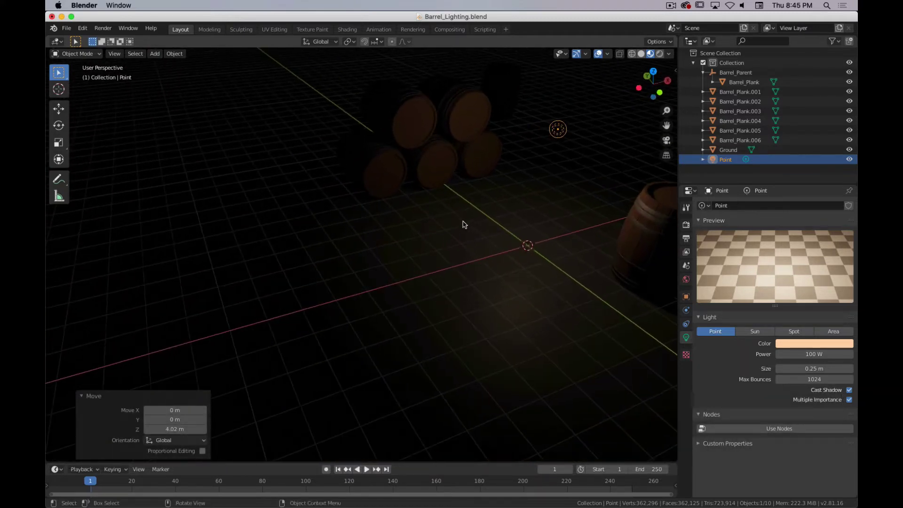
pyautogui.press('g')
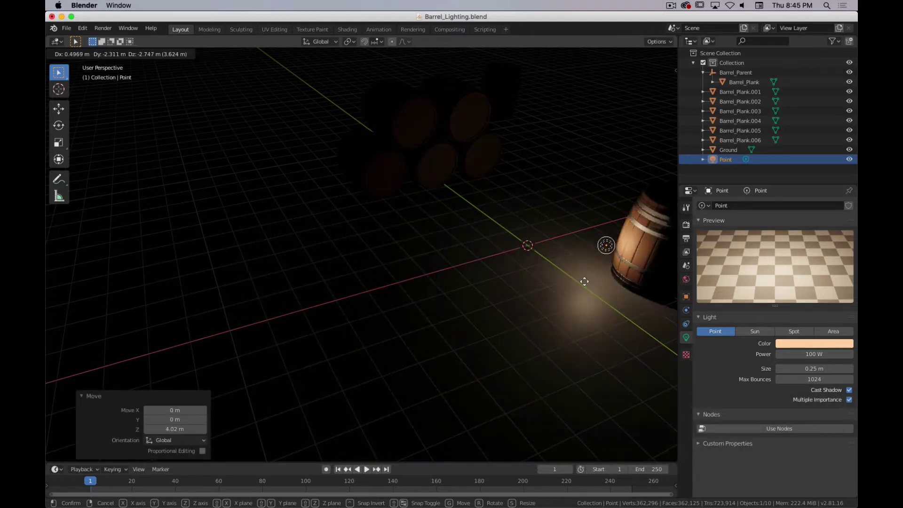
pyautogui.click(521, 288)
pyautogui.click(686, 226)
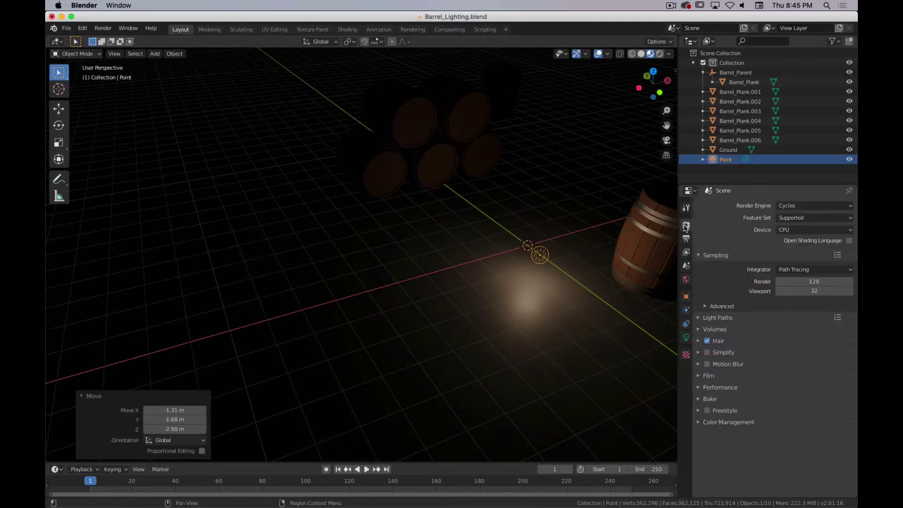
pyautogui.click(686, 339)
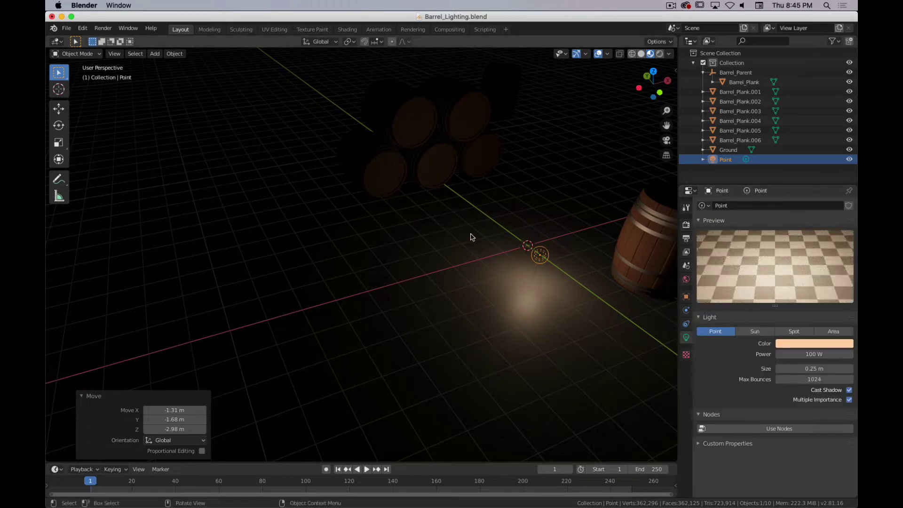
# Step: Raise the point light about 2.21 m, moving it toward the barrel stack, and switch the viewport shading to Rendered
pyautogui.press('g')
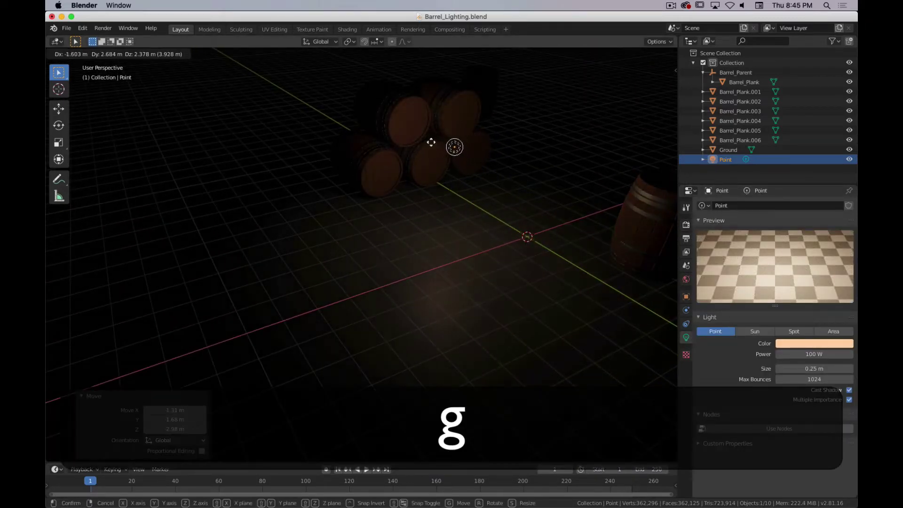
pyautogui.click(473, 149)
pyautogui.press('z')
pyautogui.click(506, 132)
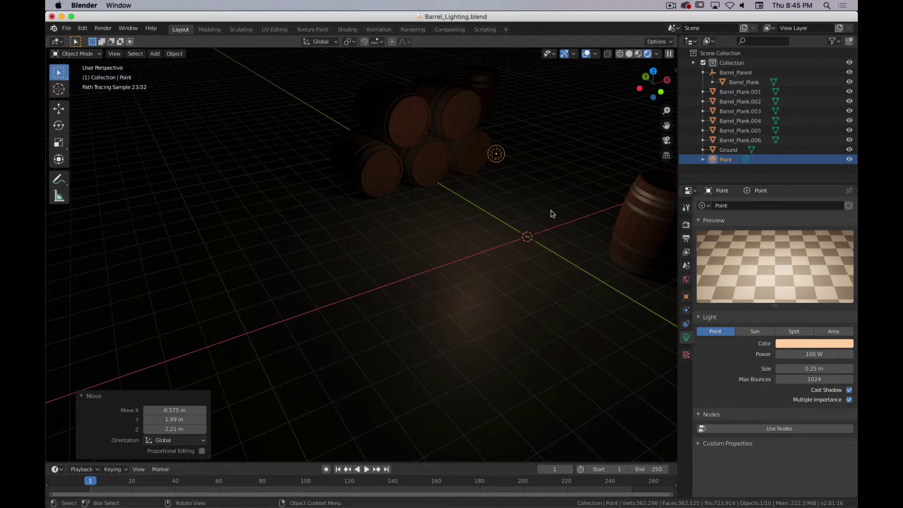
# Step: Lower the point light by about 0.83 m in front of the barrel stack and set its power to 1000 W
pyautogui.press('g')
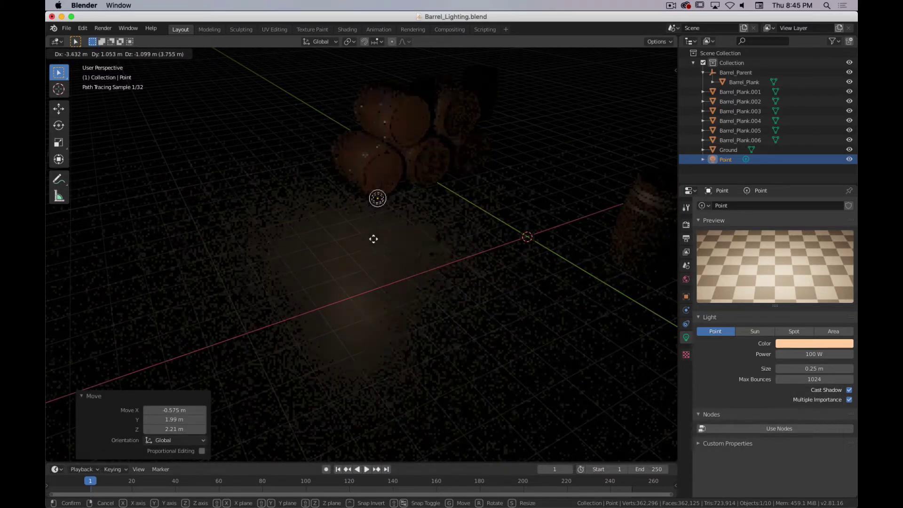
pyautogui.click(469, 225)
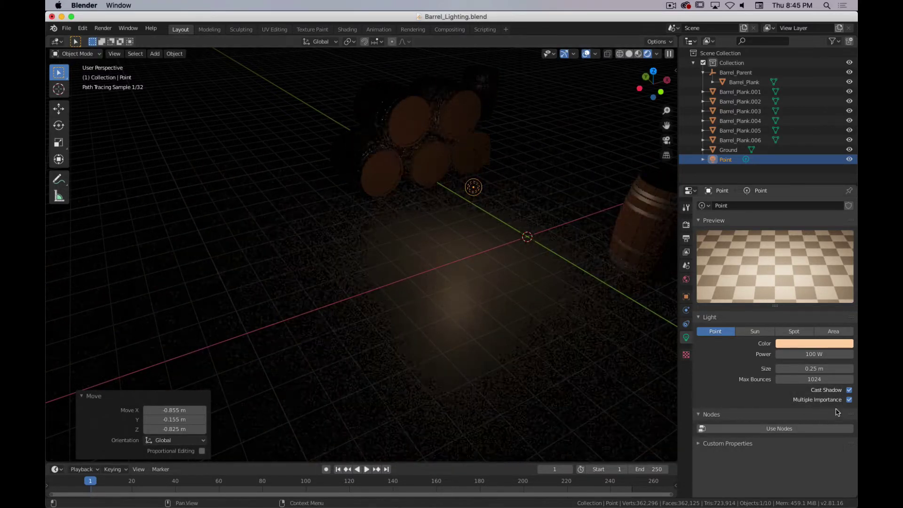
pyautogui.click(800, 354)
pyautogui.write('1')
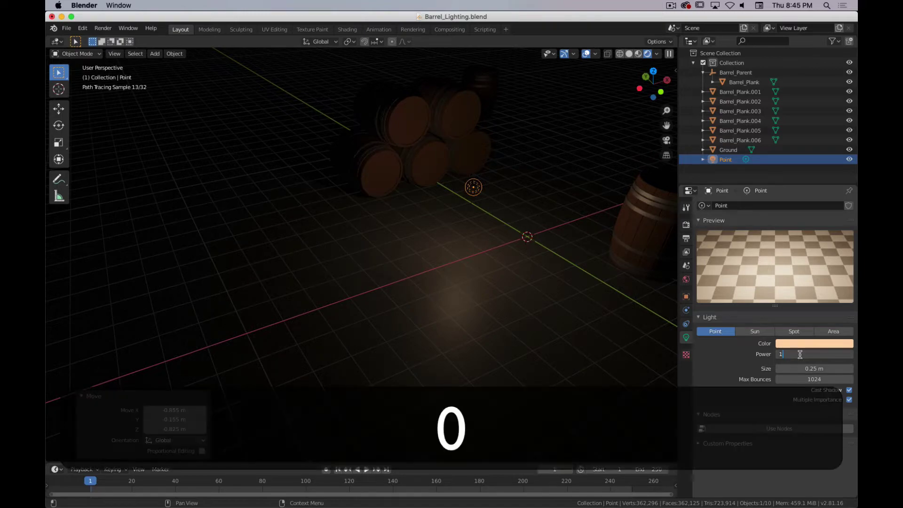
pyautogui.write('000')
pyautogui.press('Return')
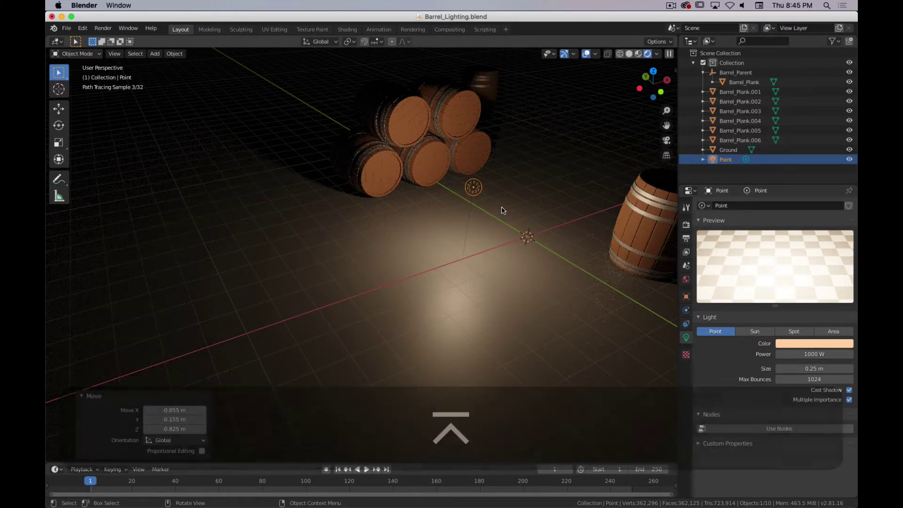
# Step: Try point light sizes of about 2.98 m, 0.14 m and 4.38 m to compare how soft the shadows are
pyautogui.moveTo(526, 199); pyautogui.dragTo(462, 196, button='middle')
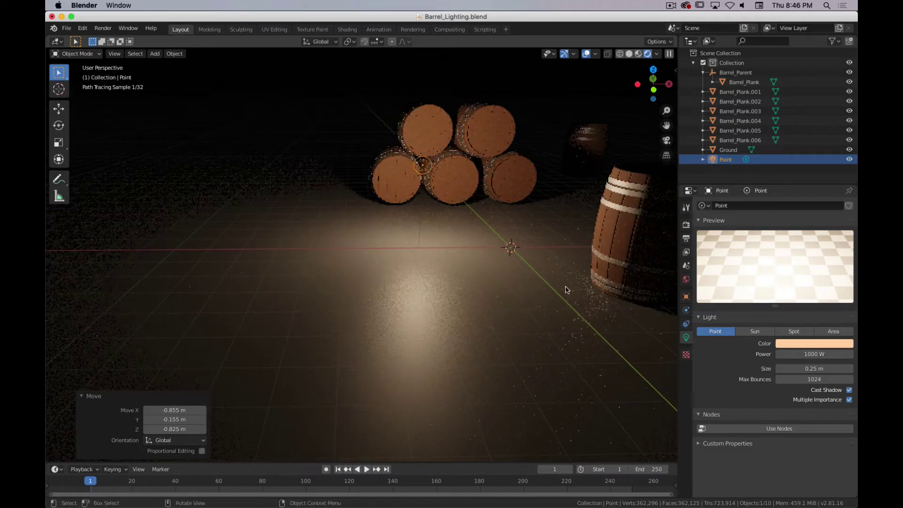
pyautogui.moveTo(815, 368); pyautogui.dragTo(834, 369)
pyautogui.moveTo(527, 289); pyautogui.dragTo(520, 252, button='middle')
pyautogui.scroll(-2, 513, 257)
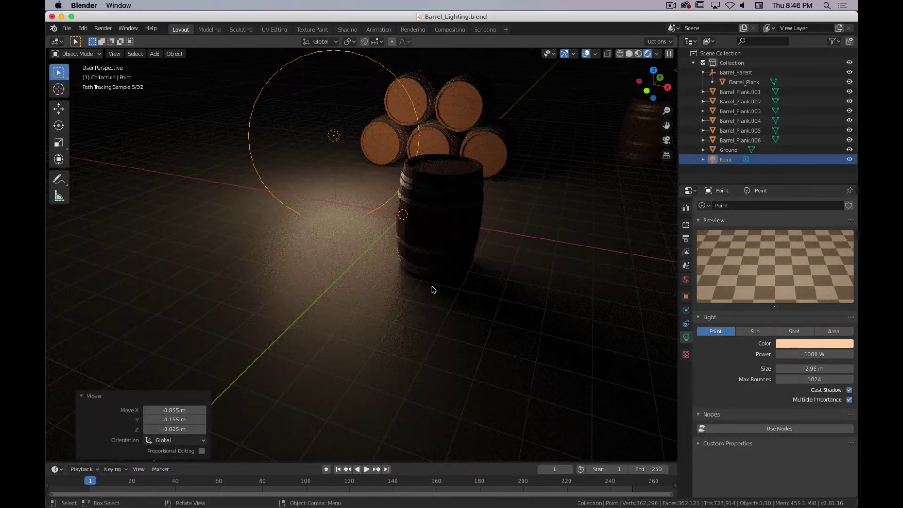
pyautogui.moveTo(819, 368); pyautogui.dragTo(684, 368)
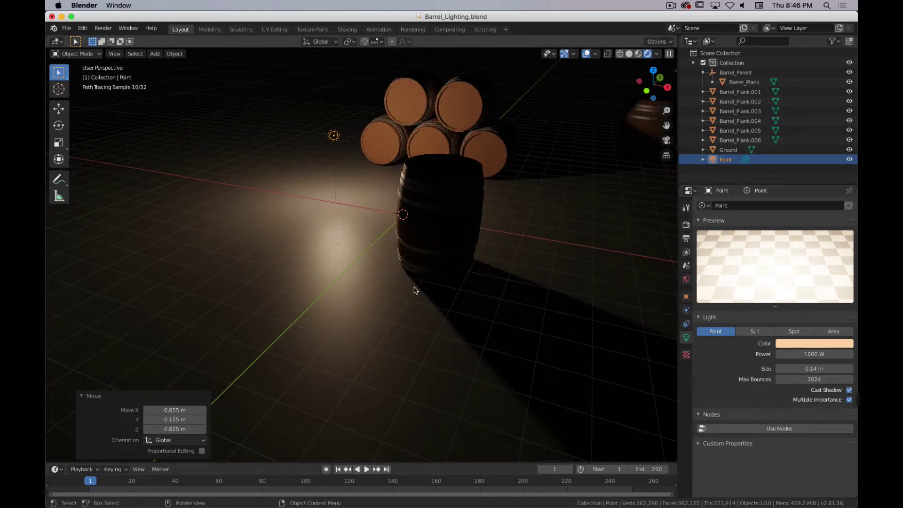
pyautogui.moveTo(842, 368); pyautogui.dragTo(889, 369)
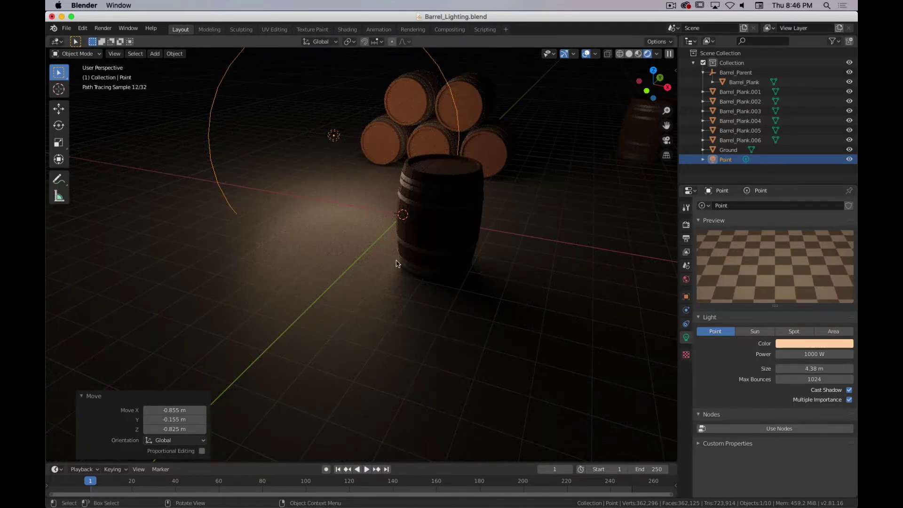
# Step: Set the point light's size to about 1.57 m
pyautogui.moveTo(370, 312); pyautogui.dragTo(488, 333, button='middle')
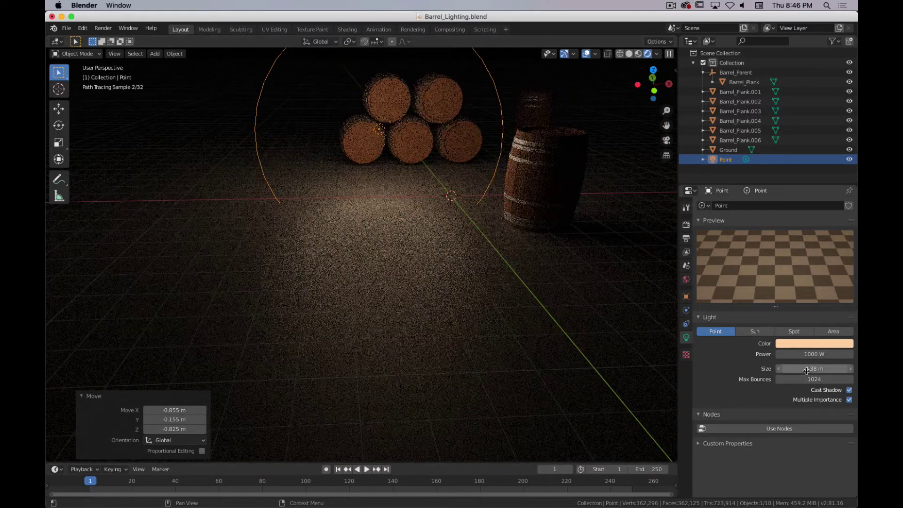
pyautogui.moveTo(807, 369); pyautogui.dragTo(781, 369)
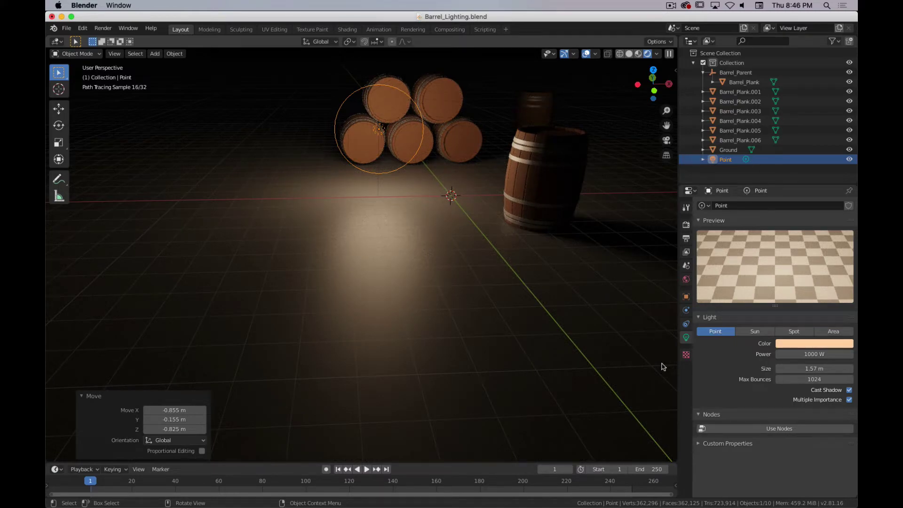
pyautogui.moveTo(365, 195); pyautogui.dragTo(401, 304, button='middle')
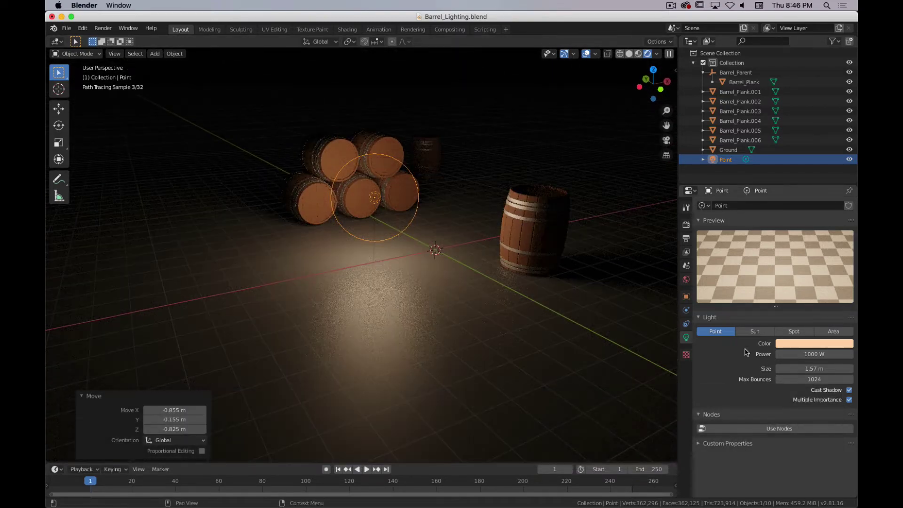
# Step: Try the Sun type on the point light, and set it back to Point
pyautogui.click(755, 331)
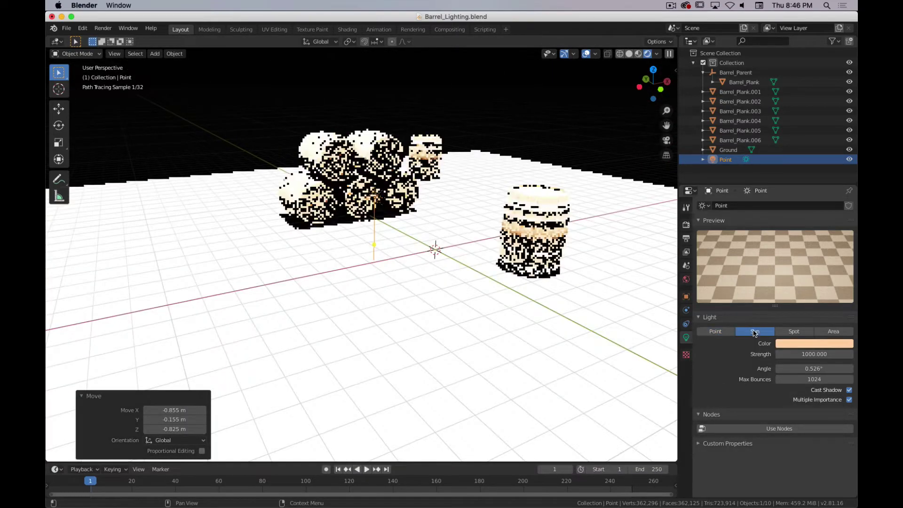
pyautogui.click(716, 332)
pyautogui.moveTo(433, 232); pyautogui.dragTo(423, 235, button='middle')
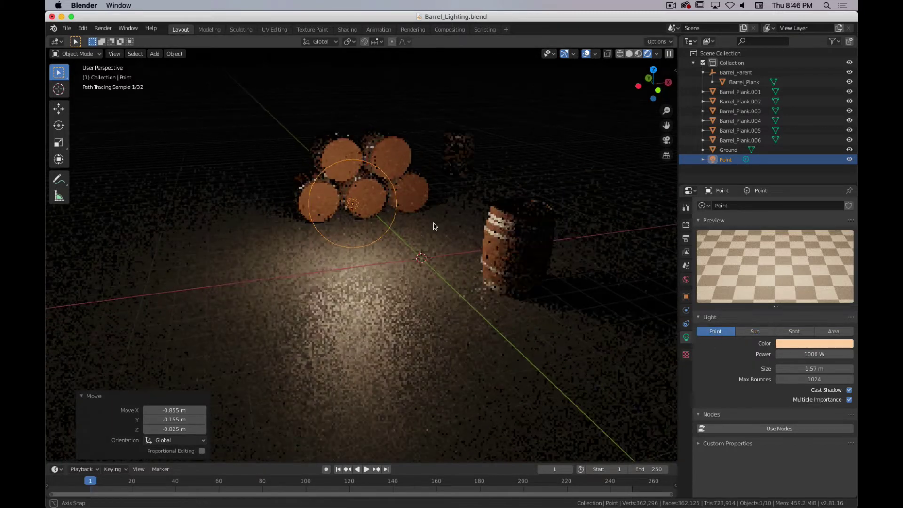
# Step: Hide the point light in the viewport
pyautogui.click(851, 160)
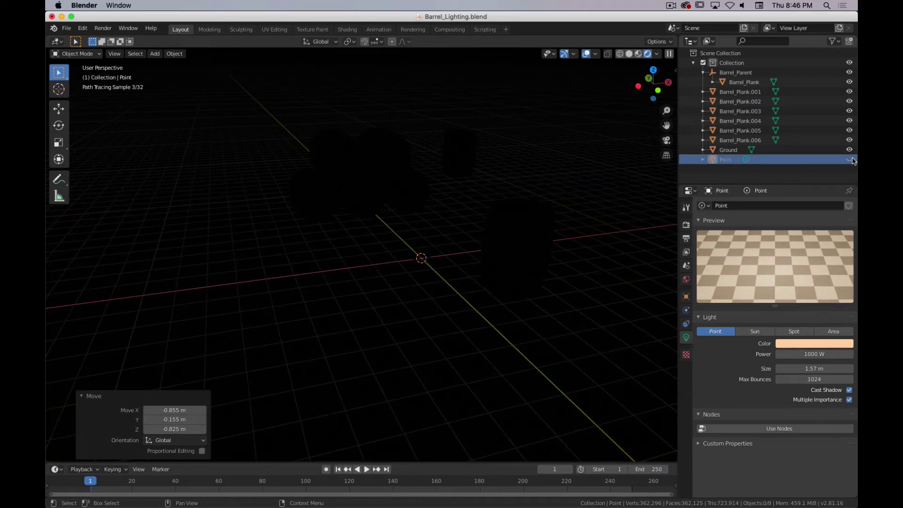
pyautogui.click(851, 160)
pyautogui.click(851, 160)
# Step: Add a Sun light at the world origin and raise it about 4.59 m along the Z axis
pyautogui.hotkey('shift', 'a')
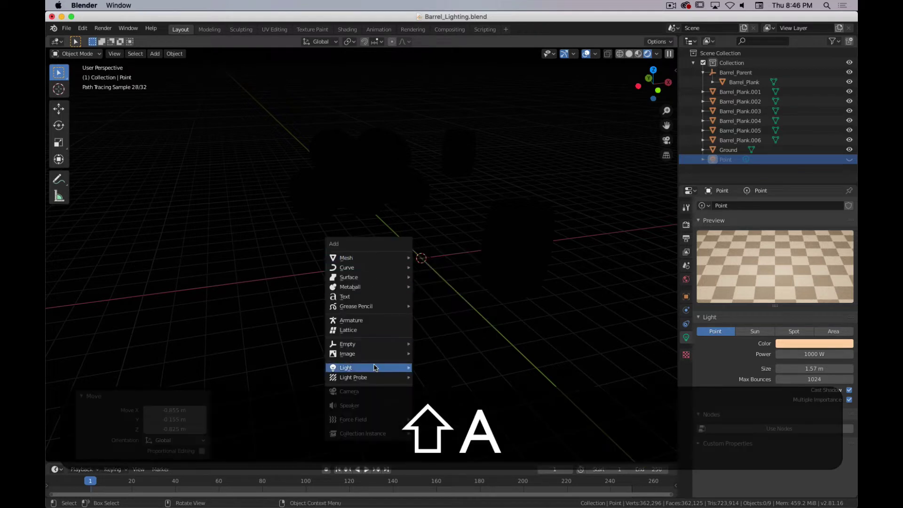
pyautogui.moveTo(397, 368)
pyautogui.click(445, 378)
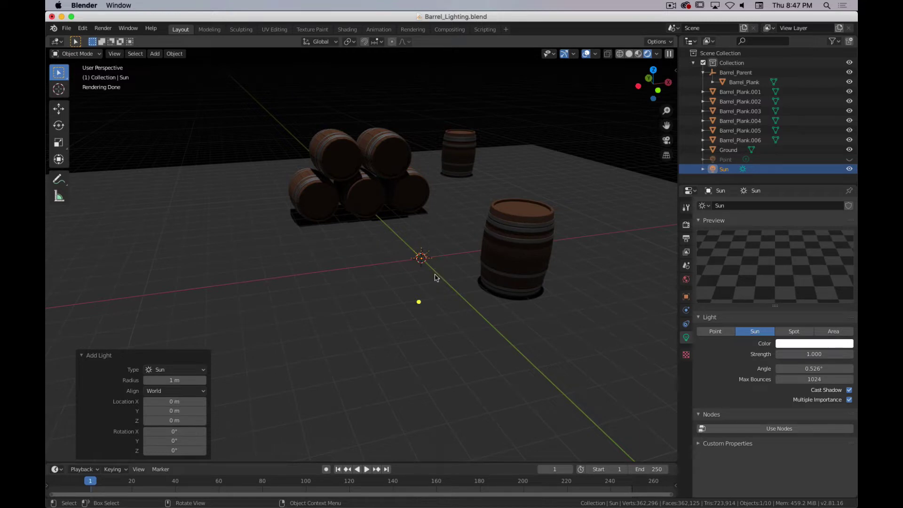
pyautogui.press('g')
pyautogui.press('z')
pyautogui.click(496, 118)
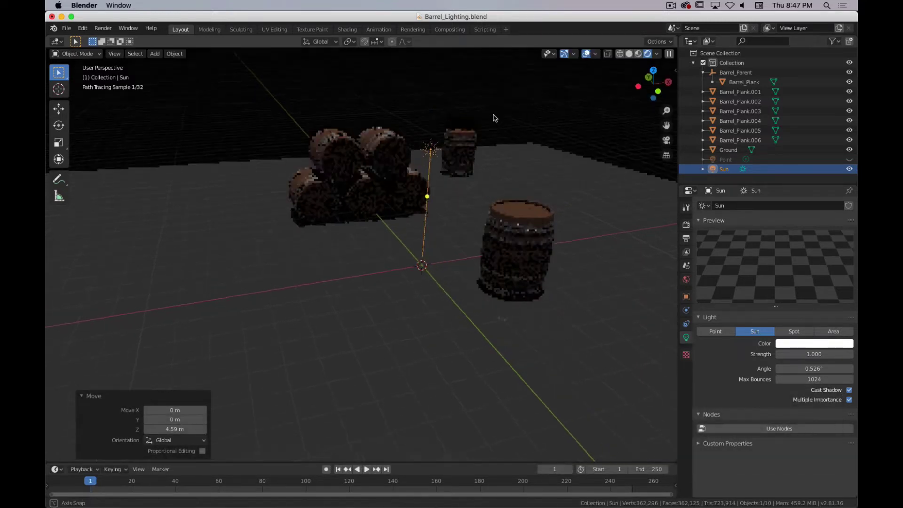
# Step: Rotate the Sun light by about -49.5° in the view so it shines on the barrels at an angle
pyautogui.moveTo(496, 117); pyautogui.dragTo(480, 109, button='middle')
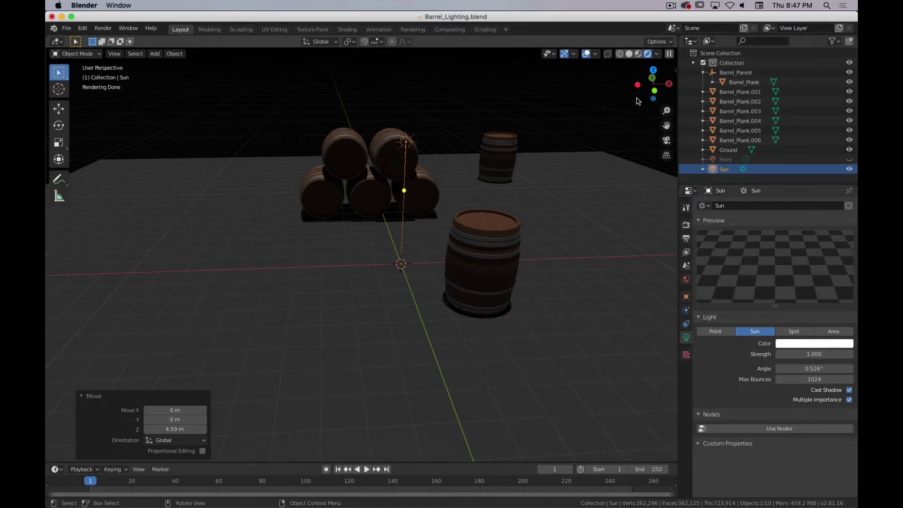
pyautogui.press('r')
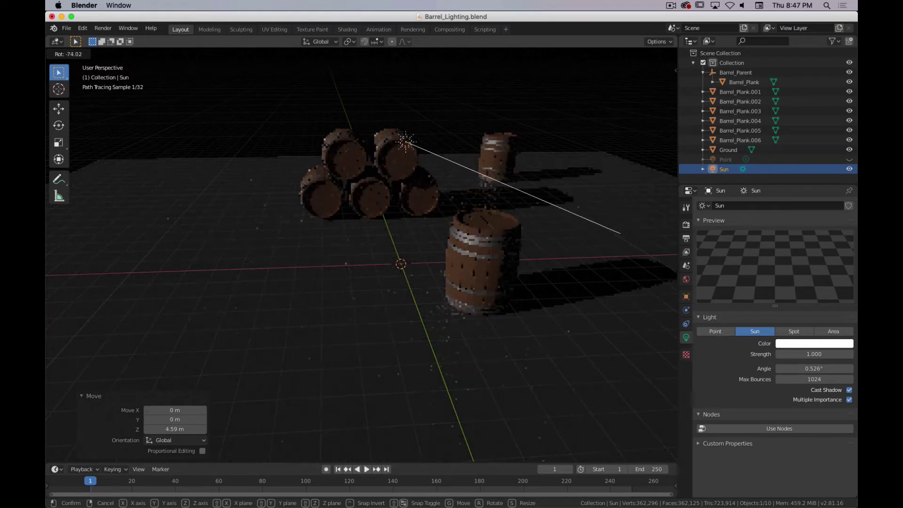
pyautogui.click(435, 127)
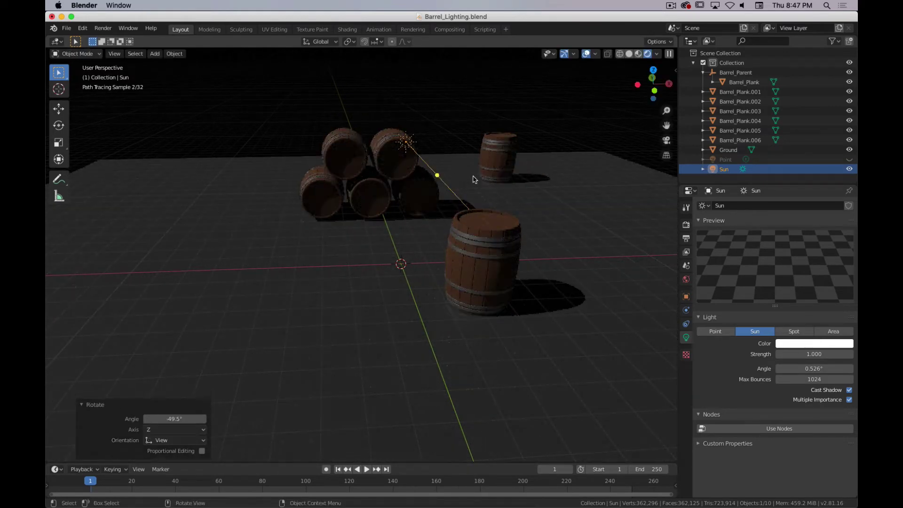
# Step: Switch the viewport to Material Preview and move the Sun light far out to one side, and back beside the barrel stack
pyautogui.press('g')
pyautogui.rightClick(362, 207)
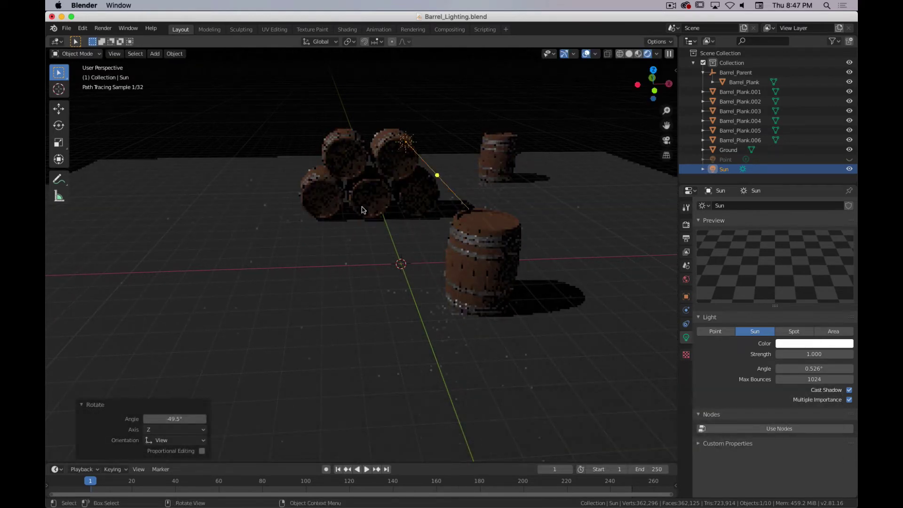
pyautogui.press('z')
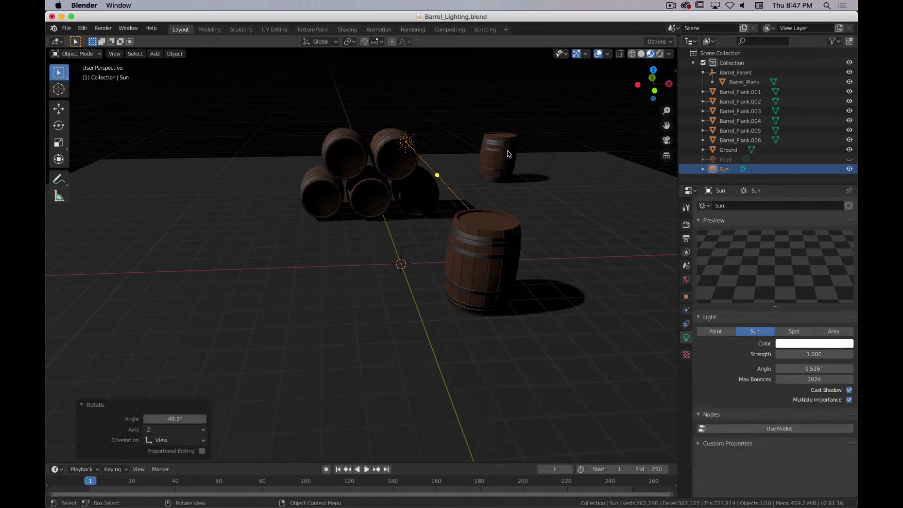
pyautogui.press('g')
pyautogui.click(174, 195)
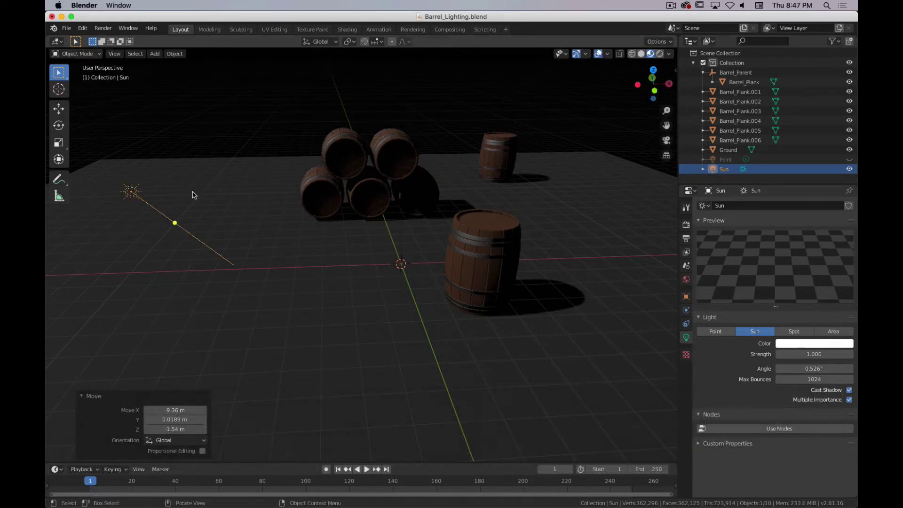
pyautogui.press('g')
pyautogui.click(584, 207)
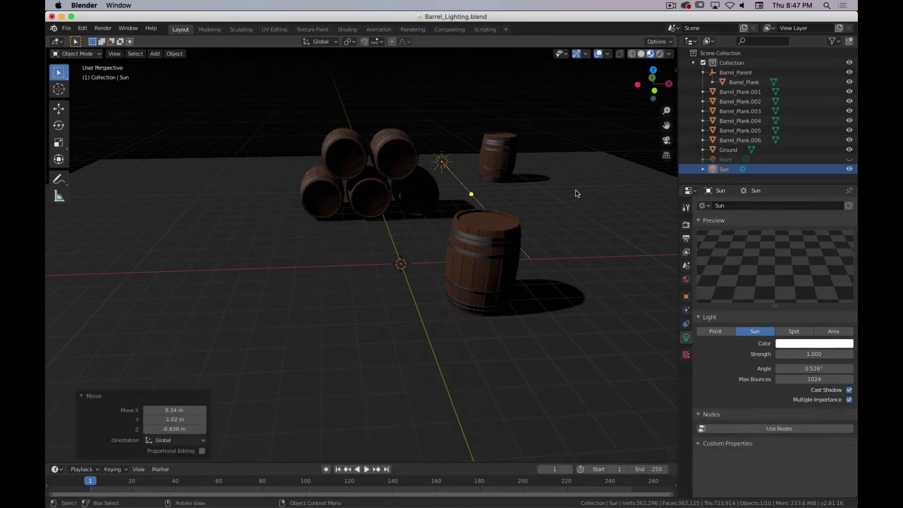
# Step: Rotate the Sun light by about 89.4° in the view so it shines on the barrels from the opposite side
pyautogui.press('r')
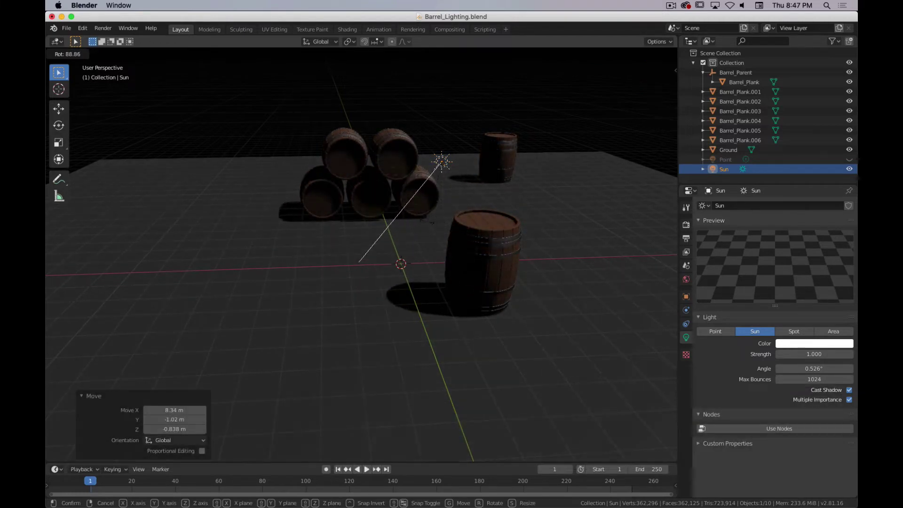
pyautogui.click(437, 227)
pyautogui.moveTo(441, 186); pyautogui.dragTo(522, 188, button='middle')
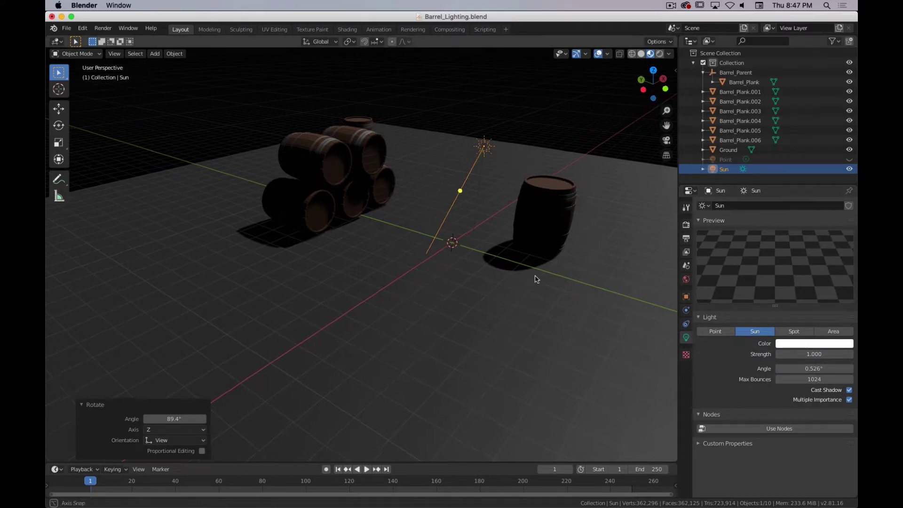
pyautogui.moveTo(537, 278); pyautogui.dragTo(557, 280, button='middle')
# Step: Tint the Sun light pale blue, about R 0.419, G 0.538, B 1.000, and lower its strength to 0.280
pyautogui.click(810, 345)
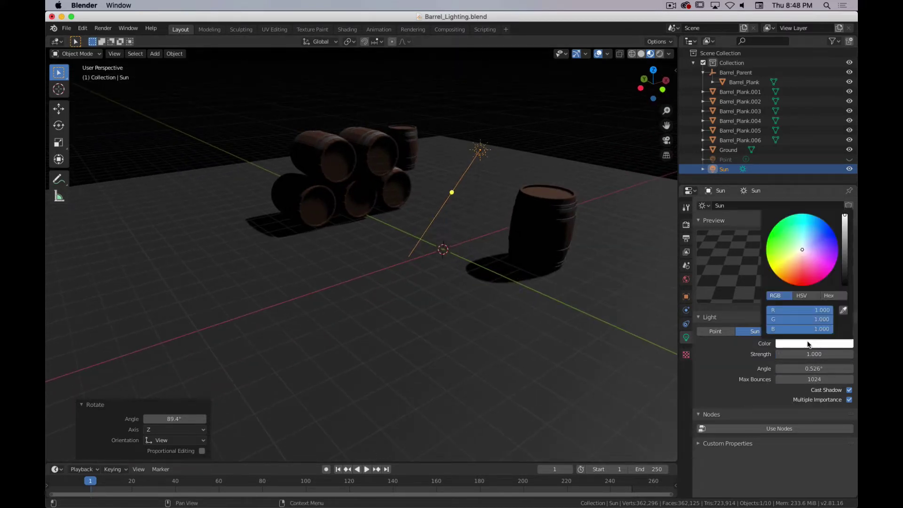
pyautogui.moveTo(805, 238); pyautogui.dragTo(812, 240)
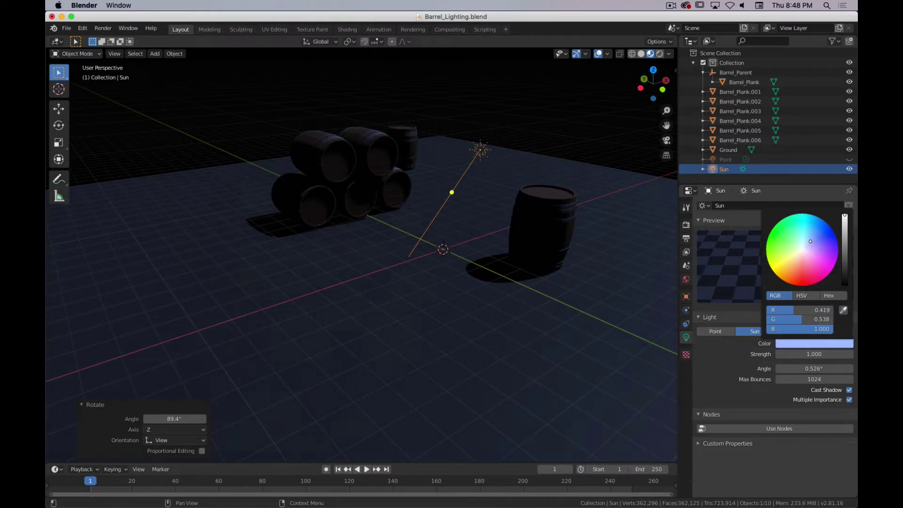
pyautogui.moveTo(821, 356); pyautogui.dragTo(813, 356)
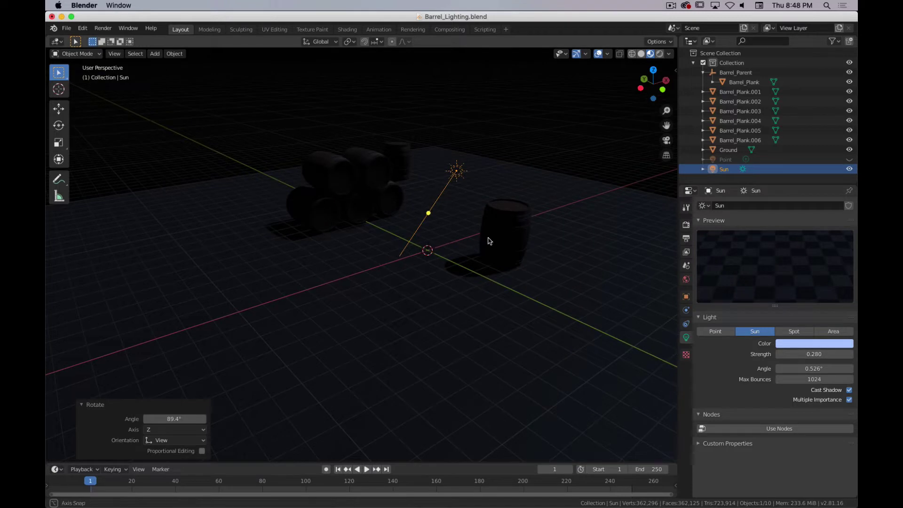
# Step: Rotate the Sun light by about -48.9° around the global Z axis
pyautogui.moveTo(488, 240); pyautogui.dragTo(514, 210, button='middle')
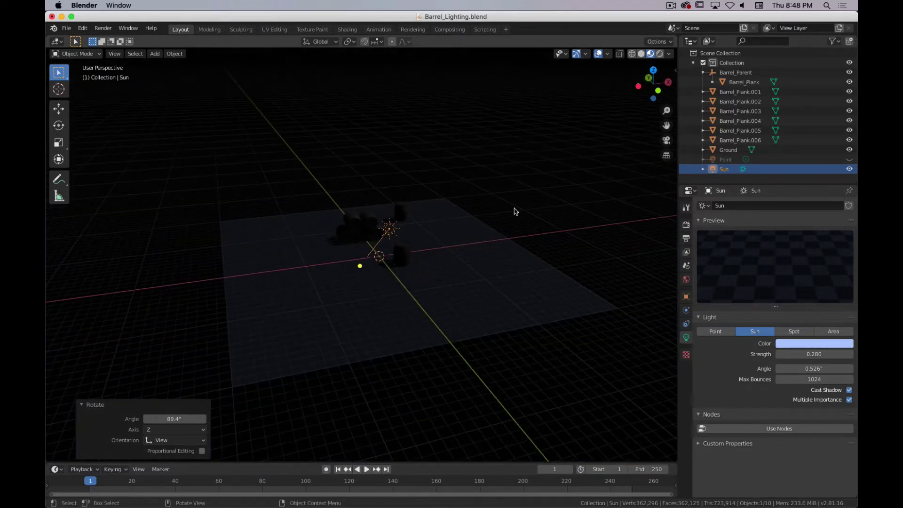
pyautogui.press('r')
pyautogui.press('z')
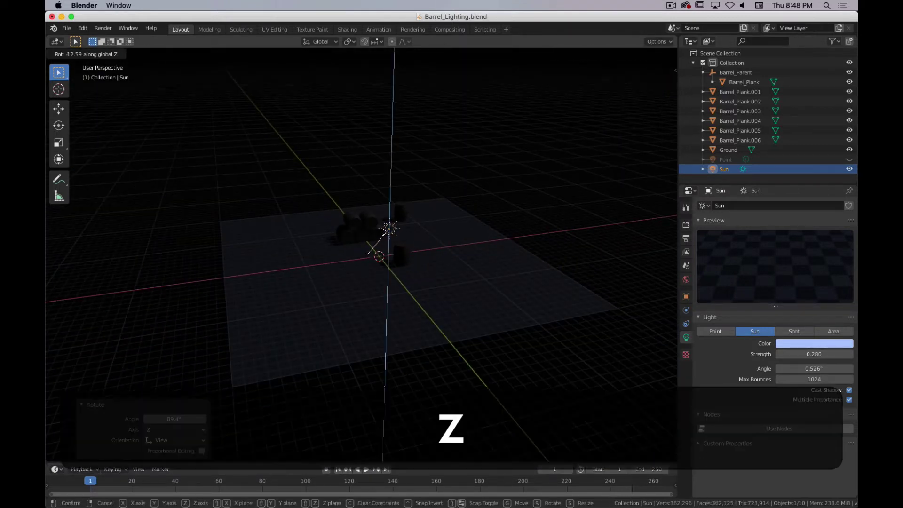
pyautogui.click(433, 268)
pyautogui.moveTo(430, 264)
pyautogui.mouseDown(button='middle')
pyautogui.moveTo(450, 253)
pyautogui.moveTo(433, 266)
pyautogui.mouseUp(button='middle')
pyautogui.press('super+period')
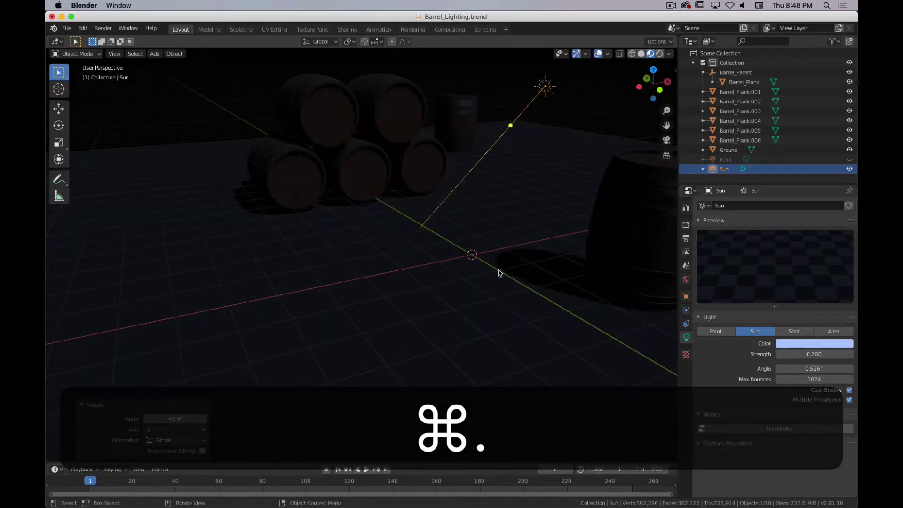
# Step: Examine how the dim blue sunlight falls on the barrels and casts their shadows from several angles
pyautogui.keyDown('shift'); pyautogui.moveTo(548, 263); pyautogui.dragTo(484, 298, button='middle'); pyautogui.keyUp('shift')
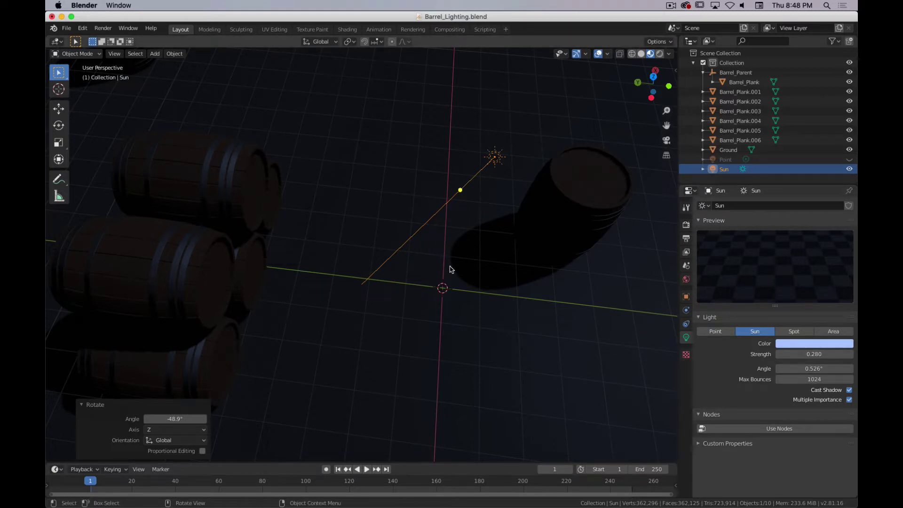
pyautogui.scroll(1, 456, 279)
pyautogui.scroll(-6, 455, 279)
pyautogui.scroll(3, 455, 279)
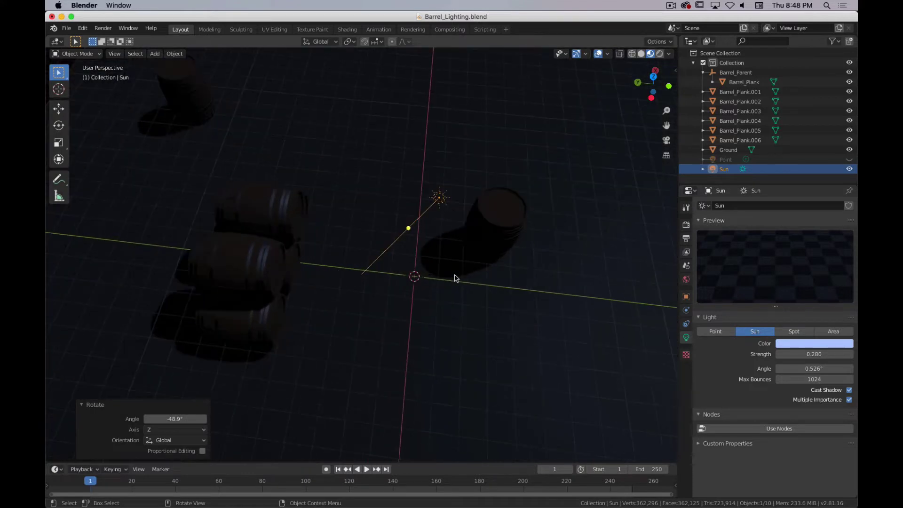
pyautogui.scroll(3, 455, 278)
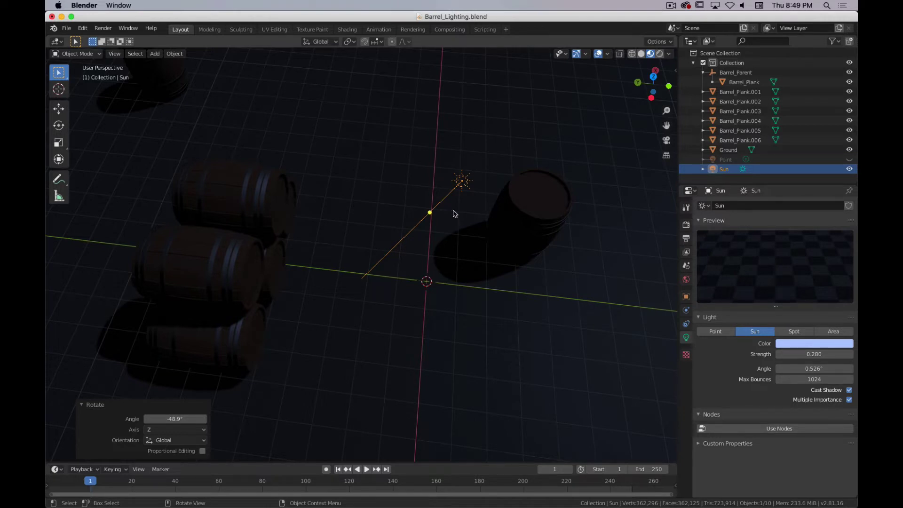
pyautogui.moveTo(455, 214); pyautogui.dragTo(422, 162, button='middle')
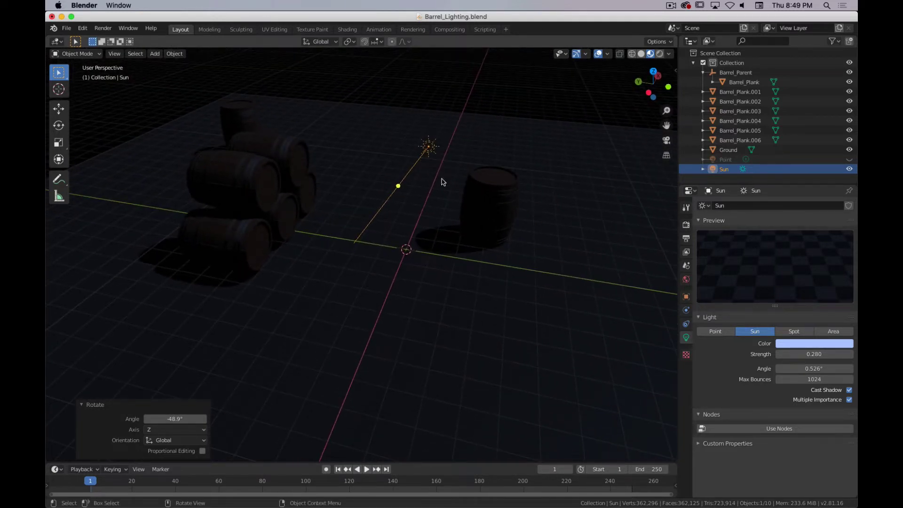
pyautogui.moveTo(442, 183); pyautogui.dragTo(402, 192, button='middle')
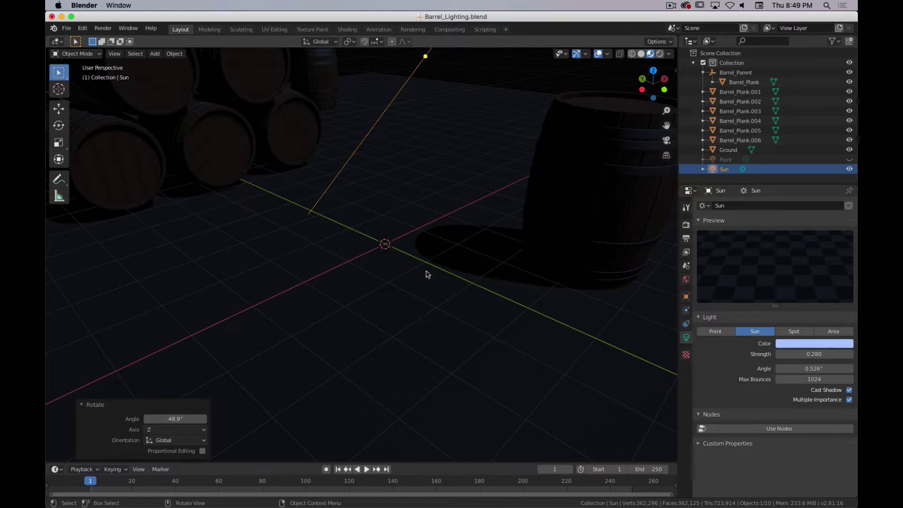
pyautogui.moveTo(405, 198); pyautogui.dragTo(420, 220, button='middle')
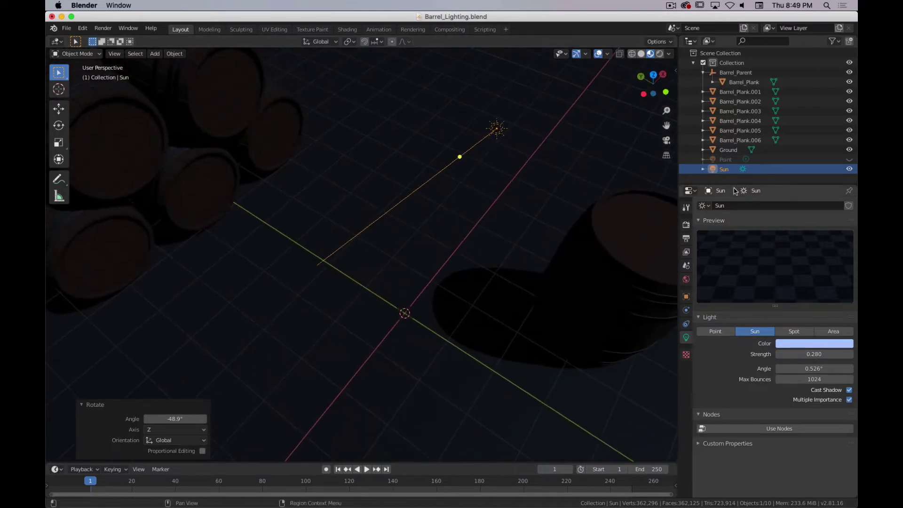
# Step: Hide the Sun light in the viewport and add a Spot light at the world origin
pyautogui.click(850, 169)
pyautogui.moveTo(373, 329); pyautogui.dragTo(371, 306, button='middle')
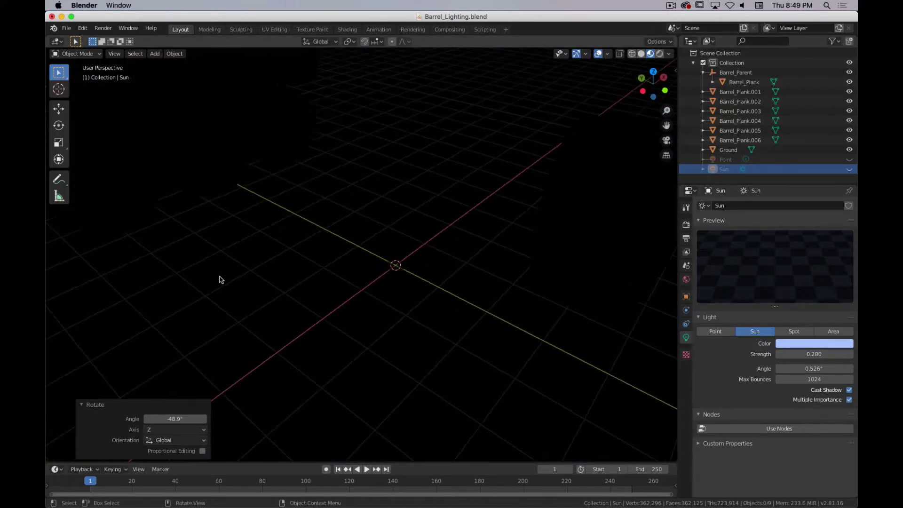
pyautogui.hotkey('shift', 'a')
pyautogui.moveTo(280, 275)
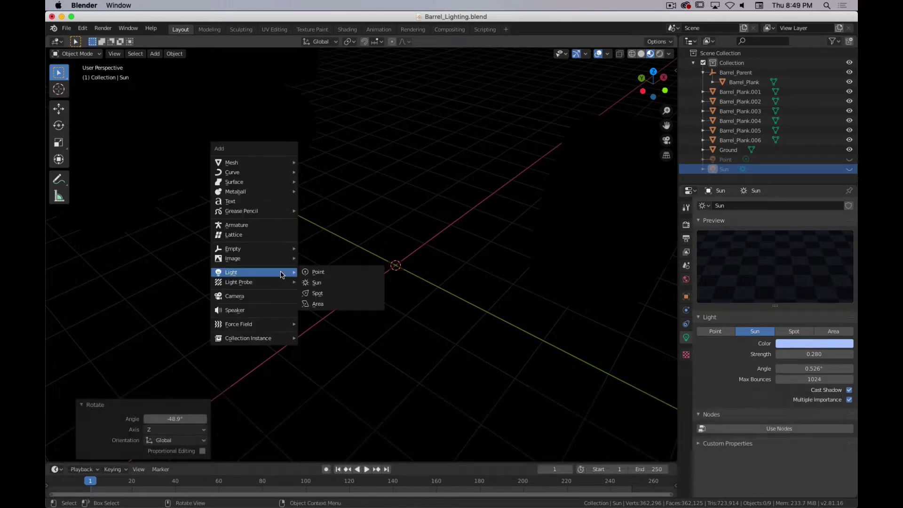
pyautogui.click(330, 294)
pyautogui.moveTo(394, 308); pyautogui.dragTo(339, 296, button='middle')
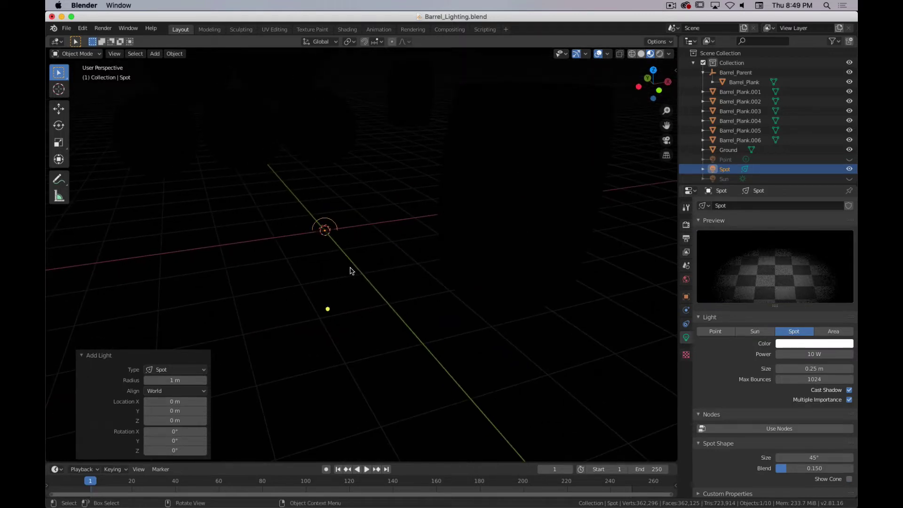
# Step: Switch the viewport to Solid shading and raise the Spot light about 3.04 m along the Z axis
pyautogui.press('z')
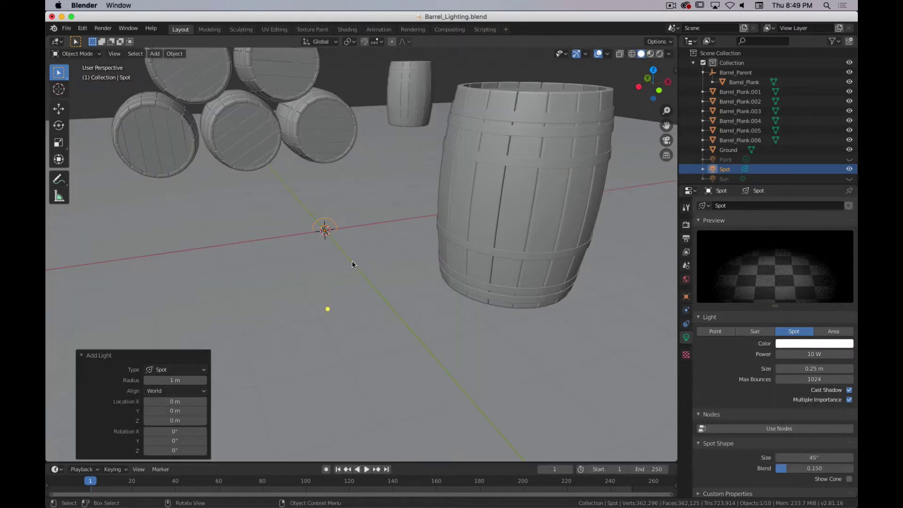
pyautogui.press('g')
pyautogui.press('z')
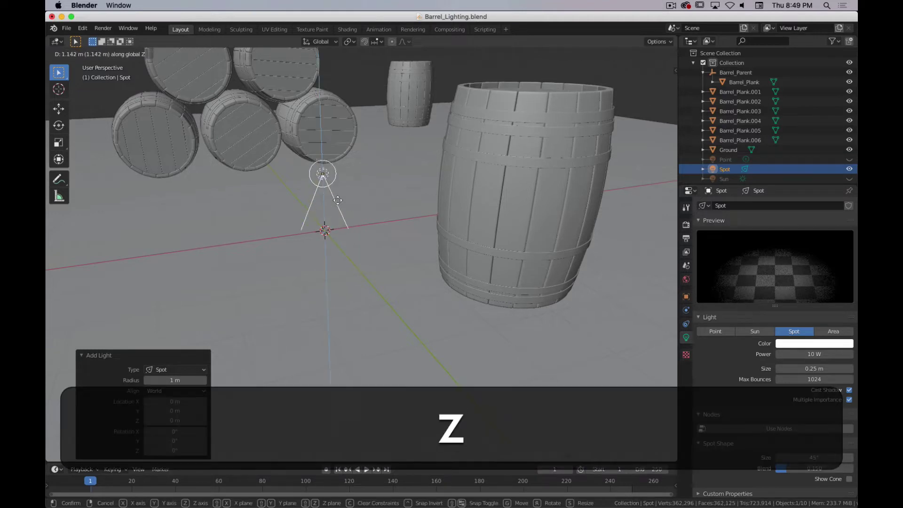
pyautogui.click(338, 140)
pyautogui.scroll(-5, 359, 246)
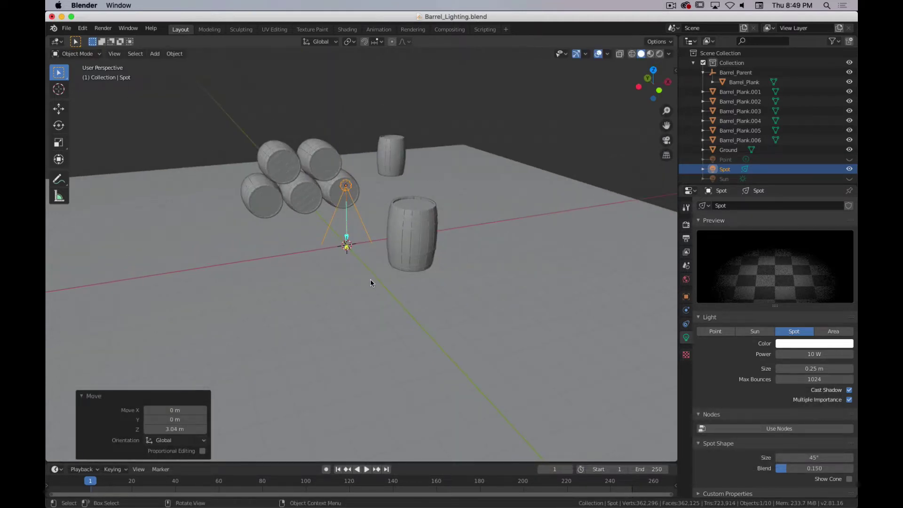
# Step: Raise the Spot light a further 3.83 m or so along Z so its cone spreads wider over the ground
pyautogui.press('g')
pyautogui.press('z')
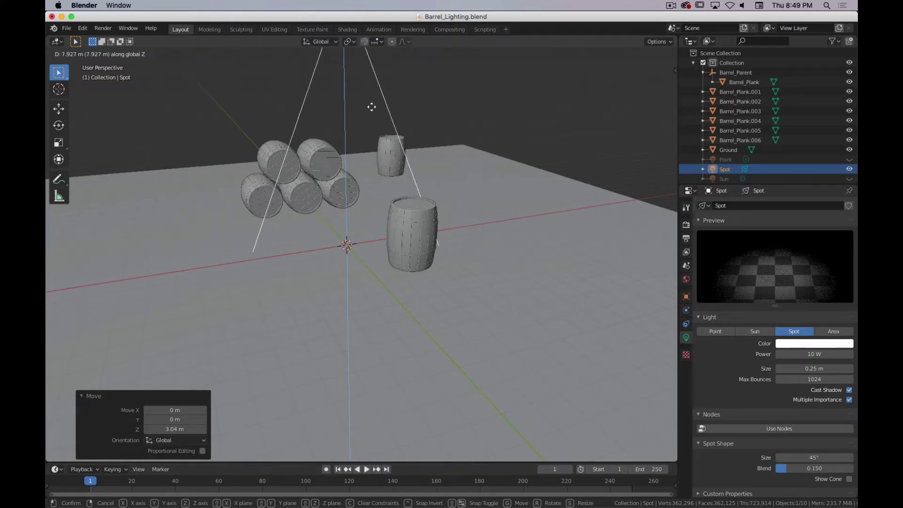
pyautogui.click(406, 187)
pyautogui.moveTo(480, 108); pyautogui.dragTo(504, 120, button='middle')
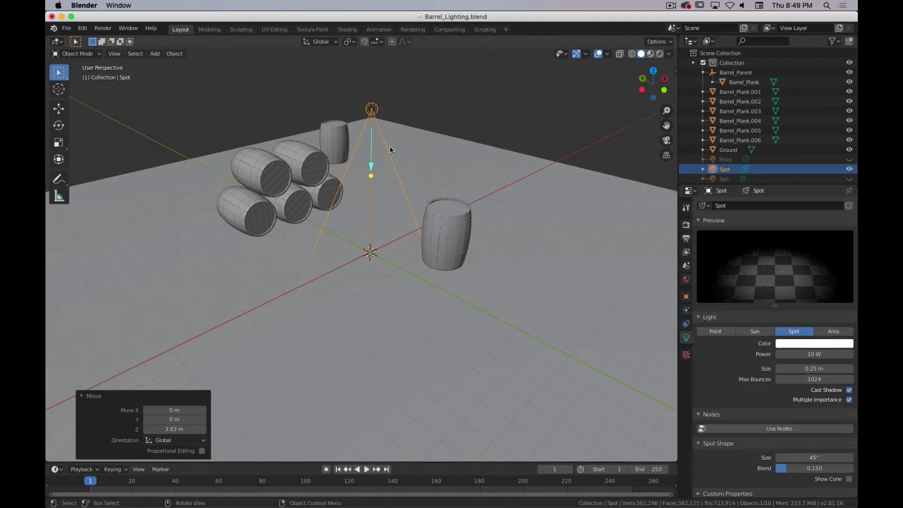
pyautogui.moveTo(389, 150); pyautogui.dragTo(297, 151, button='middle')
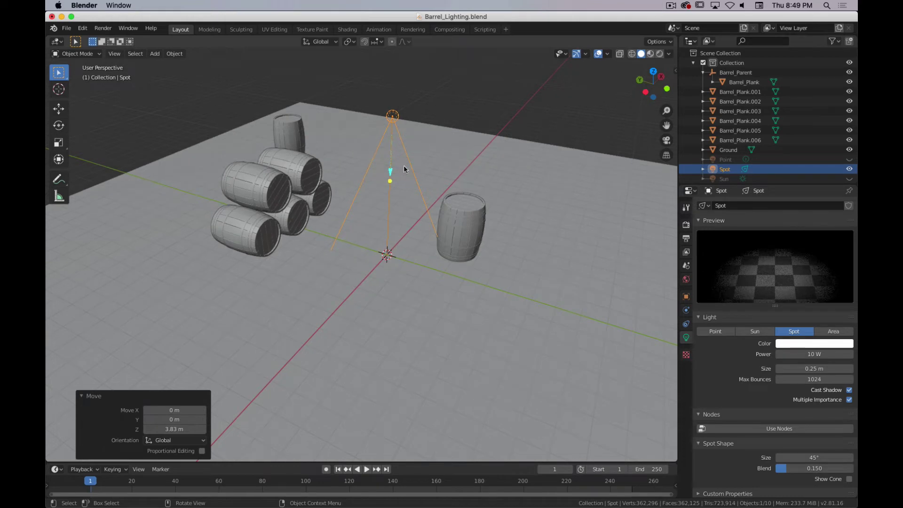
pyautogui.moveTo(429, 219)
pyautogui.mouseDown(button='middle')
pyautogui.moveTo(420, 222)
pyautogui.moveTo(419, 200)
pyautogui.moveTo(422, 210)
pyautogui.mouseUp(button='middle')
# Step: Switch the viewport back to Material Preview and set the Spot light's power to 500 W
pyautogui.press('z')
pyautogui.click(400, 350)
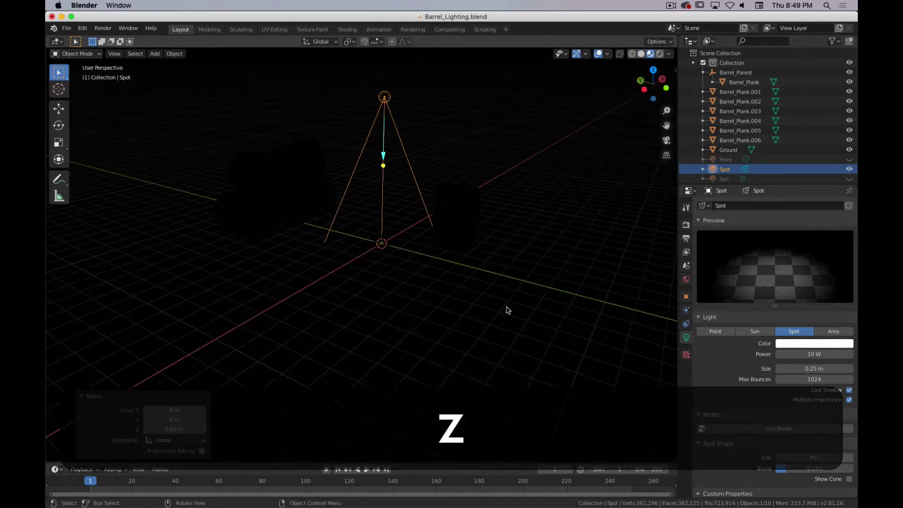
pyautogui.click(812, 354)
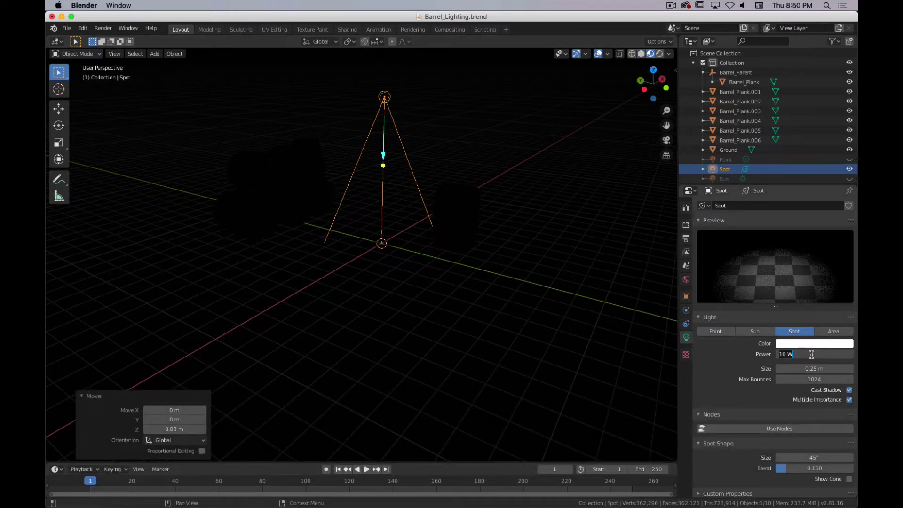
pyautogui.write('1')
pyautogui.press('BackSpace')
pyautogui.write('50')
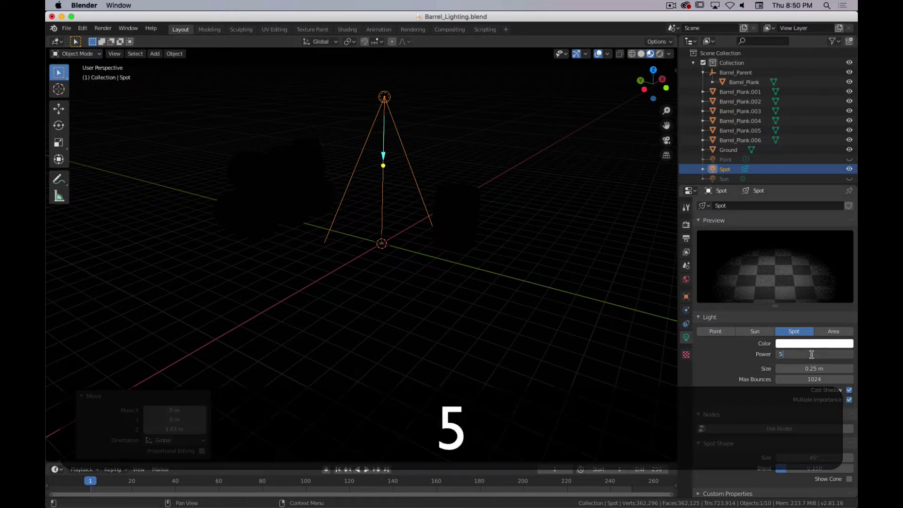
pyautogui.press('Return')
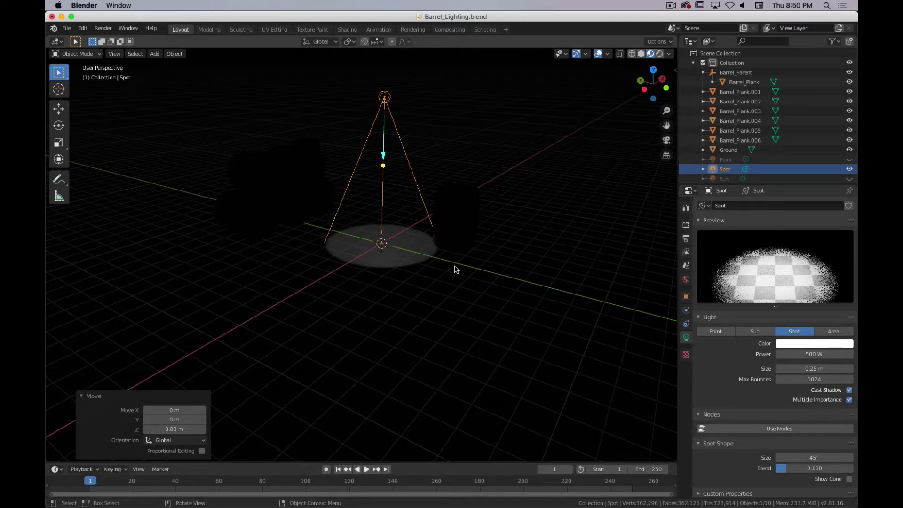
# Step: Move the Spot light about 4.07 m along the Y axis toward the barrel stack
pyautogui.moveTo(455, 270)
pyautogui.mouseDown(button='middle')
pyautogui.moveTo(476, 278)
pyautogui.moveTo(453, 266)
pyautogui.mouseUp(button='middle')
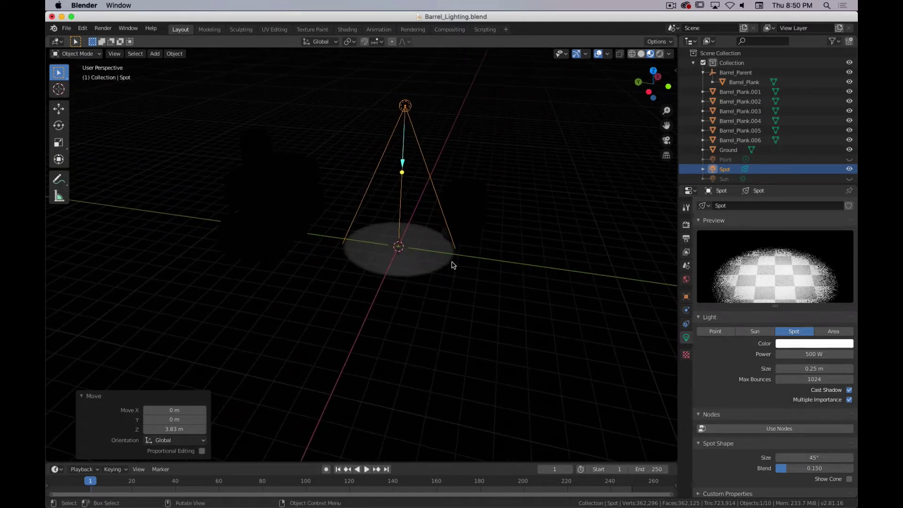
pyautogui.press('g')
pyautogui.press('y')
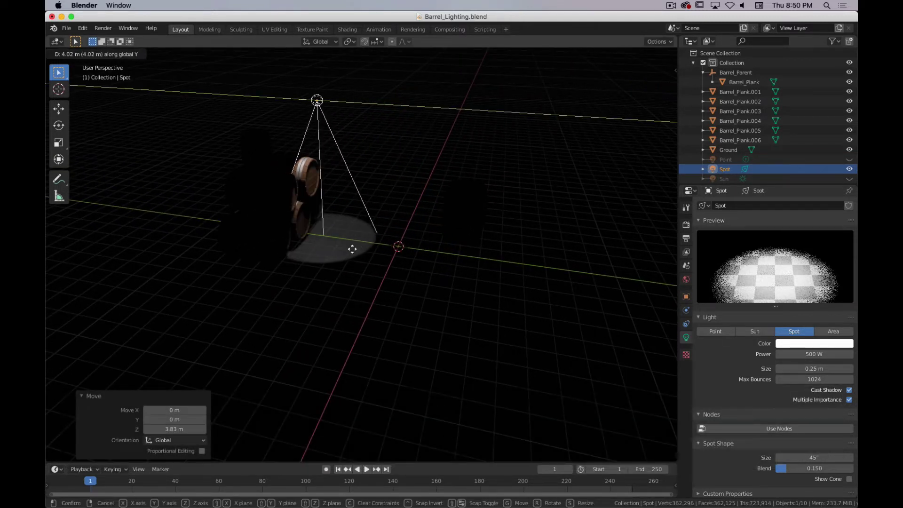
pyautogui.click(335, 256)
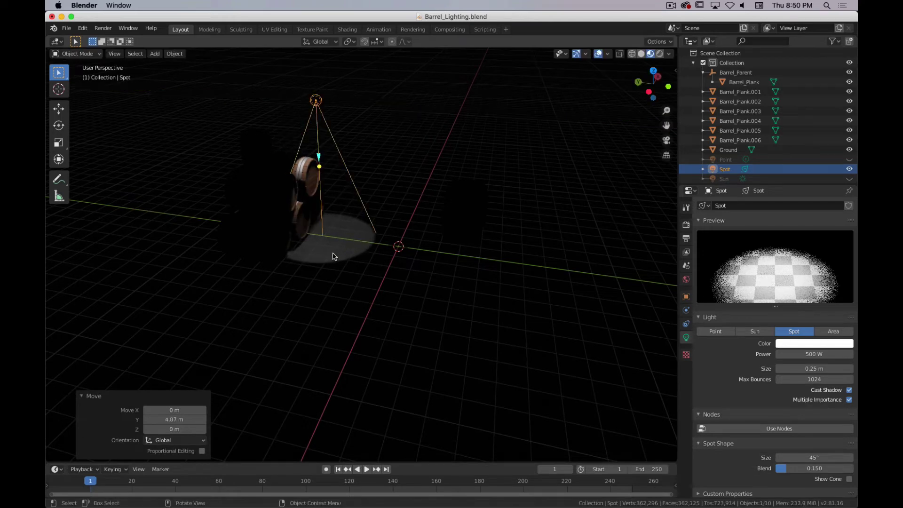
# Step: Move the Spot light horizontally, with Z locked, about 7.81 m in X and 7.59 m in Y over the lone barrel behind the stack
pyautogui.moveTo(333, 256); pyautogui.dragTo(266, 247, button='middle')
pyautogui.keyDown('shift'); pyautogui.moveTo(327, 210); pyautogui.dragTo(474, 356, button='middle'); pyautogui.keyUp('shift')
pyautogui.scroll(5, 359, 348)
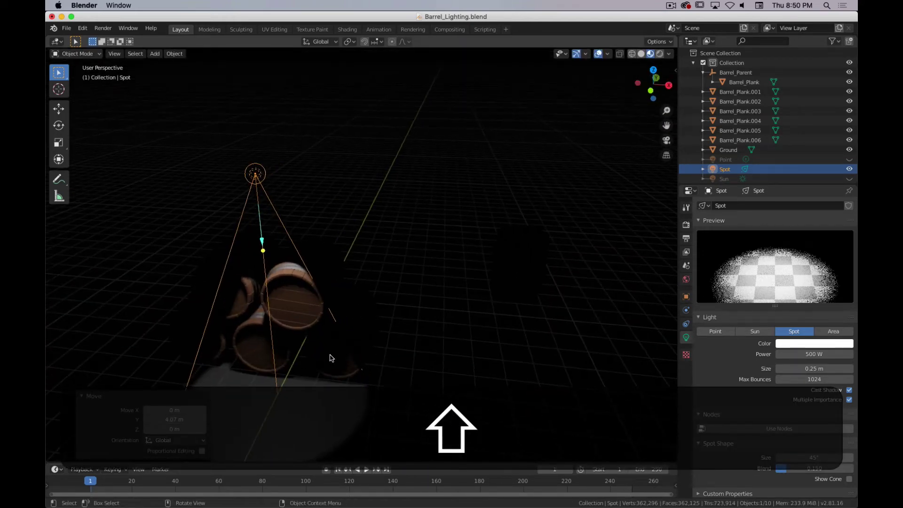
pyautogui.press('g')
pyautogui.hotkey('shift', 'z')
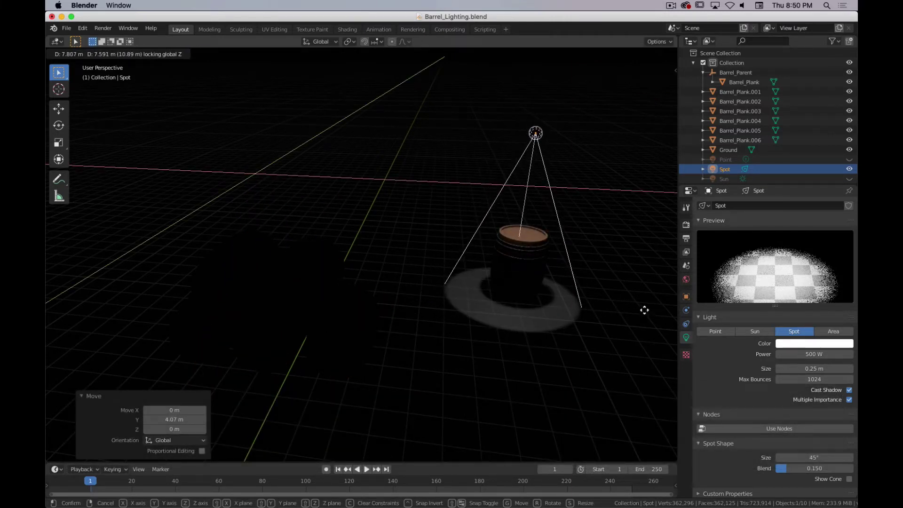
pyautogui.click(645, 310)
# Step: Shift the Spot light about 0.66 m back along the Y axis so its cone lands off-centre on the lone barrel
pyautogui.moveTo(623, 323); pyautogui.dragTo(461, 308, button='middle')
pyautogui.press('g')
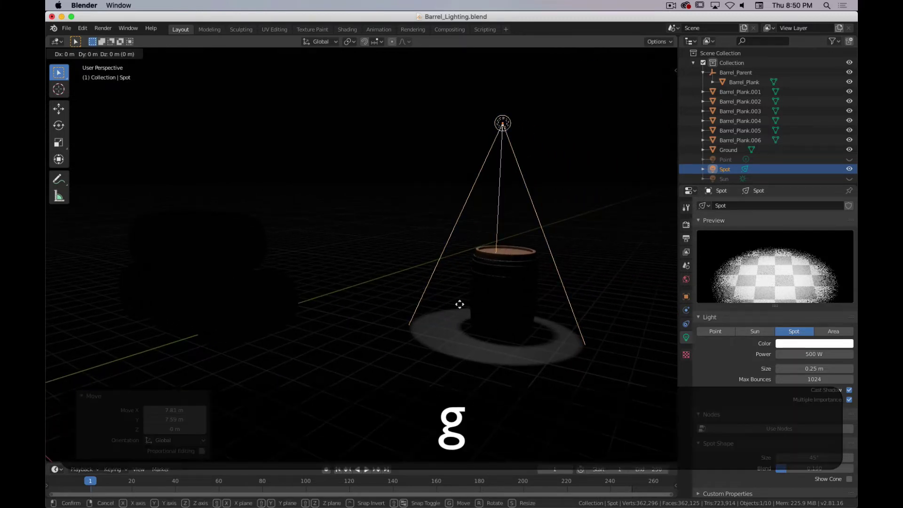
pyautogui.press('y')
pyautogui.click(451, 309)
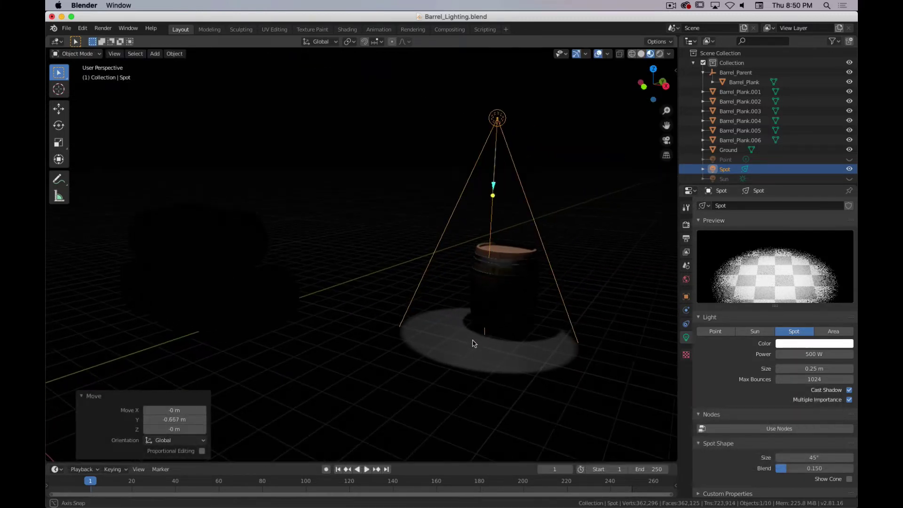
pyautogui.moveTo(475, 343); pyautogui.dragTo(569, 377, button='middle')
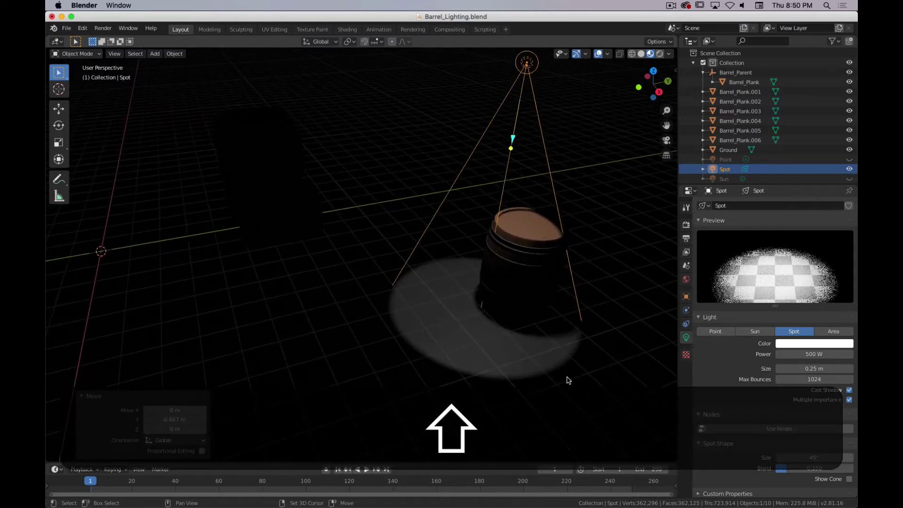
# Step: Try a larger Size for the Spot light, including 0.86 m, and reset it to the default value
pyautogui.click(792, 344)
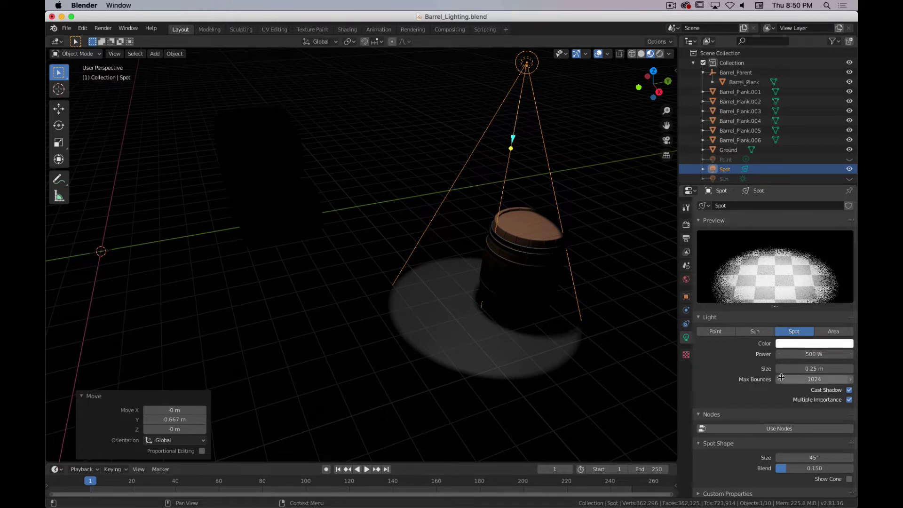
pyautogui.moveTo(812, 372); pyautogui.dragTo(847, 372)
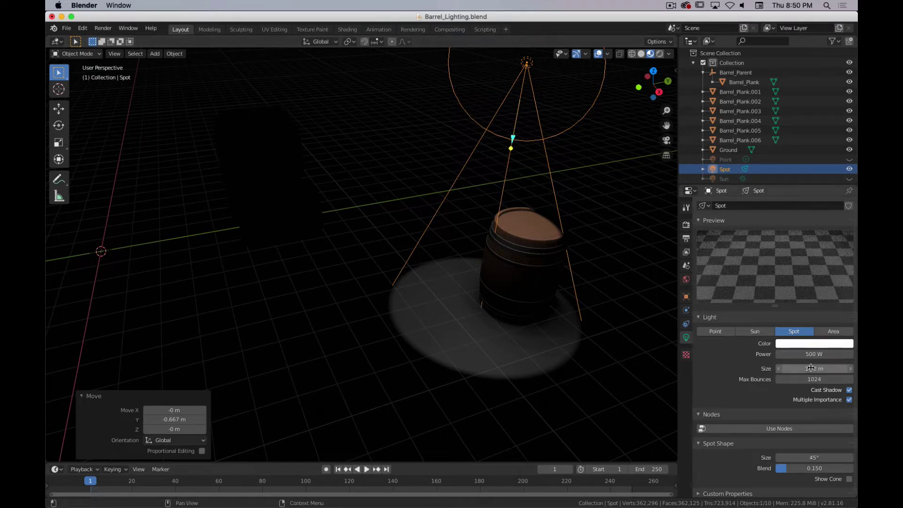
pyautogui.moveTo(810, 368); pyautogui.dragTo(792, 369)
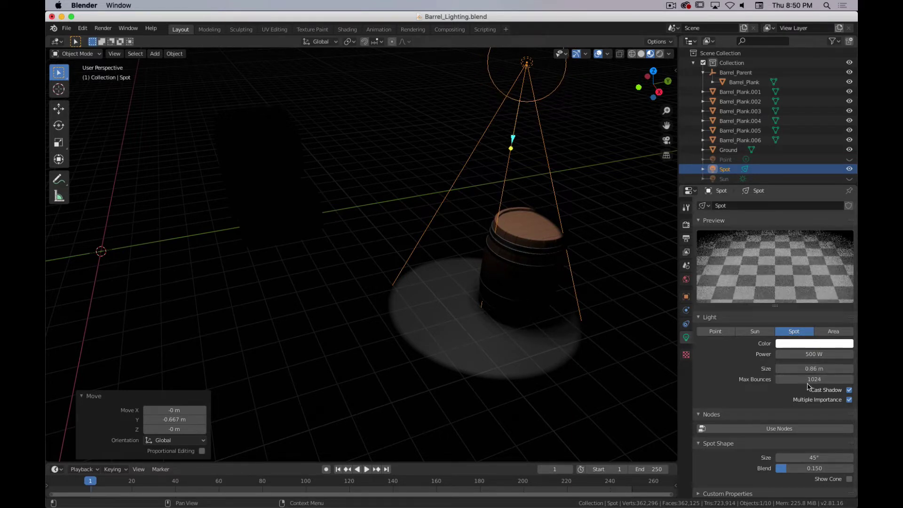
pyautogui.rightClick(805, 368)
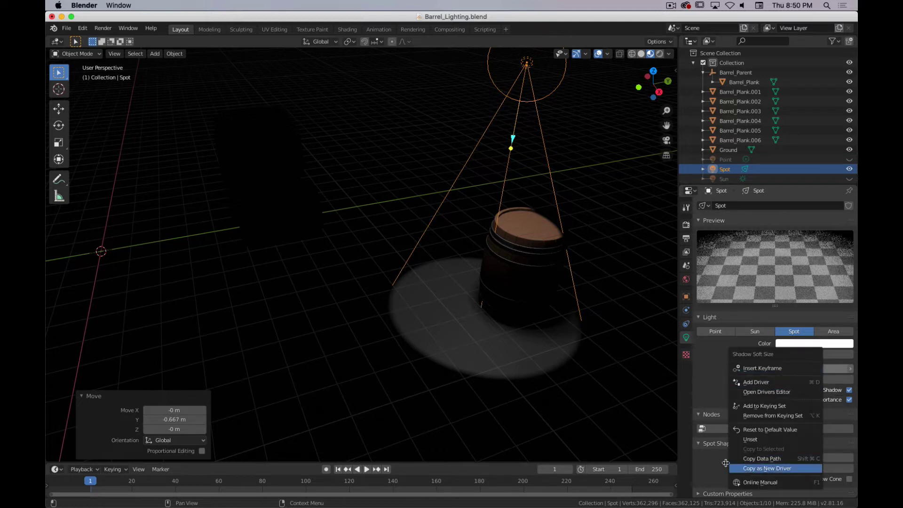
pyautogui.click(759, 429)
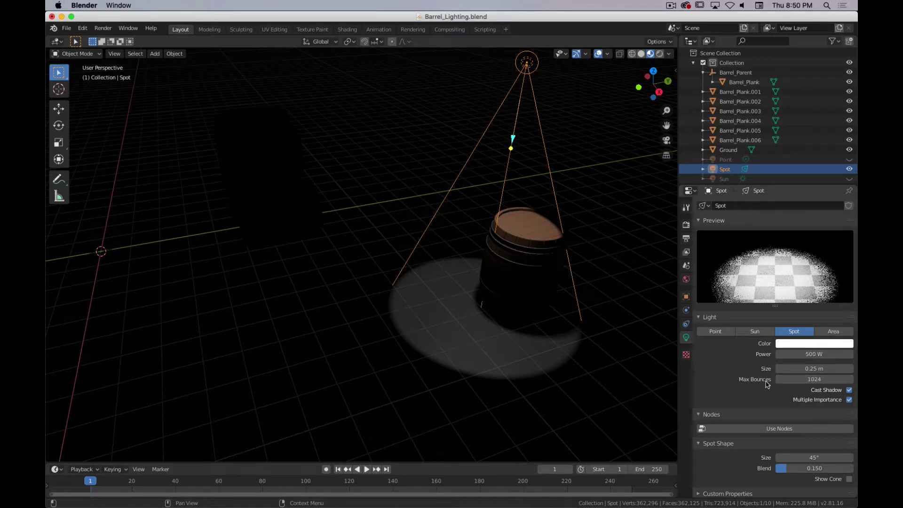
# Step: Narrow the Spot light's cone by setting its Spot Shape size to 35.4°
pyautogui.scroll(-1, 731, 397)
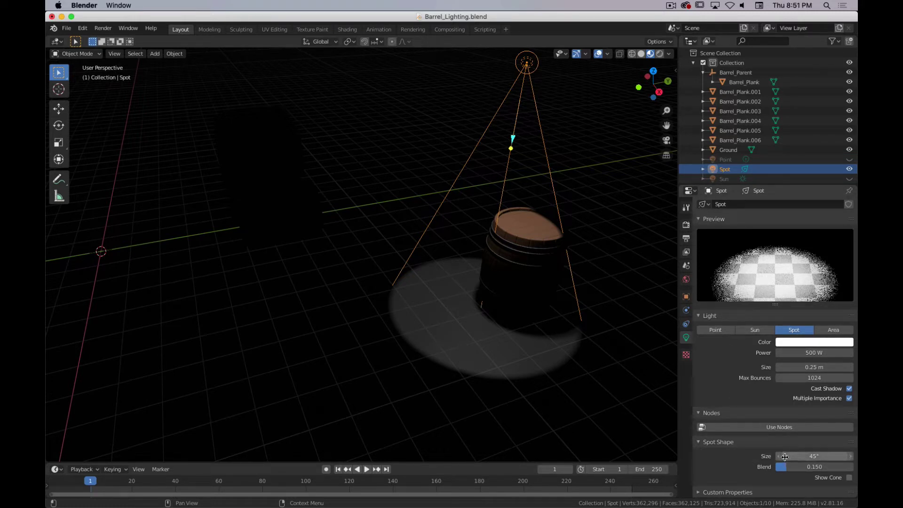
pyautogui.moveTo(595, 383); pyautogui.dragTo(587, 373, button='middle')
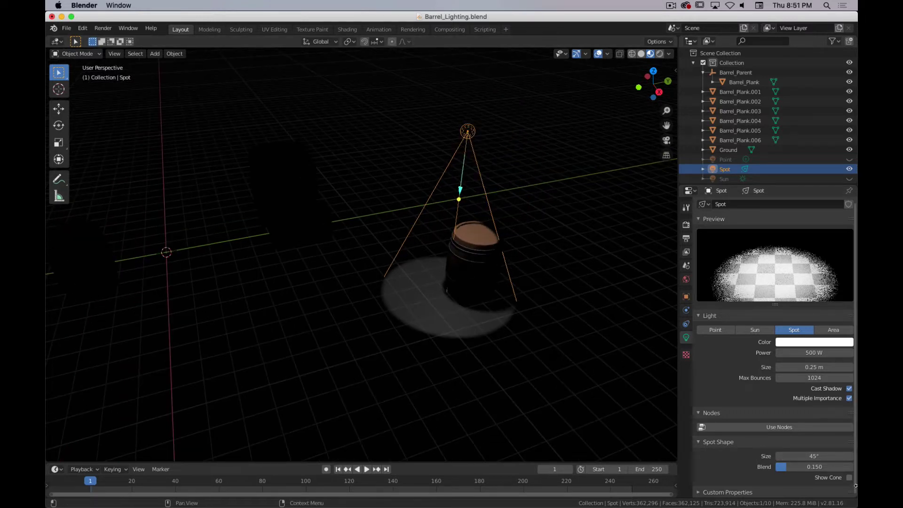
pyautogui.moveTo(801, 457)
pyautogui.mouseDown()
pyautogui.moveTo(854, 456)
pyautogui.moveTo(787, 457)
pyautogui.moveTo(813, 459)
pyautogui.mouseUp()
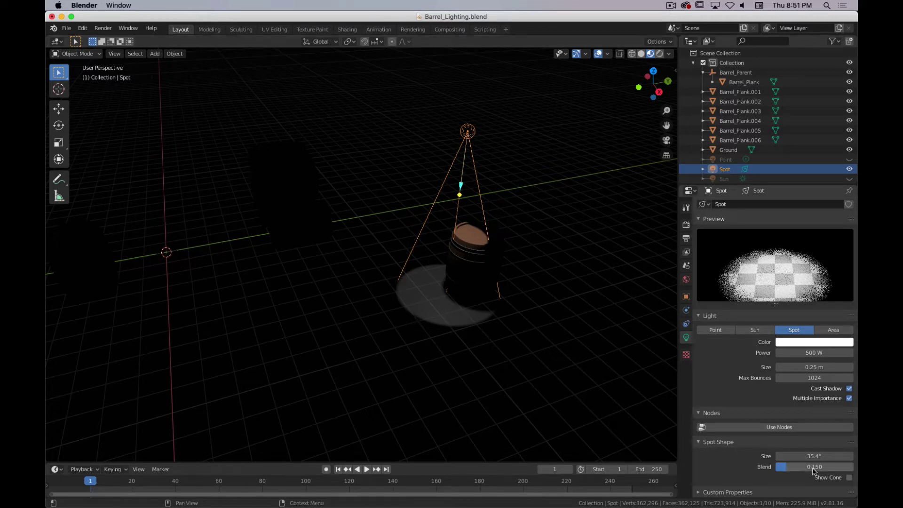
# Step: Try a hard edge on the spotlight with Blend at 0, and finish with the softest edge at Blend 1.000
pyautogui.moveTo(798, 470); pyautogui.dragTo(778, 470)
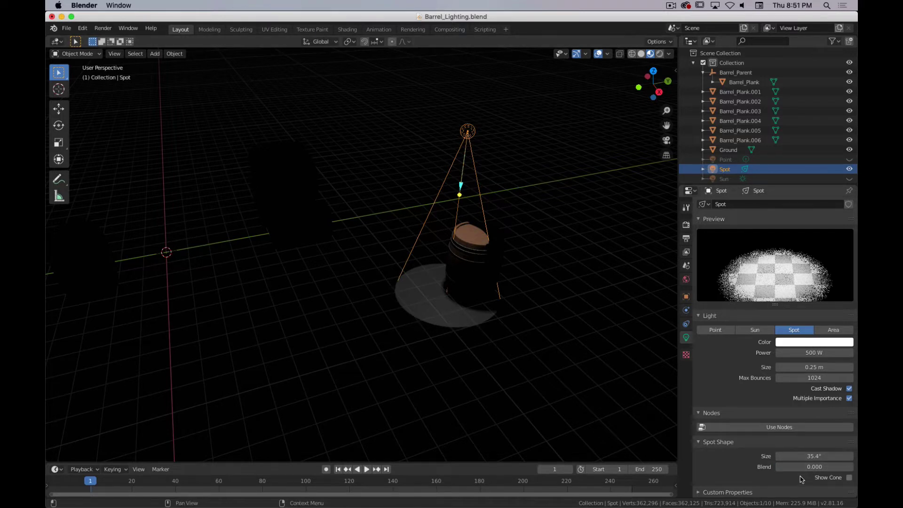
pyautogui.scroll(2, 419, 328)
pyautogui.scroll(3, 419, 328)
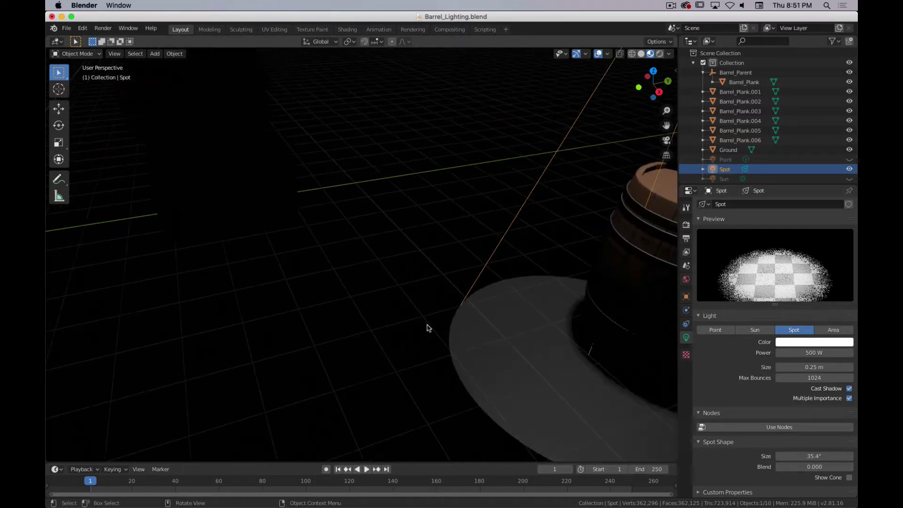
pyautogui.scroll(-5, 600, 394)
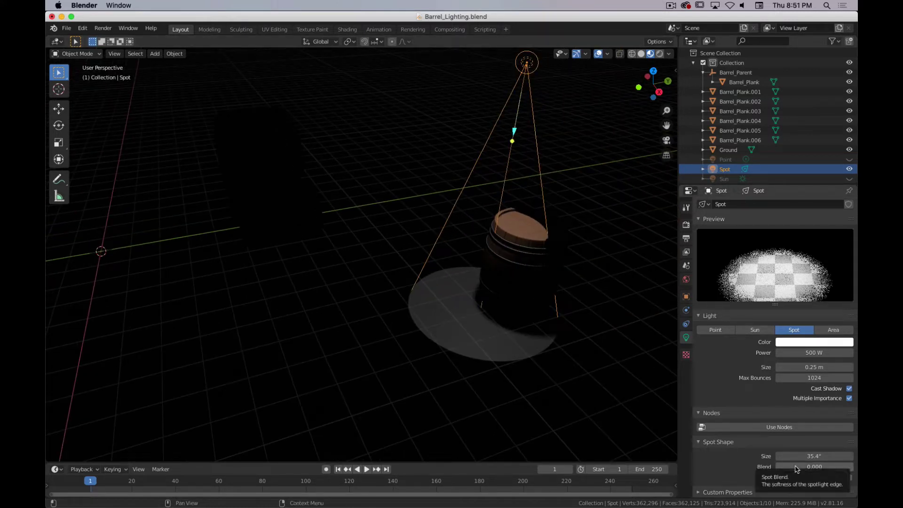
pyautogui.moveTo(807, 470); pyautogui.dragTo(853, 470)
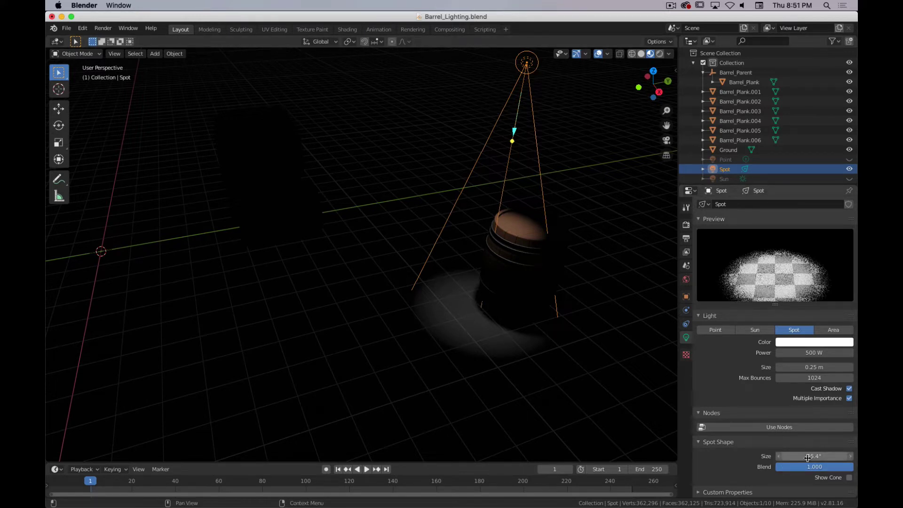
# Step: Widen the Spot Shape size to 49.2° and tint the Spot light a pale warm yellow
pyautogui.moveTo(814, 457); pyautogui.dragTo(834, 456)
pyautogui.moveTo(814, 456); pyautogui.dragTo(802, 456)
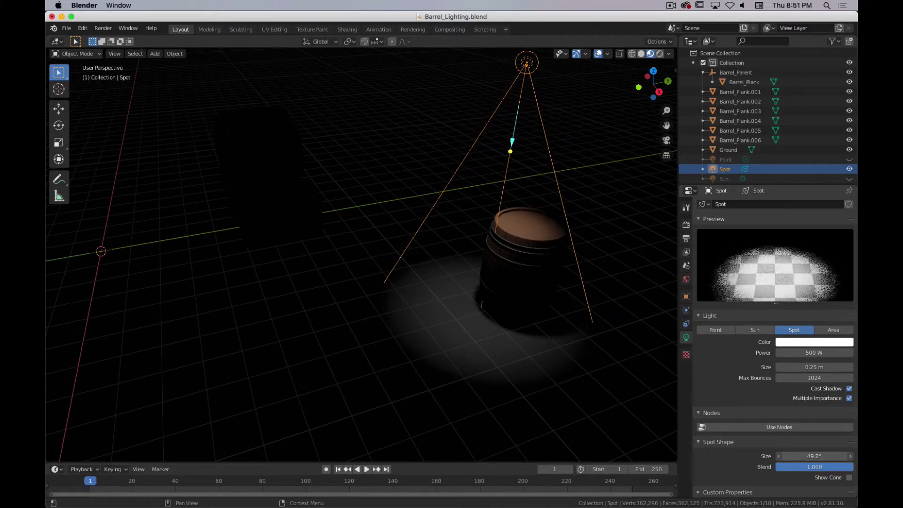
pyautogui.click(805, 343)
pyautogui.click(800, 250)
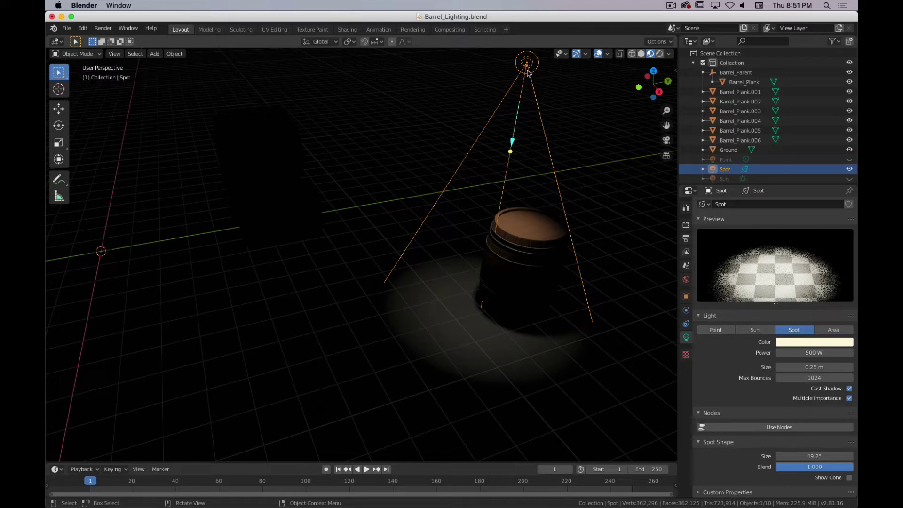
# Step: Rotate the Spot light -20.5° in the right orthographic view so it tilts toward the far side of the lone barrel
pyautogui.press('e')
pyautogui.press('r')
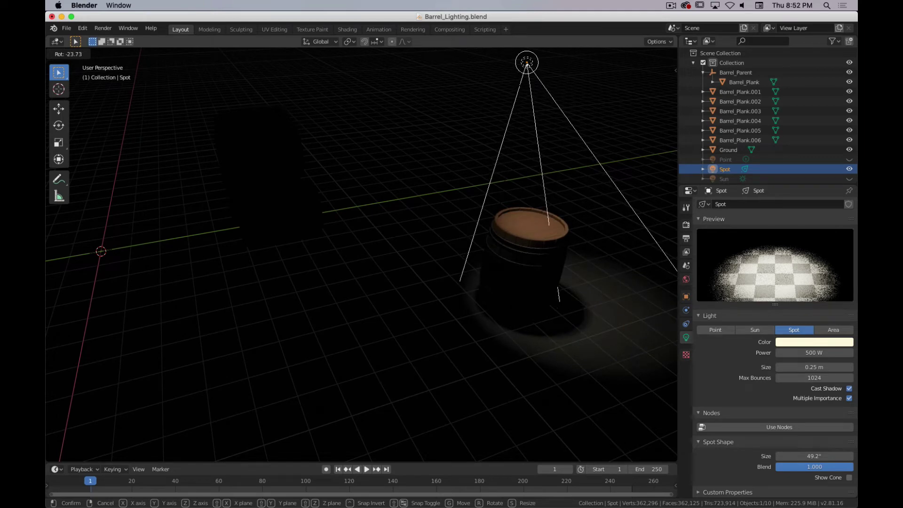
pyautogui.press('KP_3')
pyautogui.press('r')
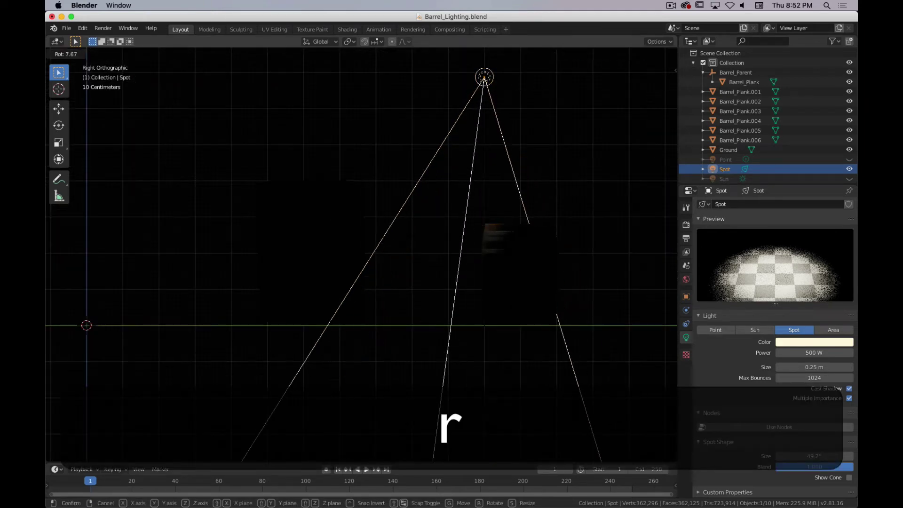
pyautogui.click(532, 90)
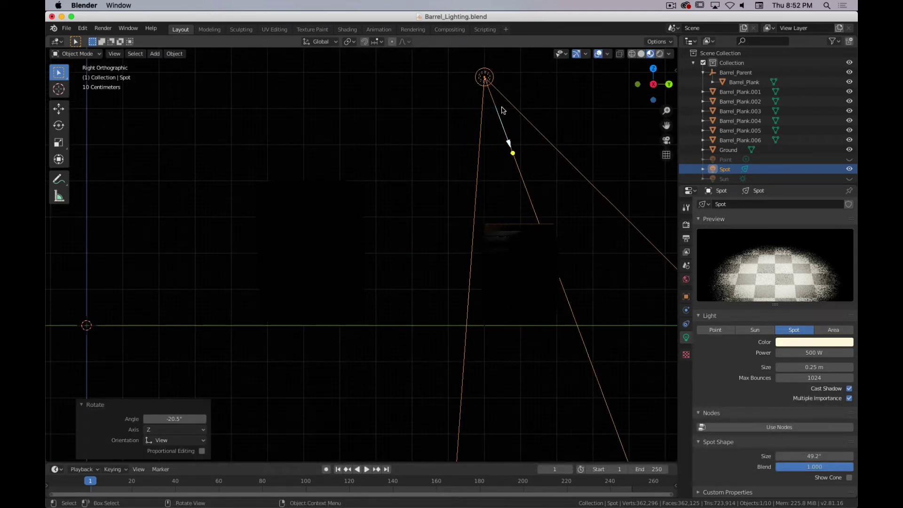
# Step: Move the Spot light back along Y so its tilted cone falls on the lone barrel
pyautogui.press('g')
pyautogui.click(430, 142)
pyautogui.moveTo(429, 141); pyautogui.dragTo(383, 281, button='middle')
# Step: In top view, rotate the Spot light -33.2° and move it about 1.2 m along X to aim diagonally at the barrel
pyautogui.press('7')
pyautogui.hotkey('shift', '7')
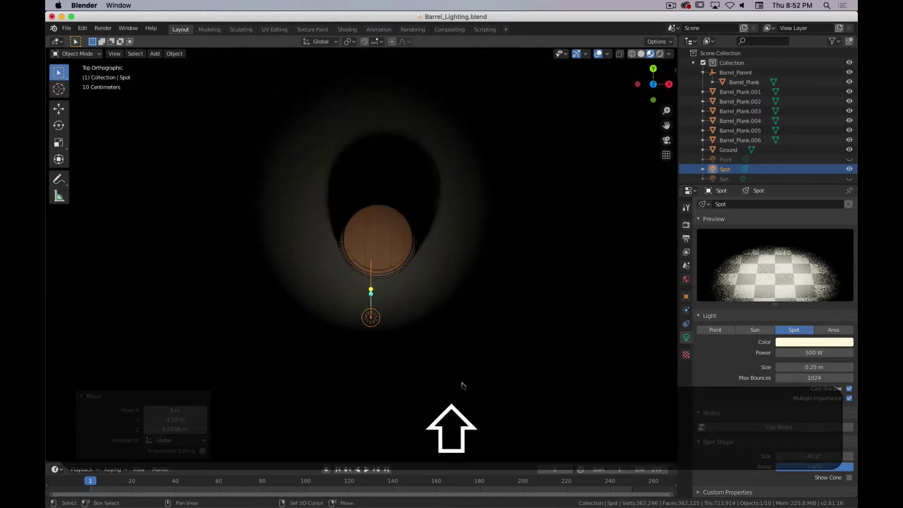
pyautogui.press('r')
pyautogui.click(491, 303)
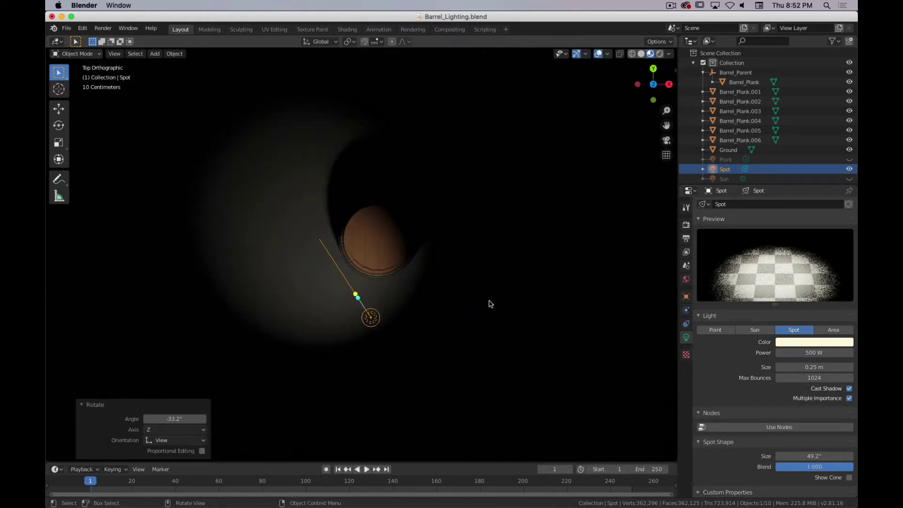
pyautogui.press('g')
pyautogui.click(535, 303)
# Step: Examine the spotlit barrel in Rendered shading and return to Material Preview
pyautogui.moveTo(535, 302); pyautogui.dragTo(443, 247, button='middle')
pyautogui.scroll(-3, 308, 328)
pyautogui.moveTo(401, 287)
pyautogui.keyDown('shift'); pyautogui.mouseDown(button='middle')
pyautogui.moveTo(397, 272)
pyautogui.moveTo(455, 238)
pyautogui.moveTo(362, 302)
pyautogui.moveTo(248, 343)
pyautogui.mouseUp(button='middle'); pyautogui.keyUp('shift')
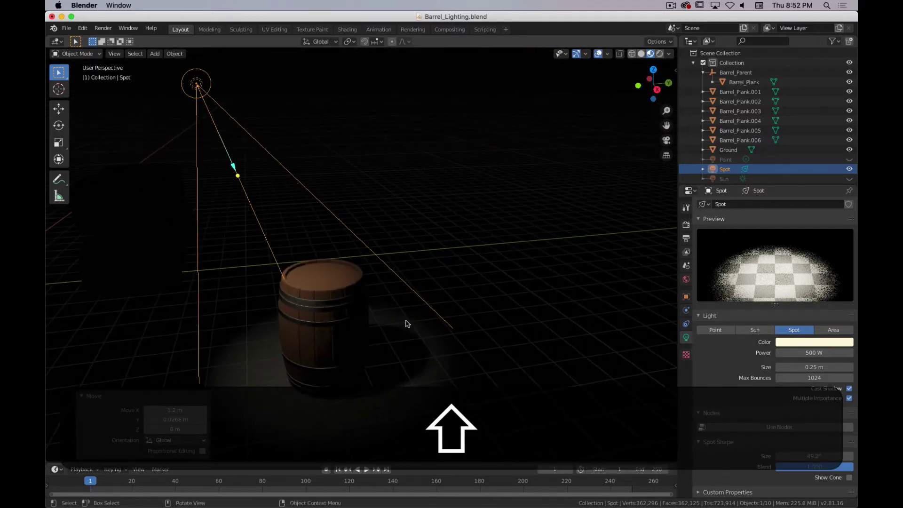
pyautogui.hotkey('shift', 'z')
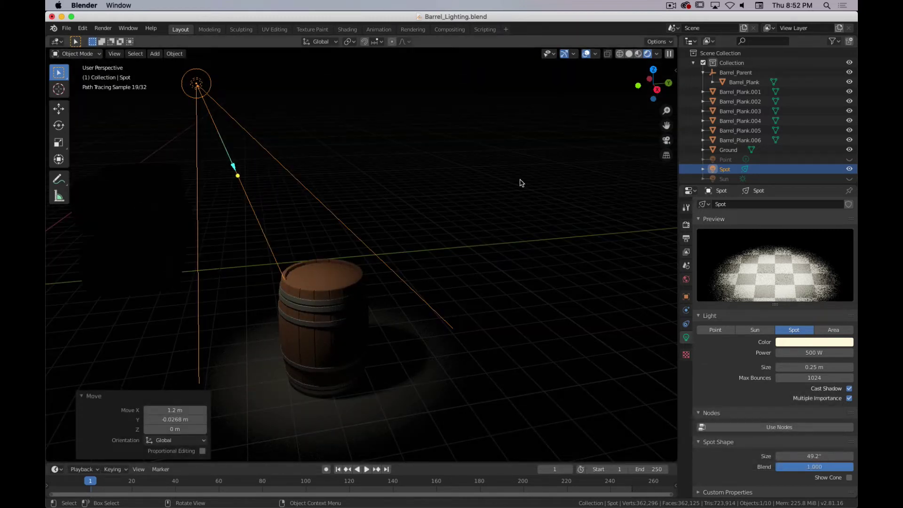
pyautogui.press('z')
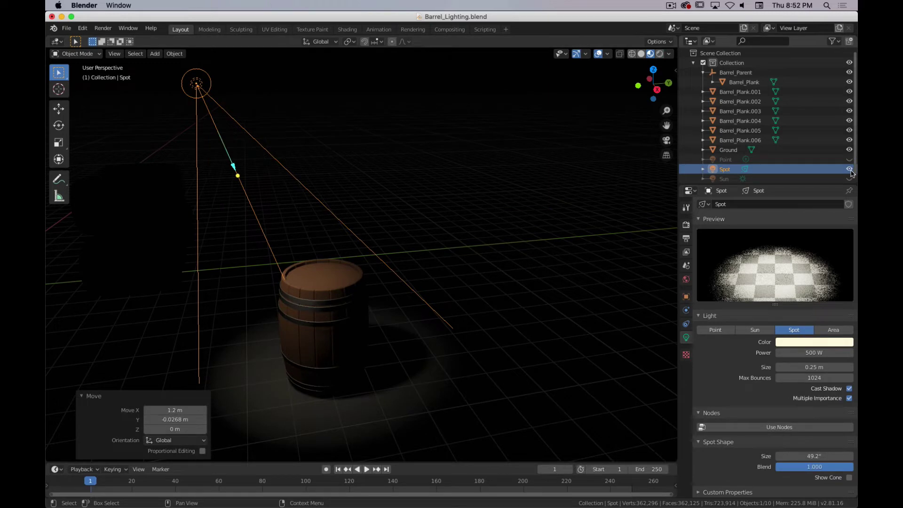
# Step: Hide the Spot light and switch the viewport to Solid shading with the whole barrel scene in view
pyautogui.press('h')
pyautogui.moveTo(218, 296); pyautogui.dragTo(331, 291, button='middle')
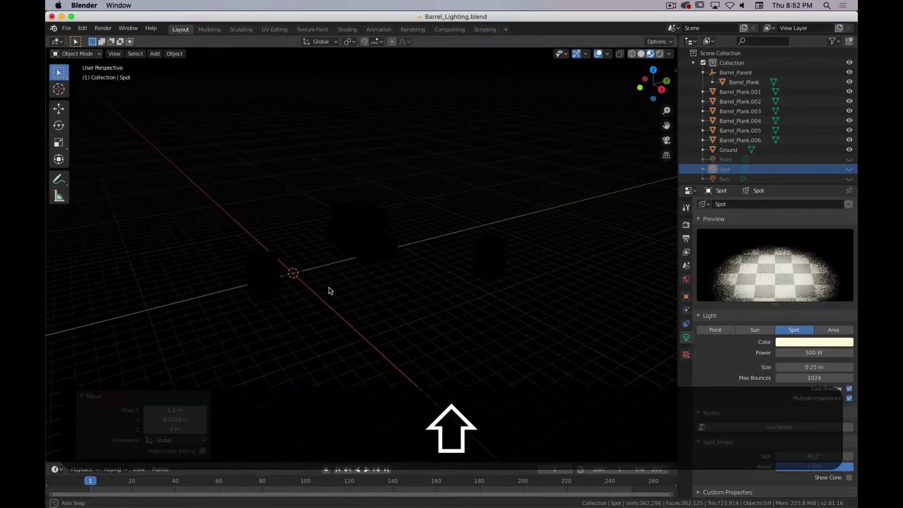
pyautogui.press('z')
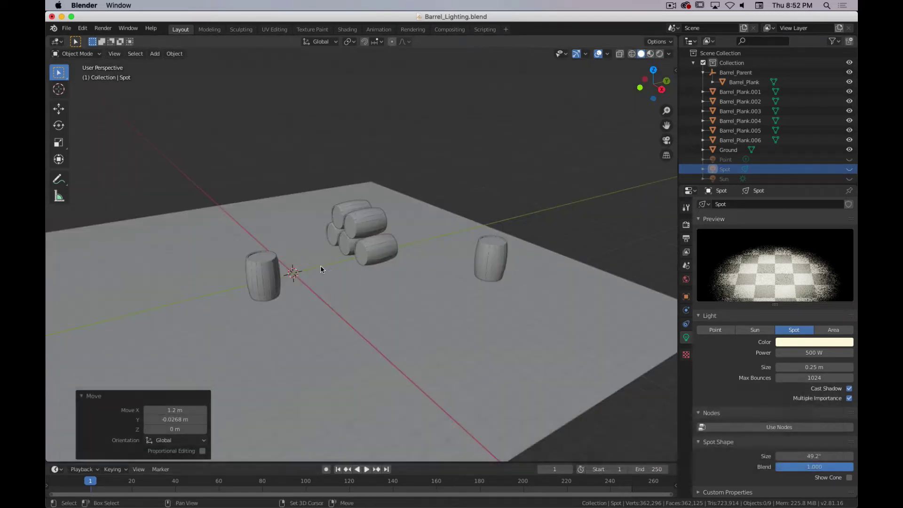
# Step: Add an Area light at the world origin and raise it about 6.74 m along Z
pyautogui.hotkey('shift', 'a')
pyautogui.click(368, 299)
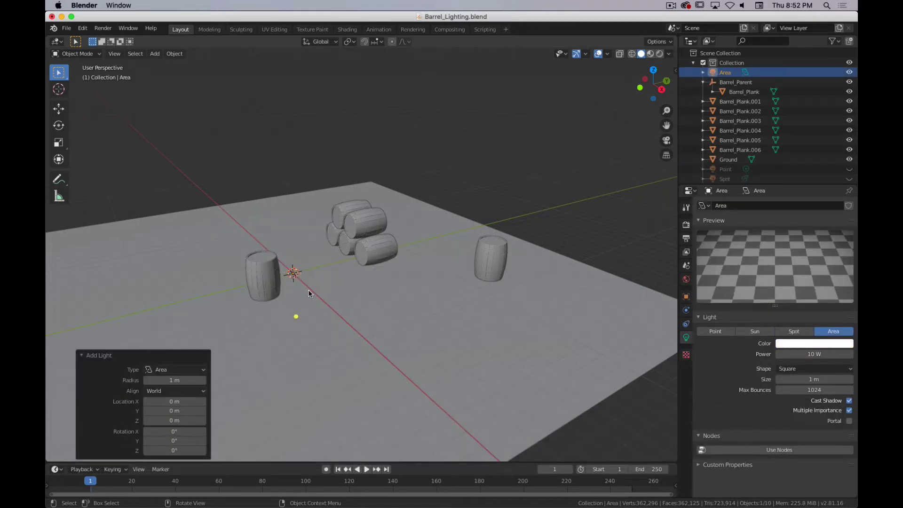
pyautogui.press('g')
pyautogui.press('z')
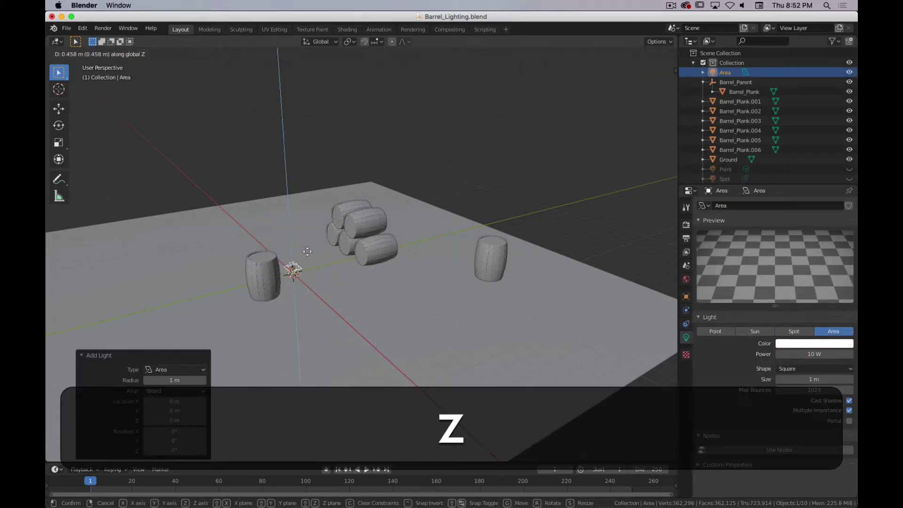
pyautogui.click(315, 201)
# Step: Set the Area light's power to 500 W and switch the viewport to Material Preview
pyautogui.scroll(4, 264, 199)
pyautogui.moveTo(250, 197); pyautogui.dragTo(343, 208, button='middle')
pyautogui.keyDown('shift'); pyautogui.moveTo(344, 208); pyautogui.dragTo(508, 197, button='middle'); pyautogui.keyUp('shift')
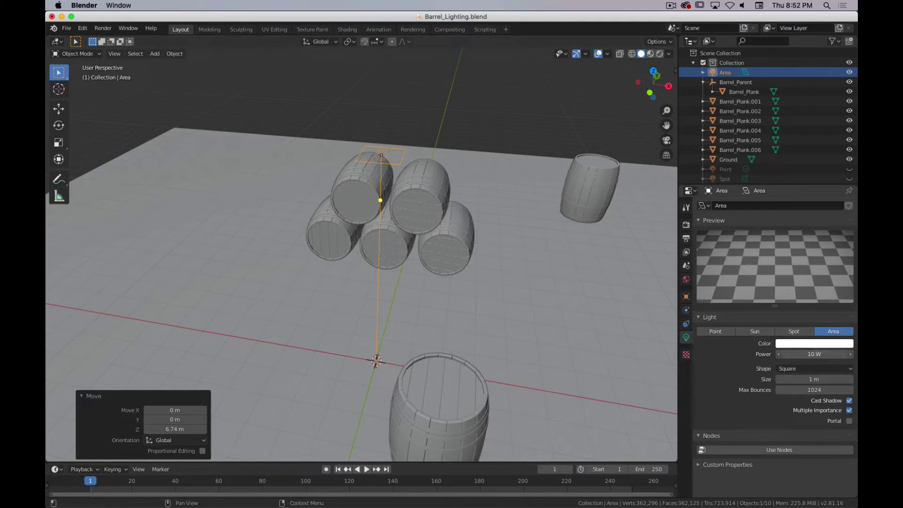
pyautogui.write('500')
pyautogui.press('Return')
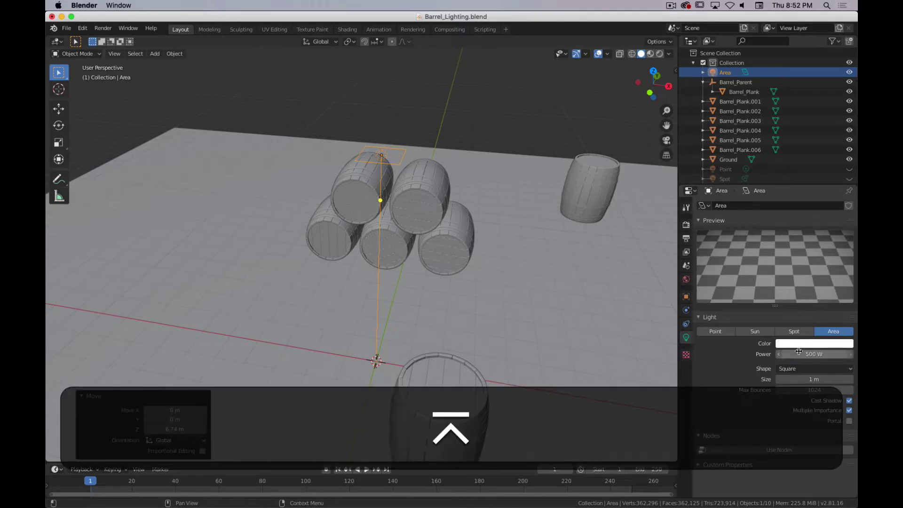
pyautogui.press('z')
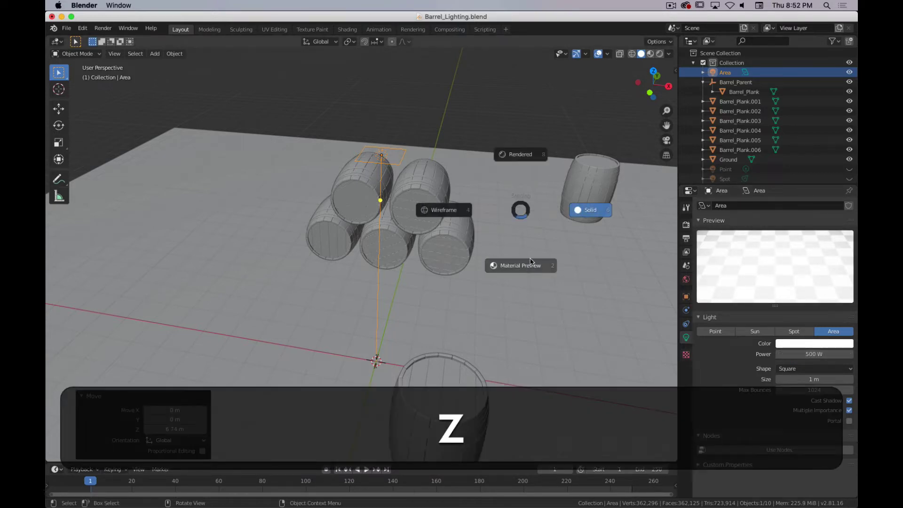
pyautogui.click(521, 273)
# Step: Lower the Area light about 2.57 m along the Z axis, closer to the ground between the barrels
pyautogui.moveTo(521, 273); pyautogui.dragTo(523, 311, button='middle')
pyautogui.scroll(-3, 522, 311)
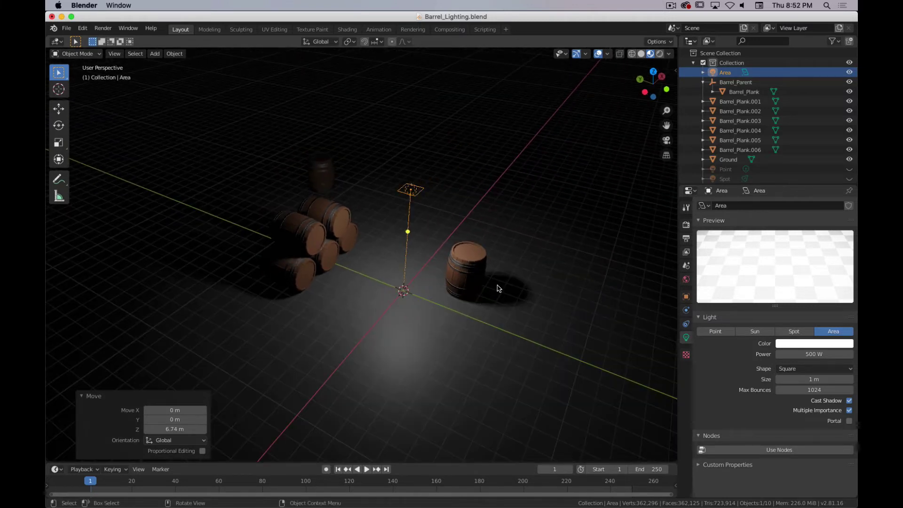
pyautogui.moveTo(413, 256); pyautogui.dragTo(389, 208, button='middle')
pyautogui.scroll(4, 414, 170)
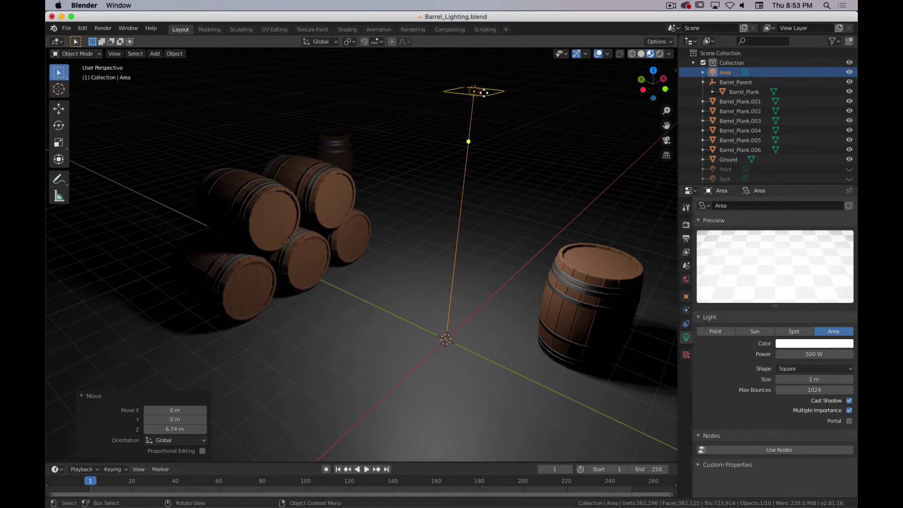
pyautogui.moveTo(500, 222); pyautogui.dragTo(490, 121, button='middle')
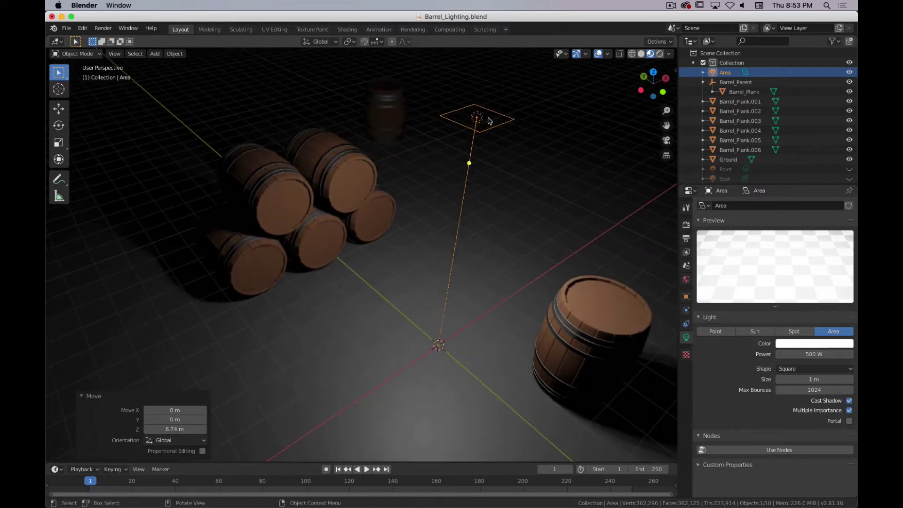
pyautogui.moveTo(495, 216)
pyautogui.mouseDown(button='middle')
pyautogui.moveTo(485, 224)
pyautogui.moveTo(507, 200)
pyautogui.moveTo(490, 211)
pyautogui.mouseUp(button='middle')
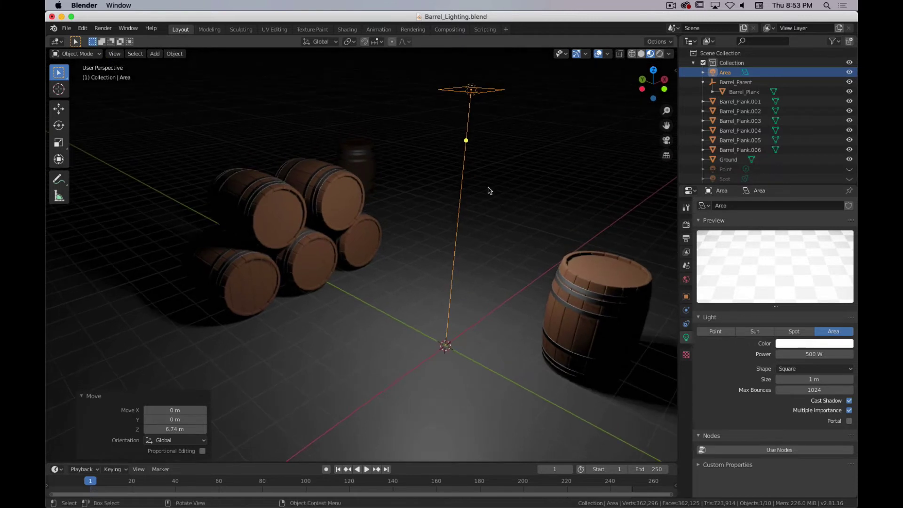
pyautogui.press('g')
pyautogui.press('z')
pyautogui.click(494, 300)
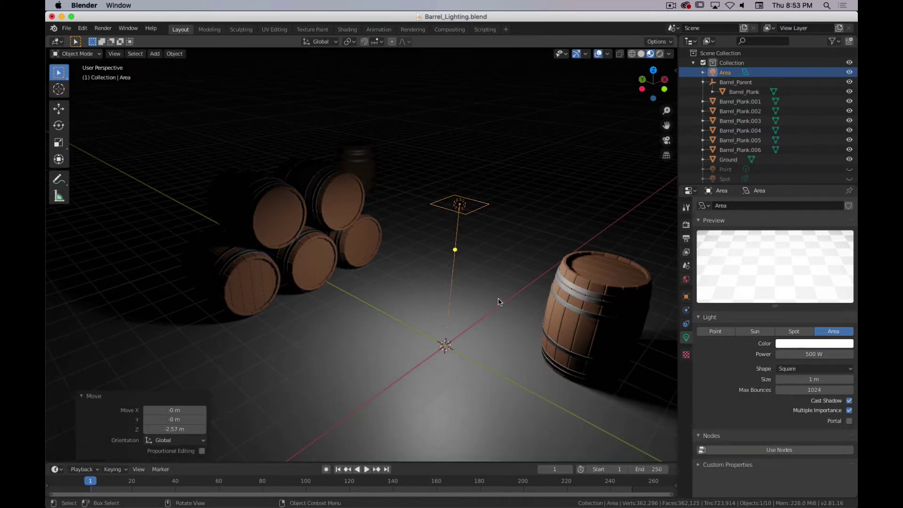
pyautogui.press('r')
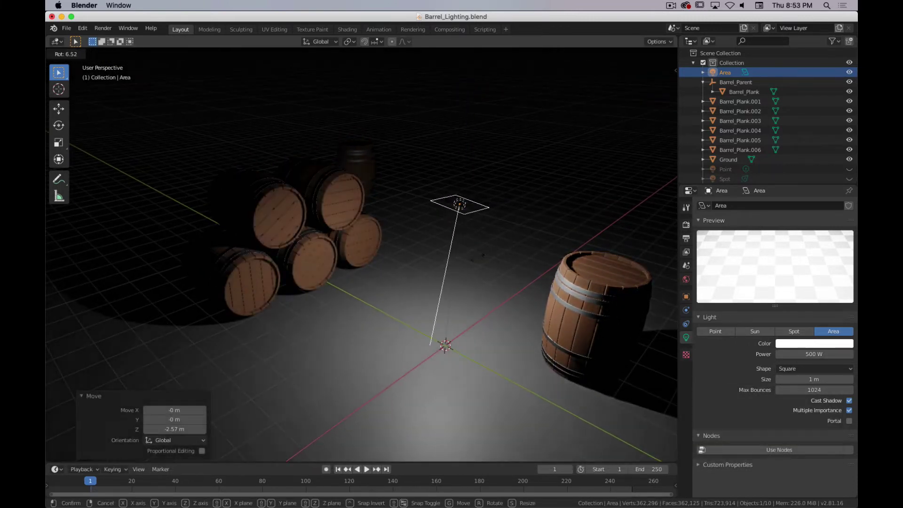
pyautogui.rightClick(487, 236)
pyautogui.scroll(-2, 502, 264)
pyautogui.moveTo(471, 327); pyautogui.dragTo(407, 287, button='middle')
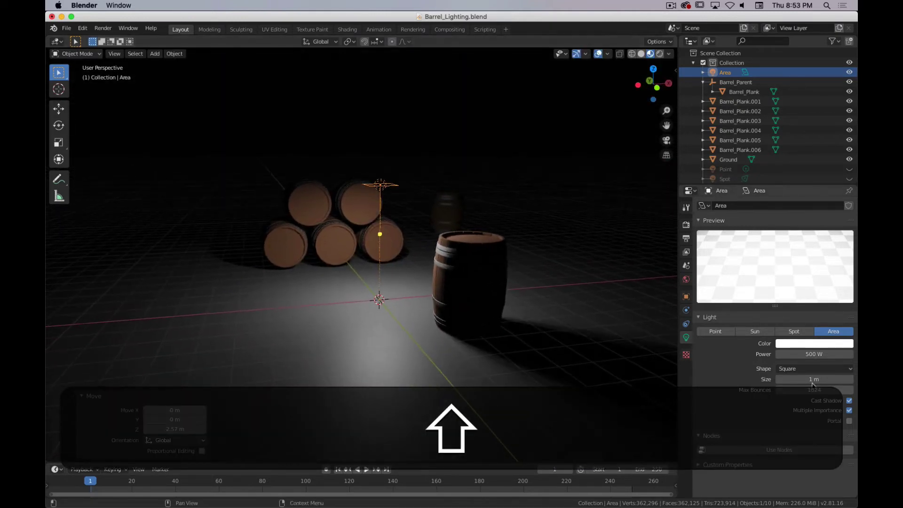
pyautogui.click(807, 344)
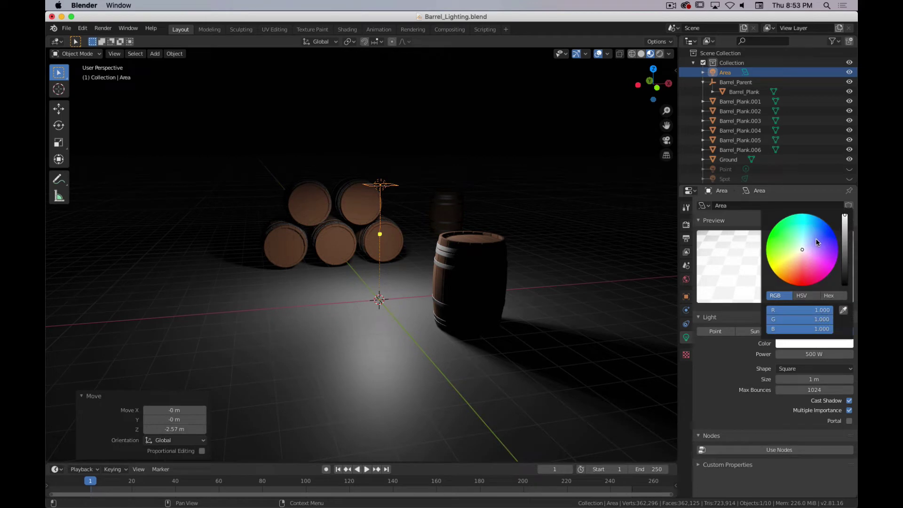
# Step: Change the Area light's shape to Rectangle and set its size to 4.42 m in X and 0.78 m in Y
pyautogui.click(811, 369)
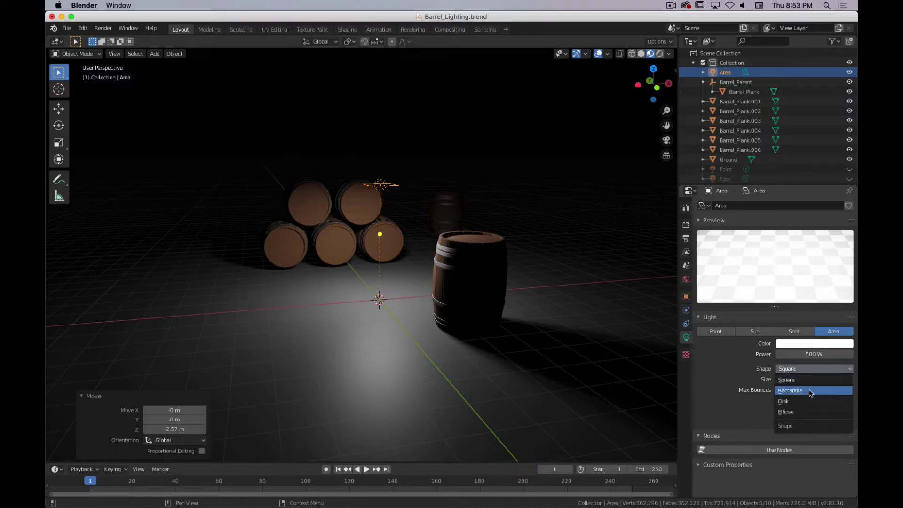
pyautogui.click(811, 394)
pyautogui.moveTo(383, 200); pyautogui.dragTo(397, 238, button='middle')
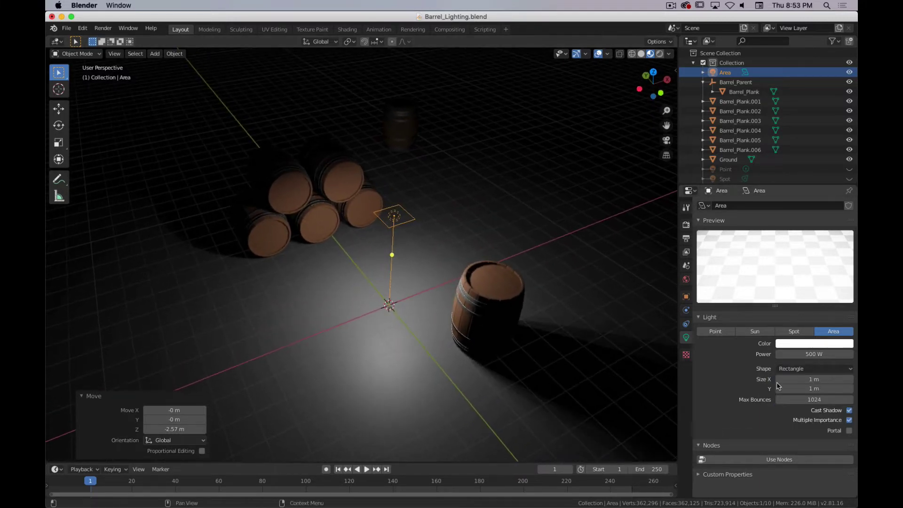
pyautogui.moveTo(815, 389); pyautogui.dragTo(847, 384)
# Step: Try the Disk and Ellipse shapes on the Area light and return it to Rectangle
pyautogui.click(815, 369)
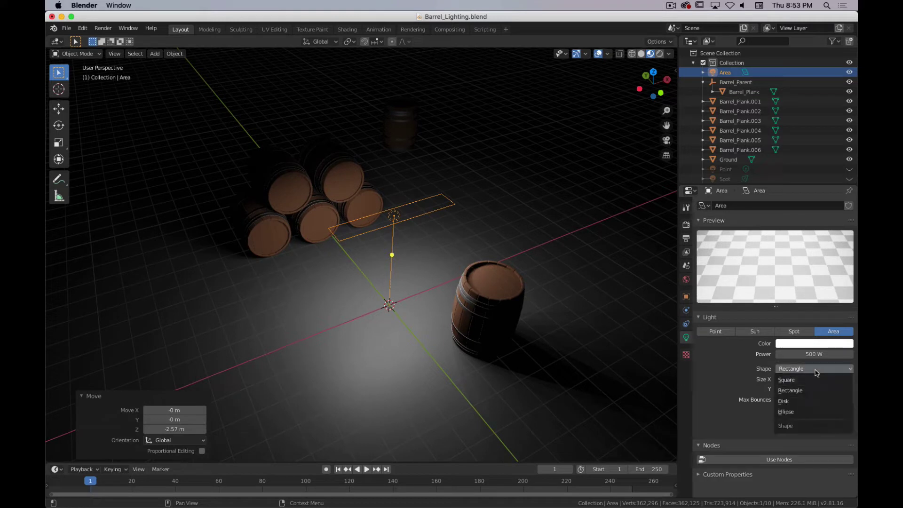
pyautogui.click(823, 400)
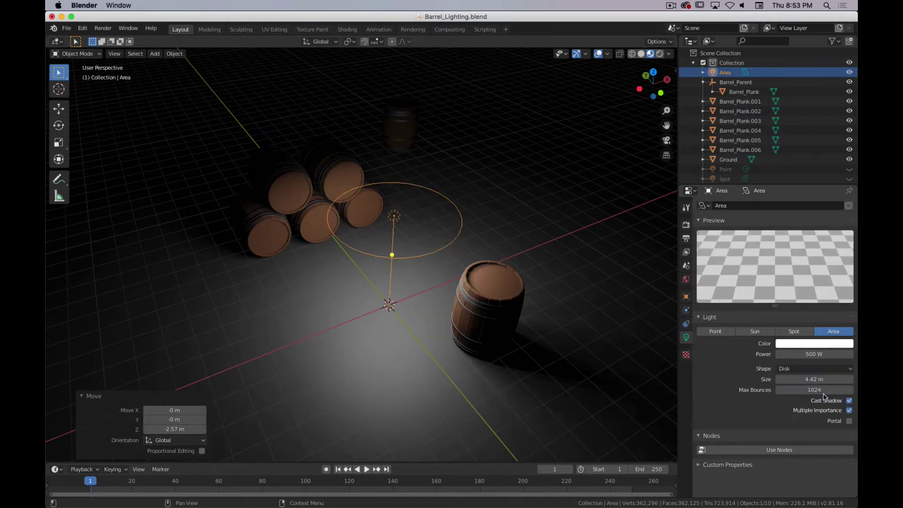
pyautogui.click(822, 370)
pyautogui.click(814, 417)
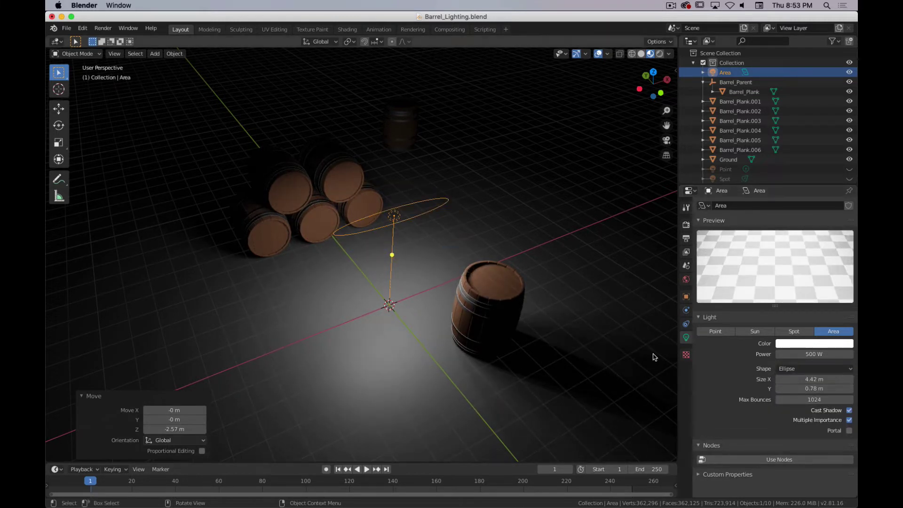
pyautogui.click(818, 371)
pyautogui.click(814, 404)
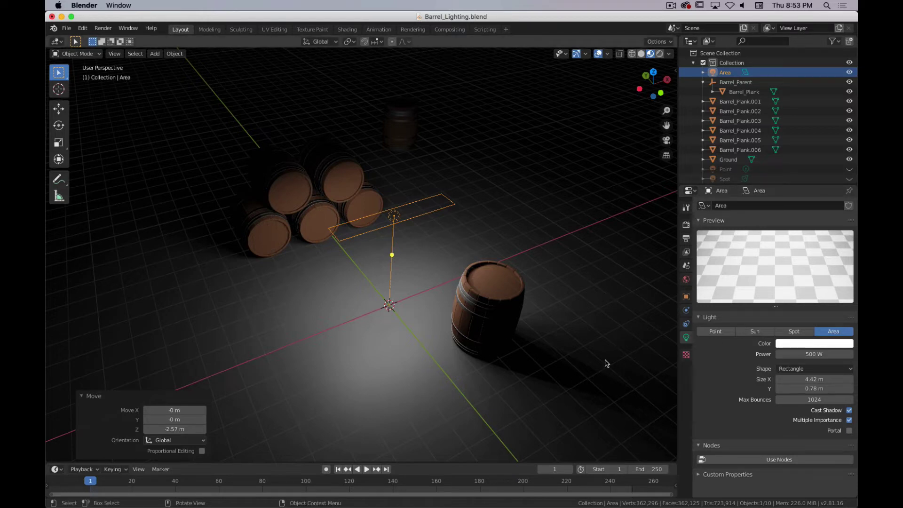
# Step: Unhide the Point, Spot and Sun lights so they light the barrels together with the Area light
pyautogui.moveTo(396, 321); pyautogui.dragTo(453, 275, button='middle')
pyautogui.scroll(-1, 828, 162)
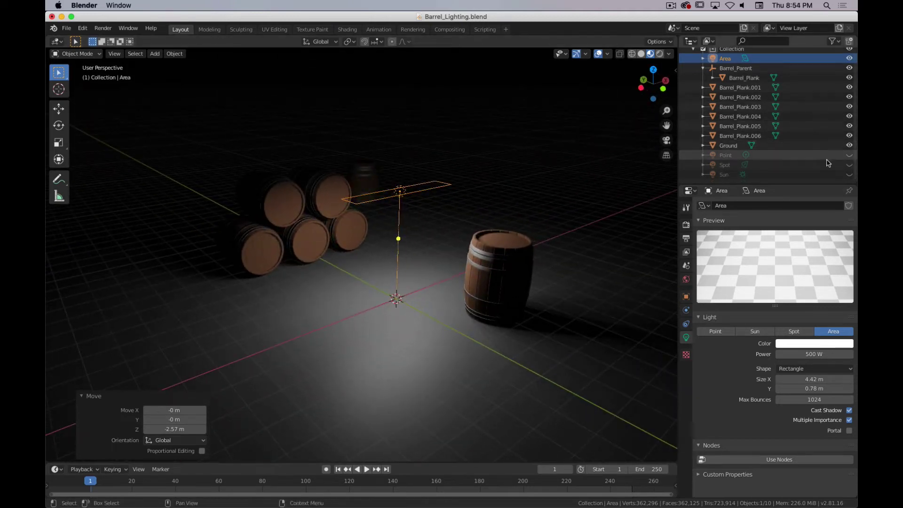
pyautogui.click(850, 156)
pyautogui.click(850, 166)
pyautogui.click(850, 175)
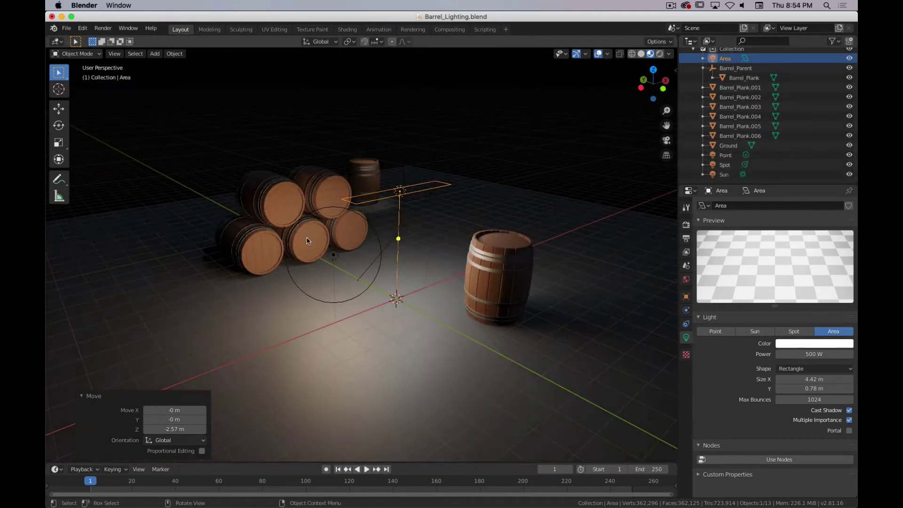
# Step: Move the Area light about 8.18 m along the X axis, away from the stacked barrels
pyautogui.moveTo(259, 262); pyautogui.dragTo(216, 277, button='middle')
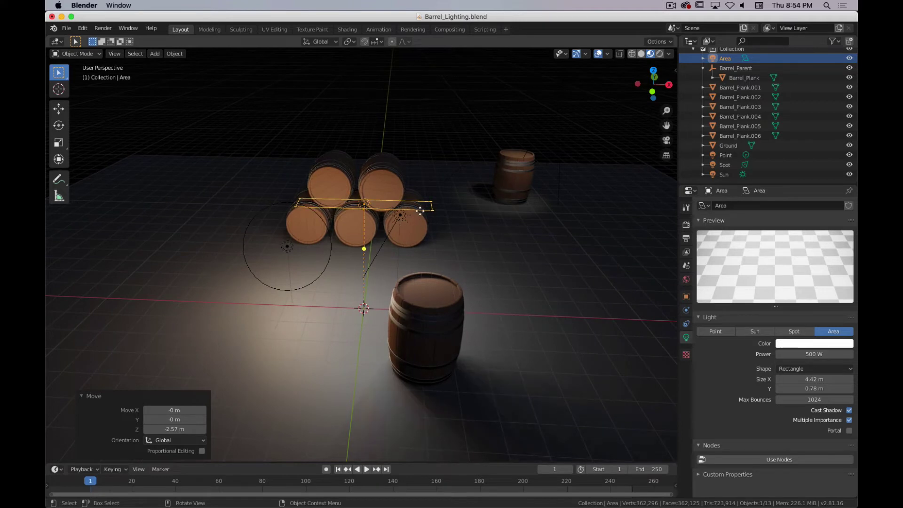
pyautogui.press('g')
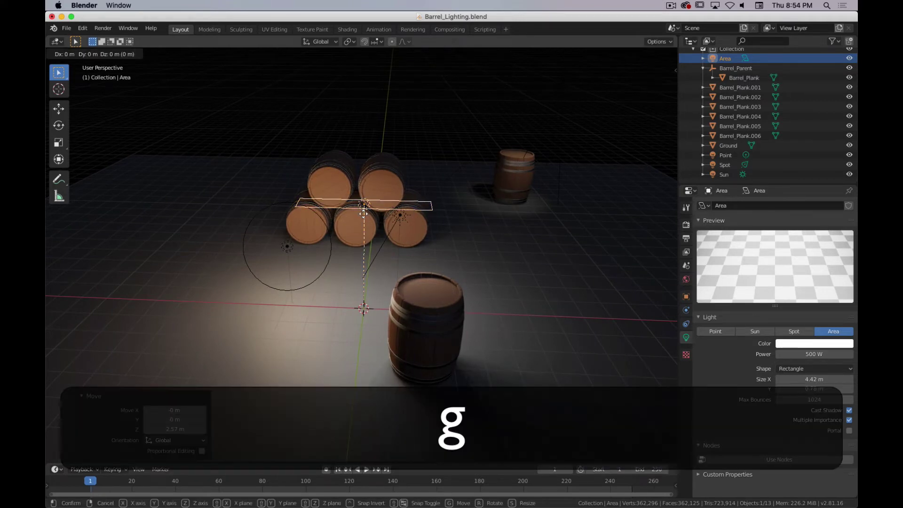
pyautogui.press('x')
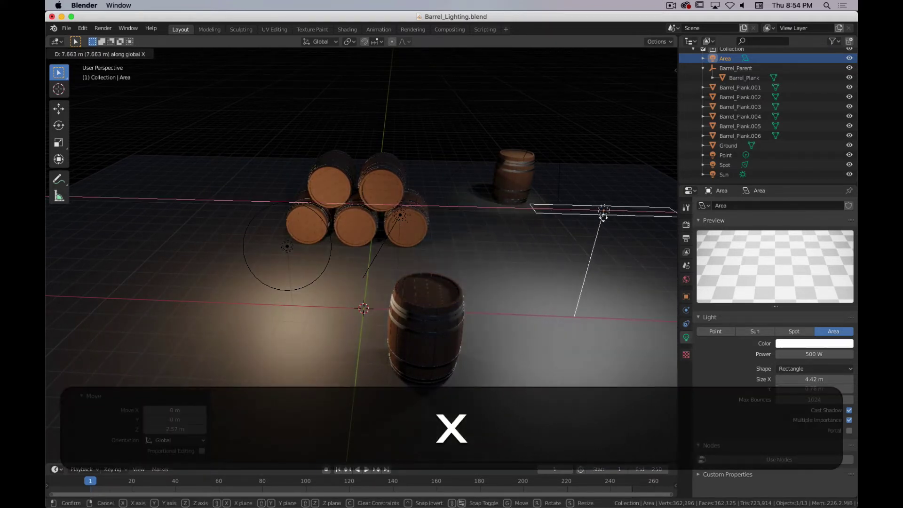
pyautogui.click(620, 215)
pyautogui.scroll(-7, 613, 250)
pyautogui.moveTo(544, 256); pyautogui.dragTo(581, 240, button='middle')
pyautogui.moveTo(469, 252); pyautogui.dragTo(514, 178, button='middle')
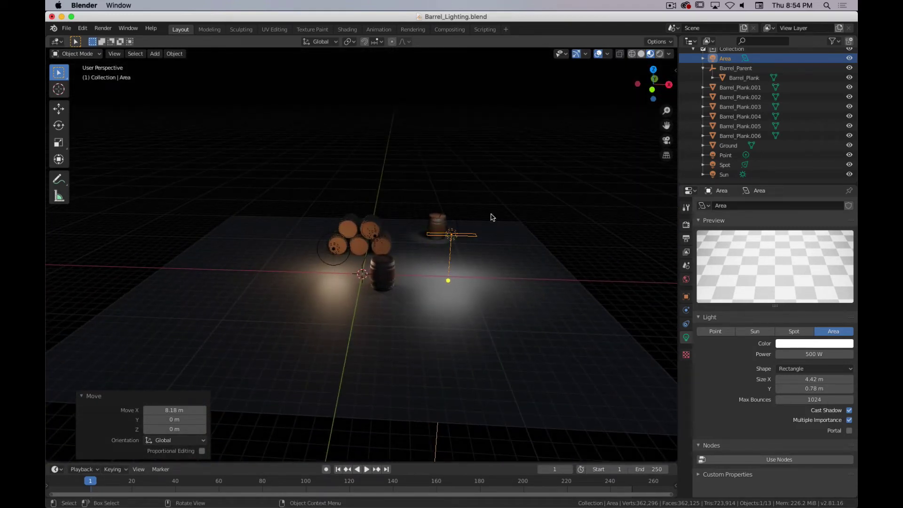
# Step: Rotate the Area light about 84.9° in front view to face the barrels and set its Y size to 3.99 m
pyautogui.press('KP_1')
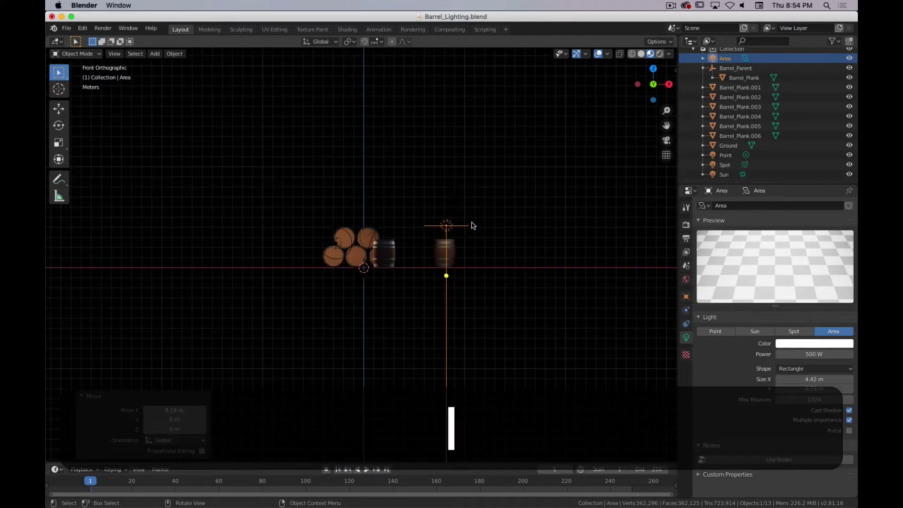
pyautogui.press('r')
pyautogui.click(448, 252)
pyautogui.moveTo(448, 252); pyautogui.dragTo(508, 287, button='middle')
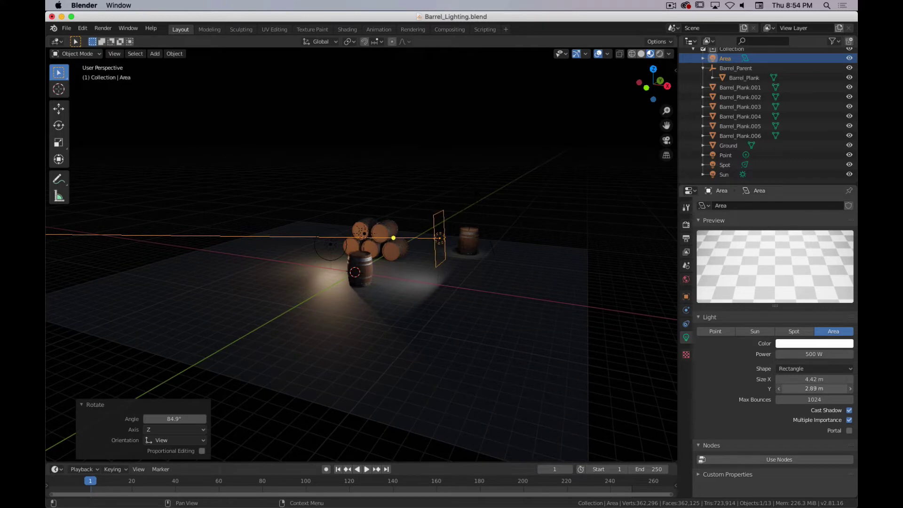
pyautogui.moveTo(814, 389); pyautogui.dragTo(828, 388)
pyautogui.moveTo(427, 299); pyautogui.dragTo(403, 303, button='middle')
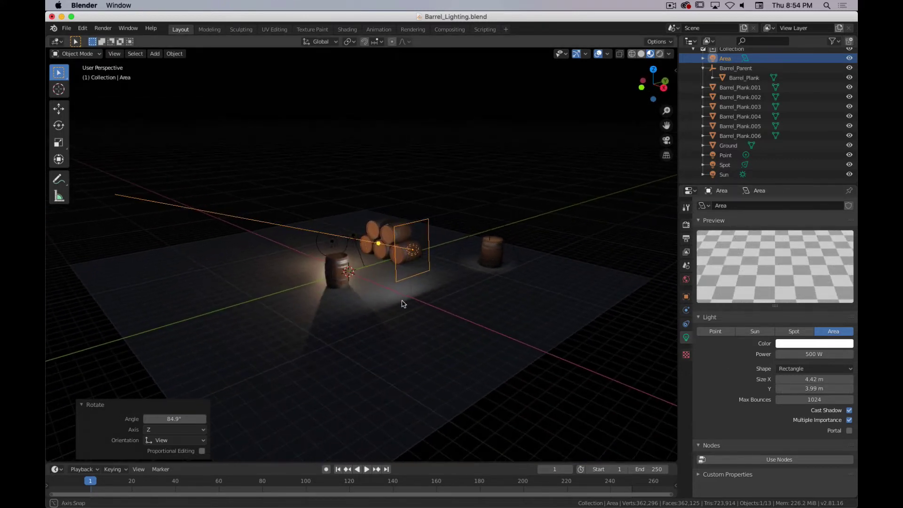
# Step: Lower the Area light about 1.56 m towards the single front barrel and shift it a further 1.26 m or so along negative Y
pyautogui.press('g')
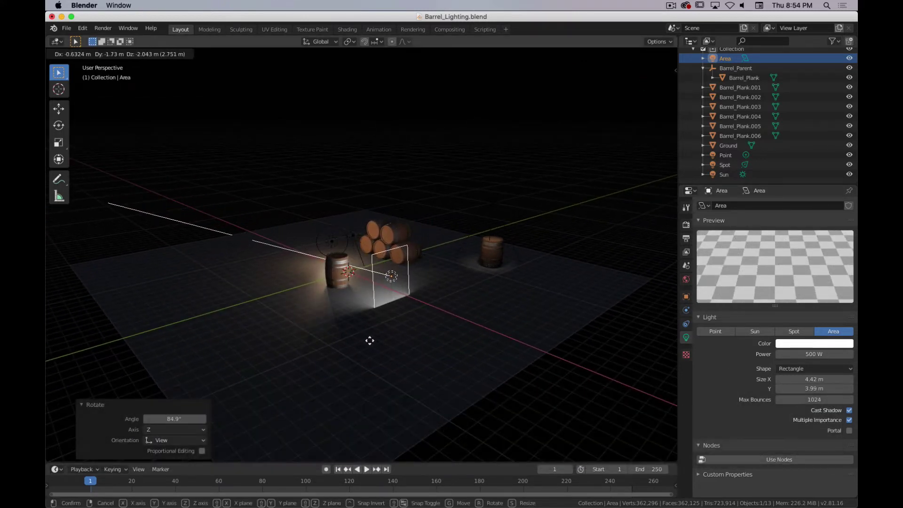
pyautogui.click(365, 334)
pyautogui.moveTo(365, 334); pyautogui.dragTo(373, 327, button='middle')
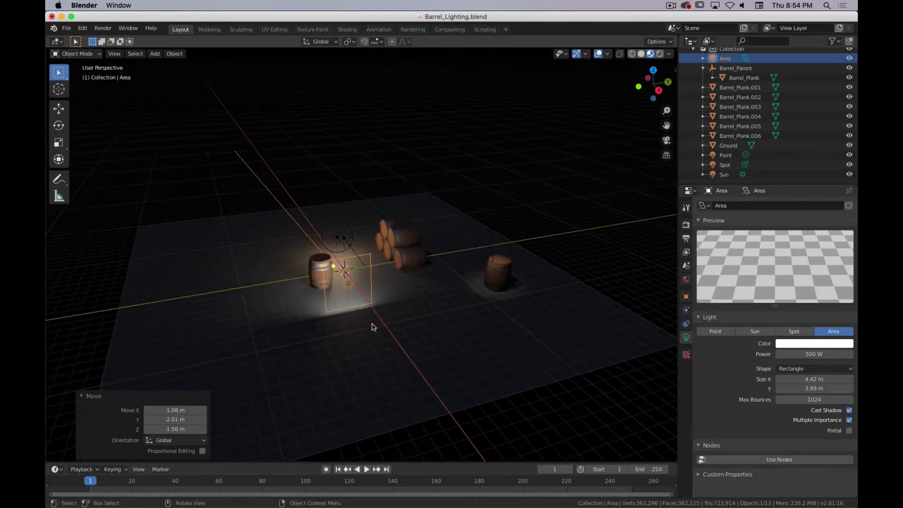
pyautogui.press('g')
pyautogui.press('y')
pyautogui.click(354, 322)
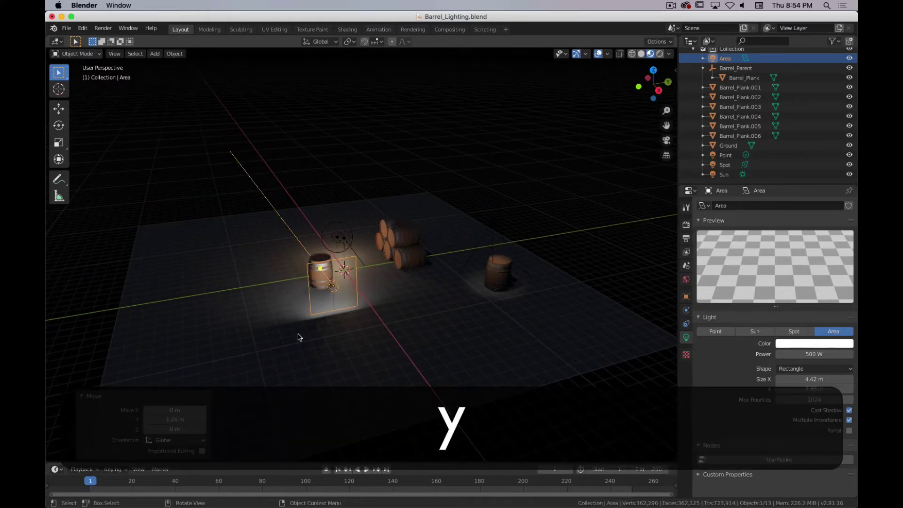
pyautogui.moveTo(298, 337); pyautogui.dragTo(392, 325, button='middle')
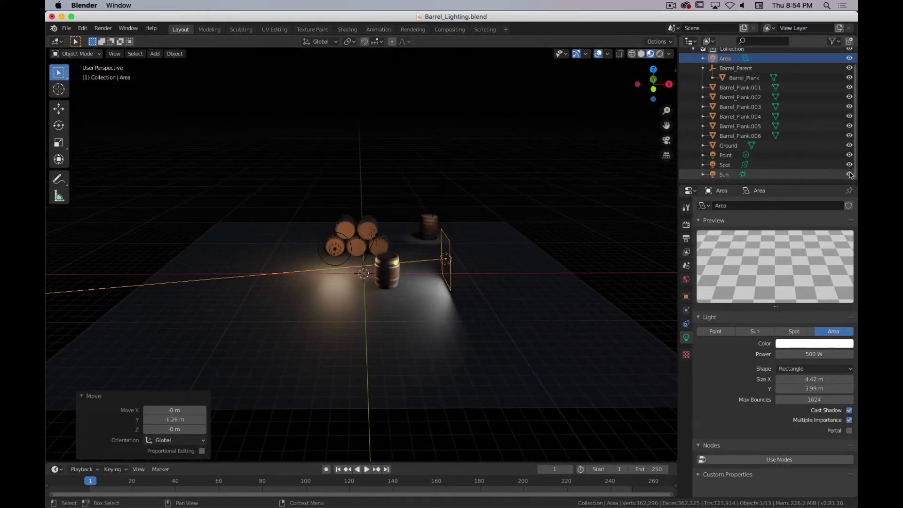
# Step: Hide the Point light and inspect the Area light's effect on the front barrel
pyautogui.click(849, 155)
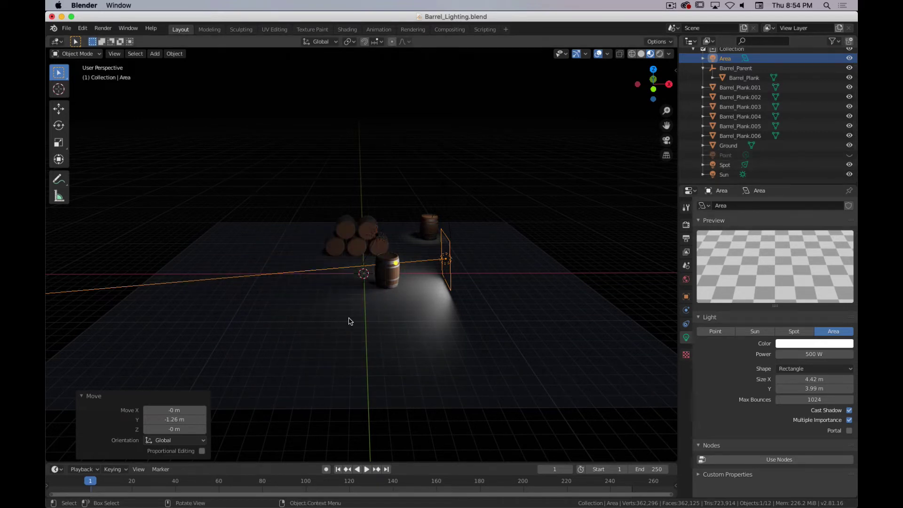
pyautogui.scroll(5, 369, 316)
pyautogui.moveTo(389, 354); pyautogui.dragTo(410, 331, button='middle')
pyautogui.keyDown('shift'); pyautogui.moveTo(519, 324); pyautogui.dragTo(442, 288, button='middle'); pyautogui.keyUp('shift')
pyautogui.scroll(3, 417, 291)
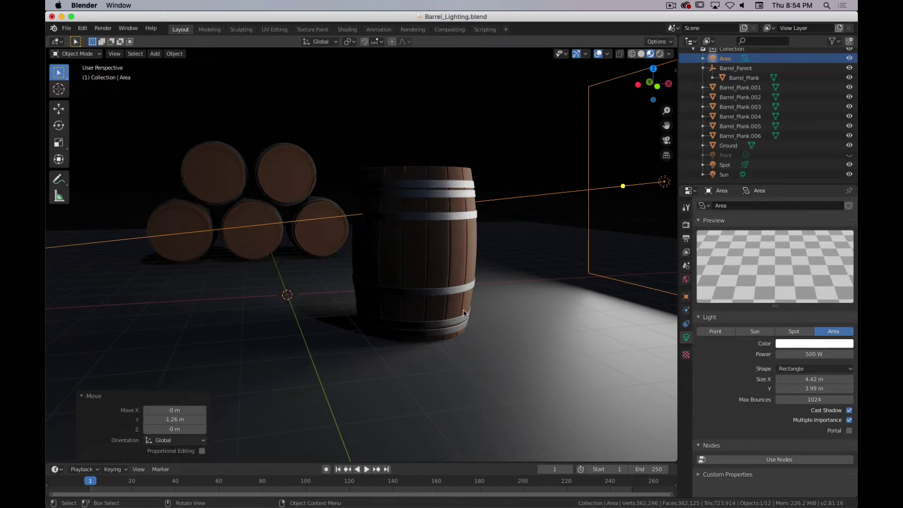
# Step: Rotate the Area light about -20.4° around global Z and move it about -3.67 m along Y
pyautogui.scroll(-4, 511, 287)
pyautogui.moveTo(512, 288); pyautogui.dragTo(520, 284, button='middle')
pyautogui.press('r')
pyautogui.press('z')
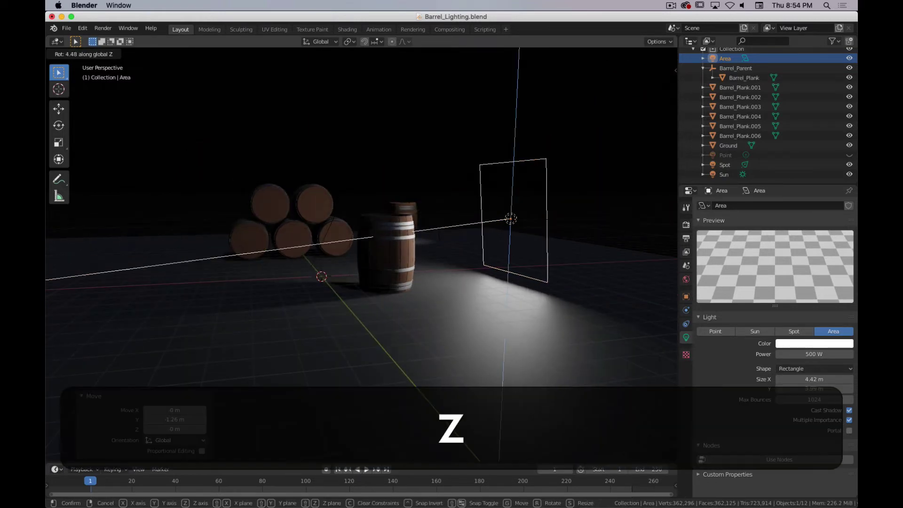
pyautogui.click(560, 234)
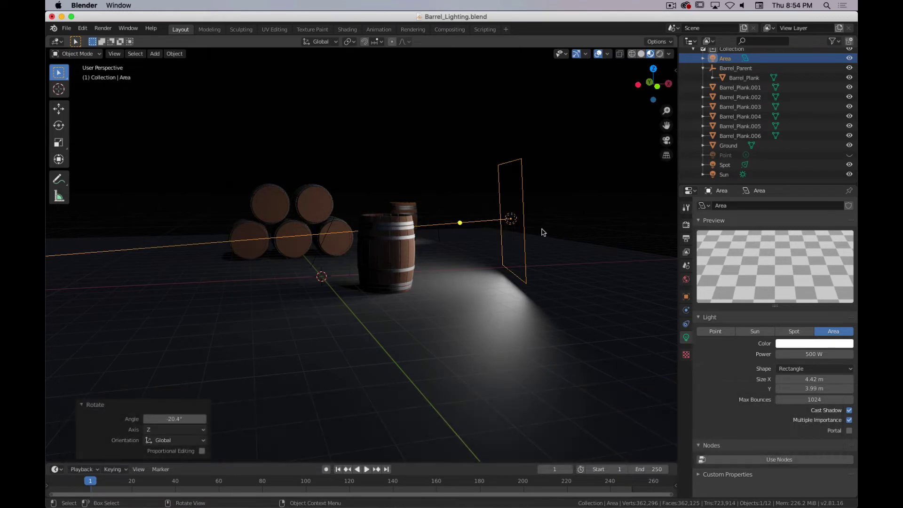
pyautogui.press('g')
pyautogui.press('y')
pyautogui.click(609, 275)
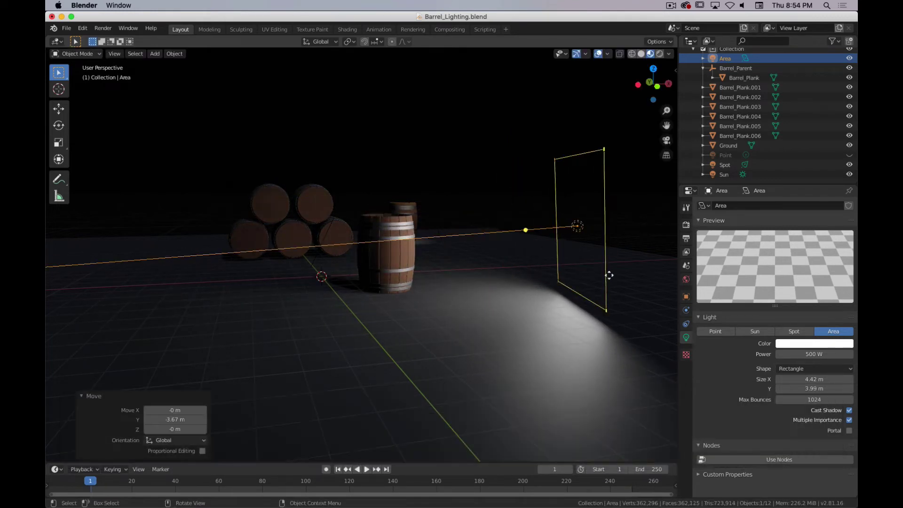
pyautogui.press('r')
pyautogui.press('x')
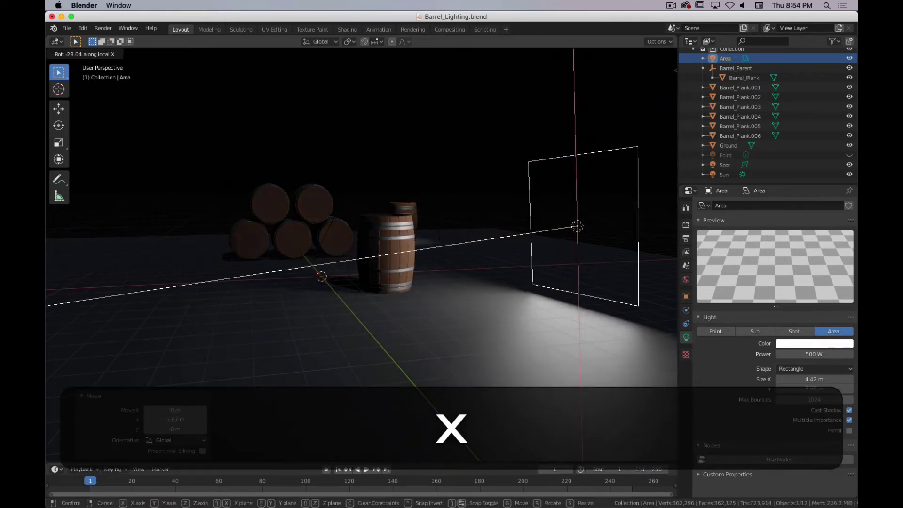
pyautogui.rightClick(621, 262)
# Step: Tilt the Area light downward about -27.2° around its local Y axis and raise it about 3.27 m along Z
pyautogui.press('r')
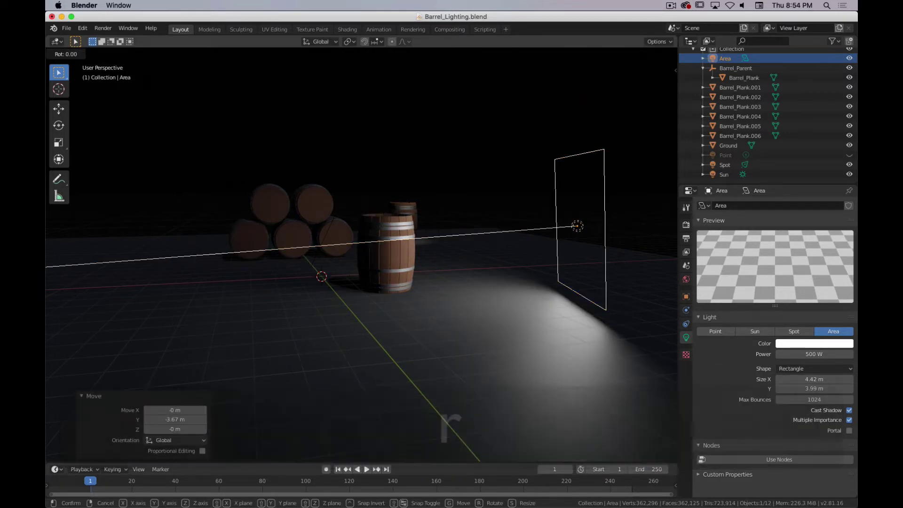
pyautogui.press('y')
pyautogui.press('y')
pyautogui.click(623, 238)
pyautogui.press('g')
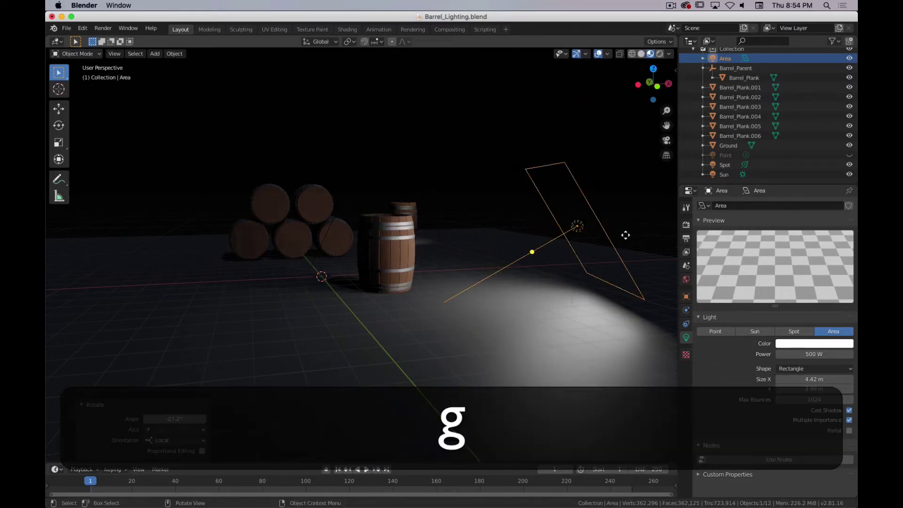
pyautogui.press('z')
pyautogui.click(615, 128)
# Step: Unhide the Point light and examine the combined lighting on the barrels up close
pyautogui.moveTo(324, 291); pyautogui.dragTo(400, 322, button='middle')
pyautogui.click(849, 155)
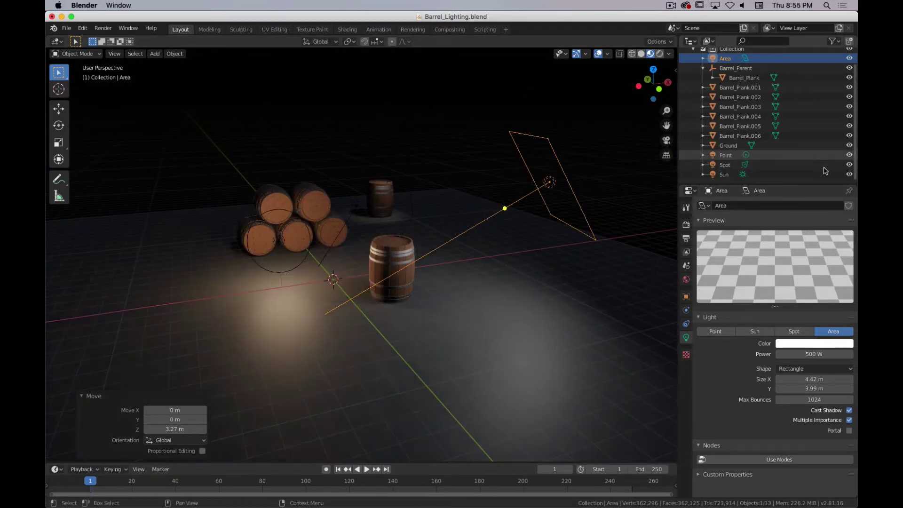
pyautogui.moveTo(560, 249); pyautogui.dragTo(419, 256, button='middle')
pyautogui.press('shift')
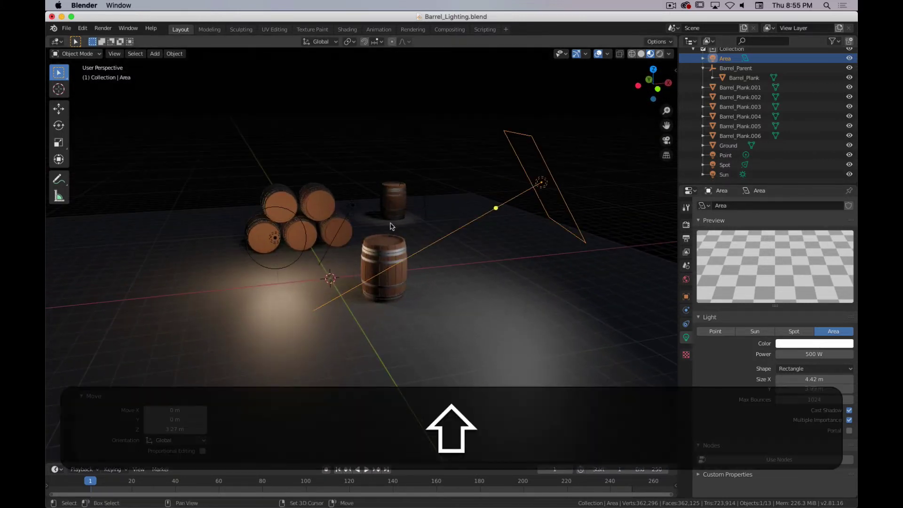
pyautogui.keyDown('shift'); pyautogui.moveTo(392, 227); pyautogui.dragTo(460, 240, button='middle'); pyautogui.keyUp('shift')
pyautogui.scroll(4, 448, 260)
pyautogui.moveTo(462, 251); pyautogui.dragTo(528, 216, button='middle')
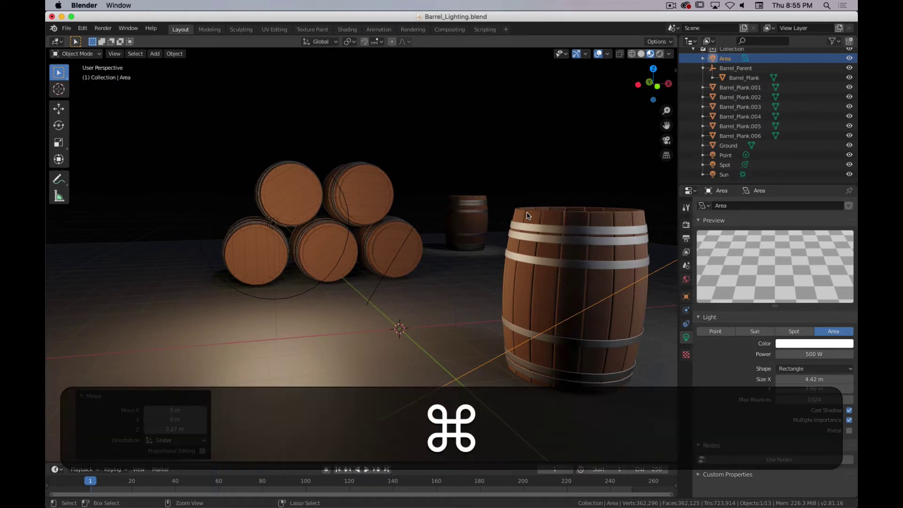
pyautogui.press('super+period')
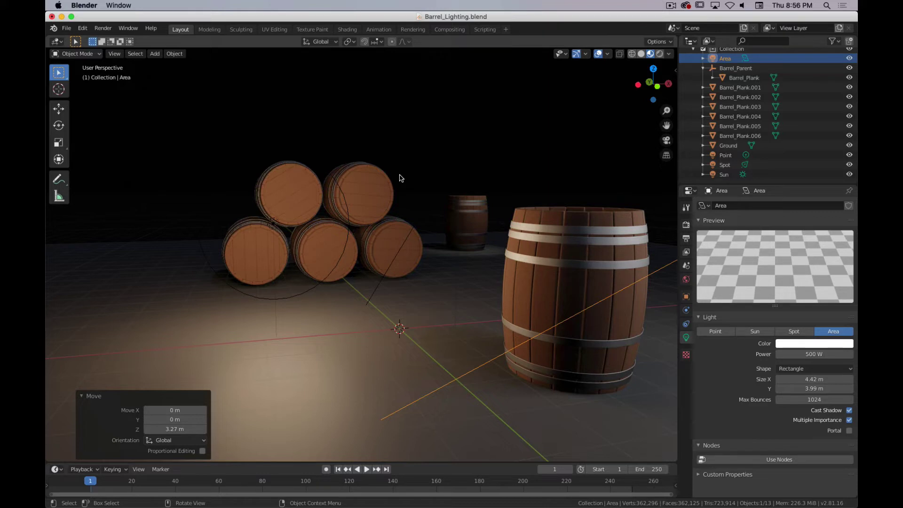
pyautogui.scroll(1, 765, 122)
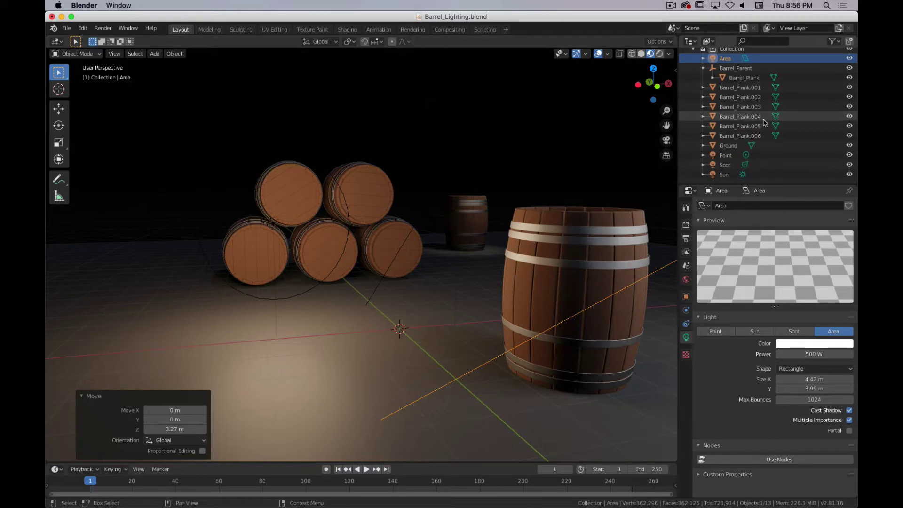
# Step: Switch the viewport to solid shading and add a camera at the world origin
pyautogui.scroll(-6, 424, 277)
pyautogui.scroll(4, 404, 274)
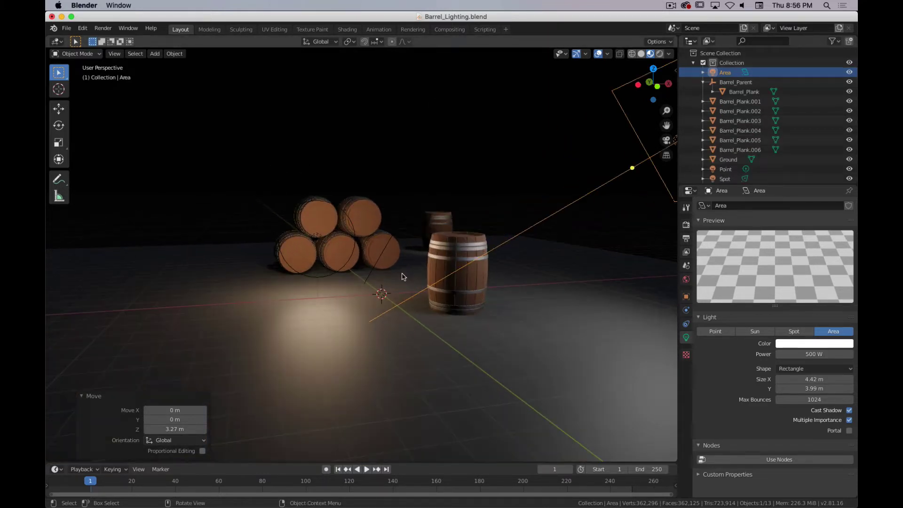
pyautogui.press('z')
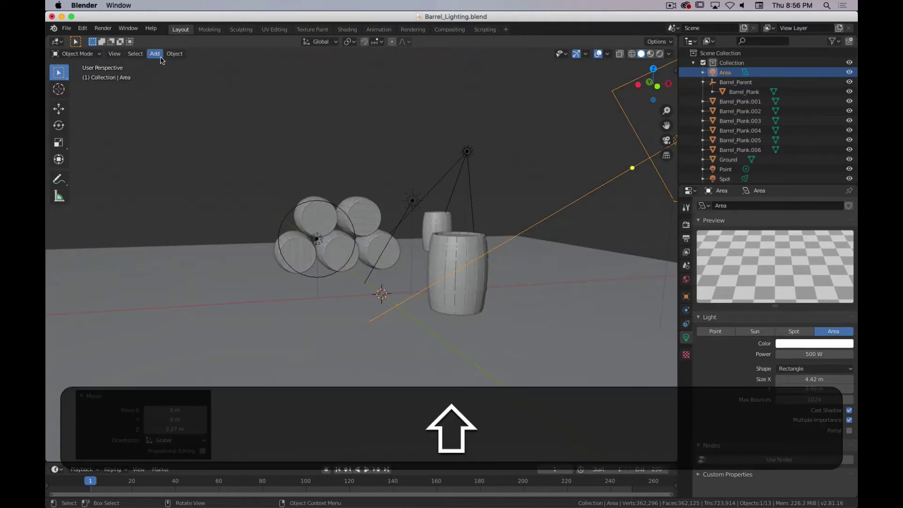
pyautogui.click(155, 54)
pyautogui.hotkey('shift', 'a')
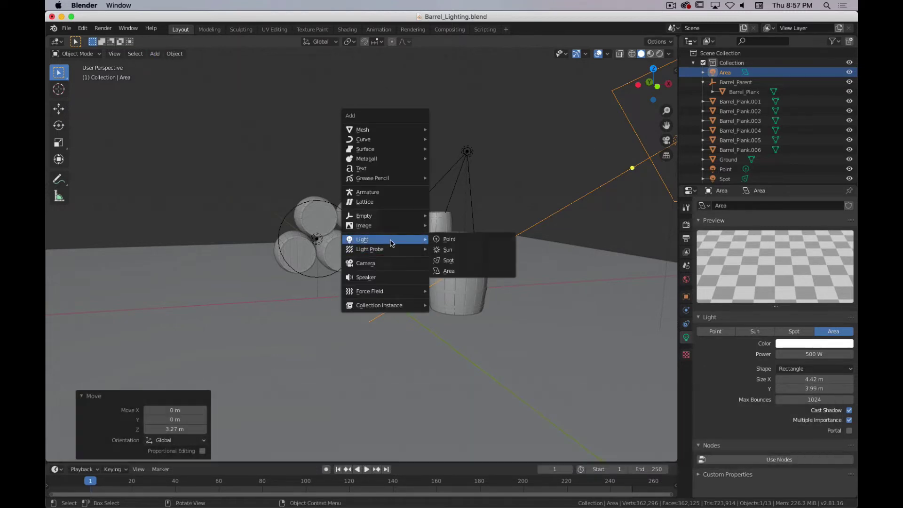
pyautogui.click(390, 267)
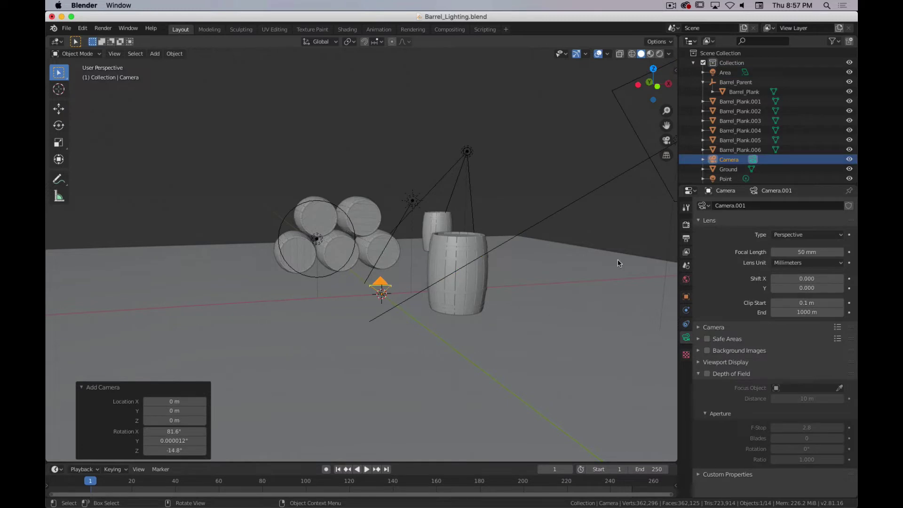
# Step: Move the new camera about 1.27 m along X, -0.856 m along Y and 2.66 m along Z
pyautogui.moveTo(400, 297); pyautogui.dragTo(416, 245, button='middle')
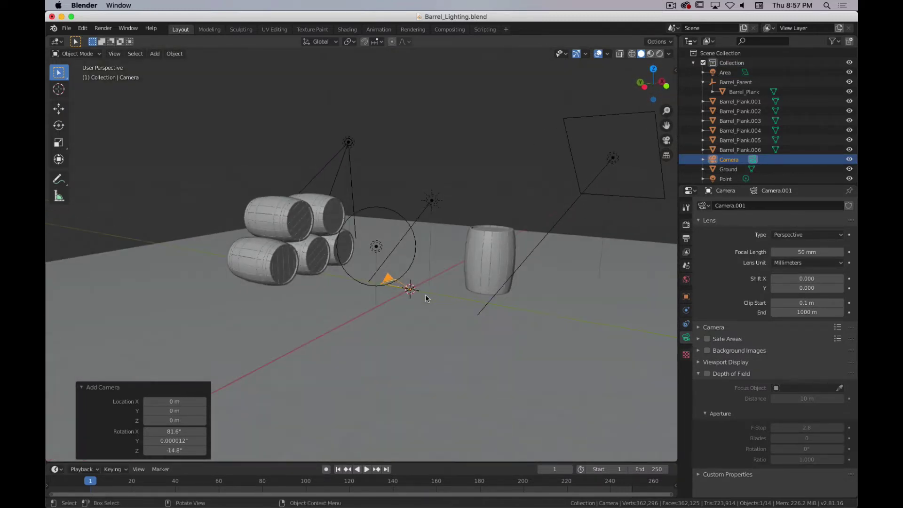
pyautogui.press('g')
pyautogui.click(441, 204)
pyautogui.moveTo(475, 203); pyautogui.dragTo(315, 283, button='middle')
pyautogui.scroll(5, 273, 283)
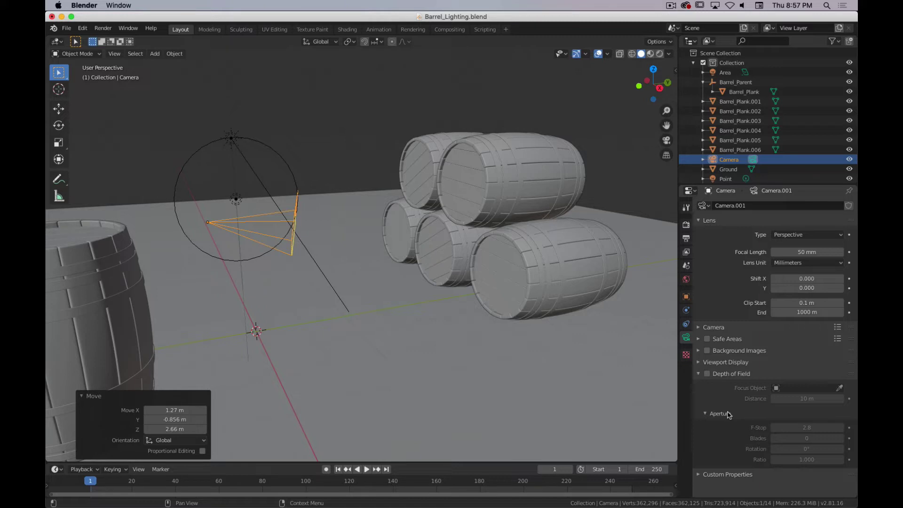
# Step: Look through the camera to check its framing of the barrels, then return to a free perspective view
pyautogui.press('0')
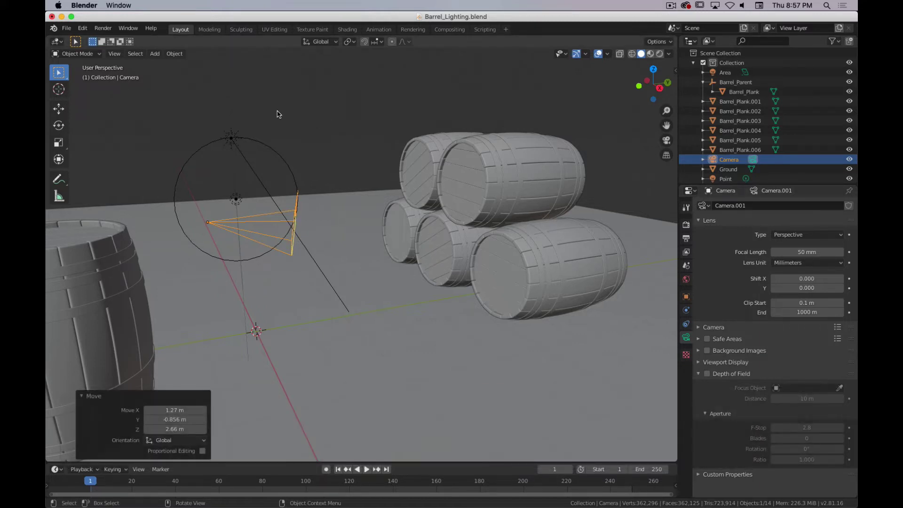
pyautogui.press('KP_0')
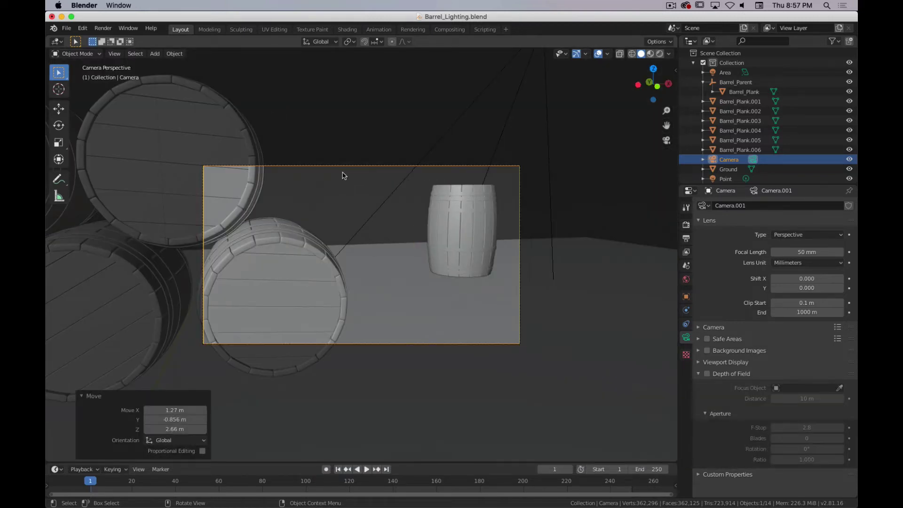
pyautogui.moveTo(424, 243); pyautogui.dragTo(337, 248, button='middle')
pyautogui.scroll(-7, 336, 247)
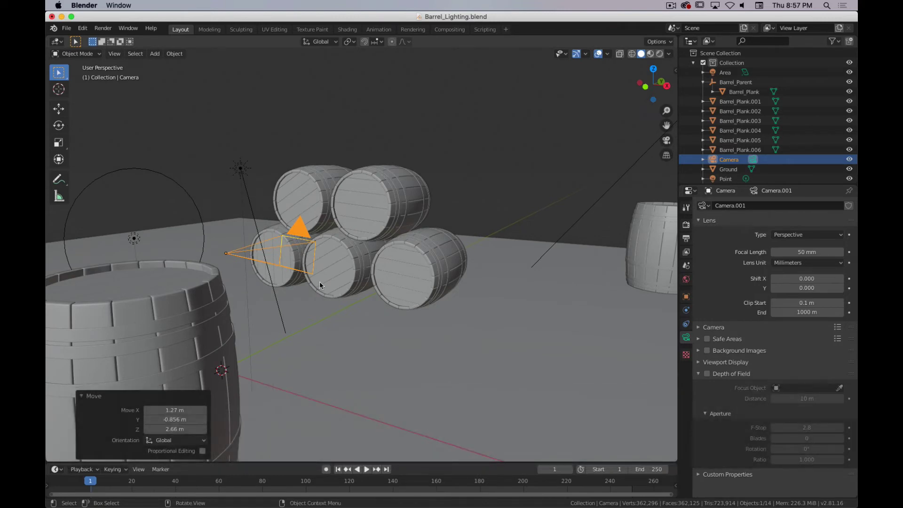
# Step: Add a second camera at the world origin and move it about -3.53 m along X, 0.0875 m along Y and 3.26 m along Z
pyautogui.keyDown('shift'); pyautogui.moveTo(320, 281); pyautogui.dragTo(414, 261, button='middle'); pyautogui.keyUp('shift')
pyautogui.hotkey('shift', 'a')
pyautogui.click(405, 281)
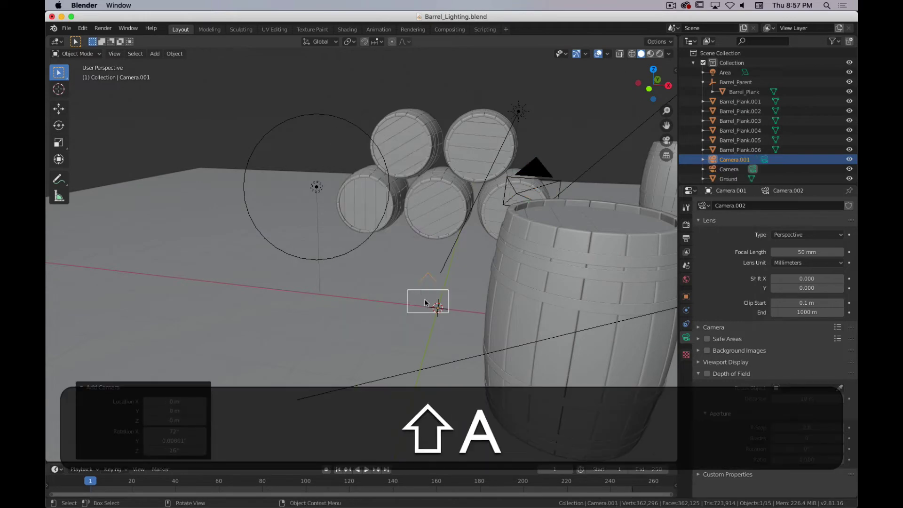
pyautogui.press('g')
pyautogui.click(277, 155)
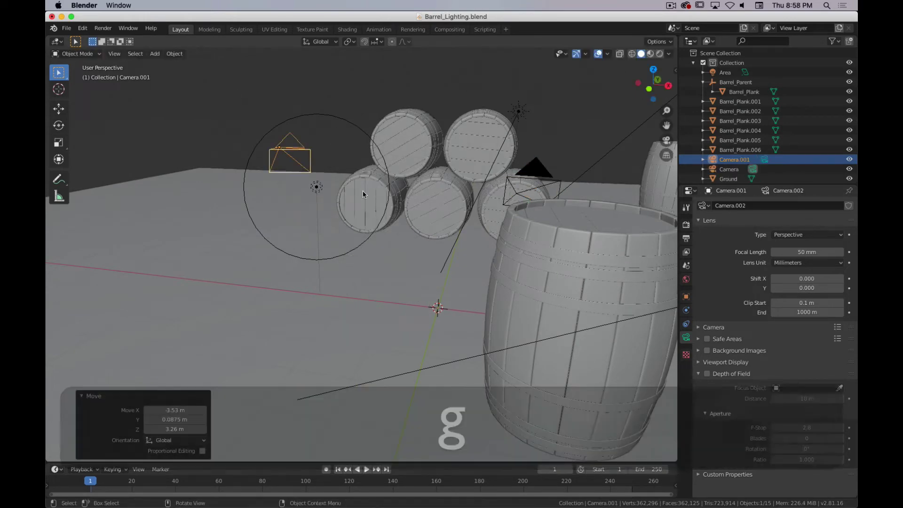
# Step: Look through the active camera to check which of the two cameras supplies the camera view
pyautogui.moveTo(277, 155); pyautogui.dragTo(554, 246, button='middle')
pyautogui.press('0')
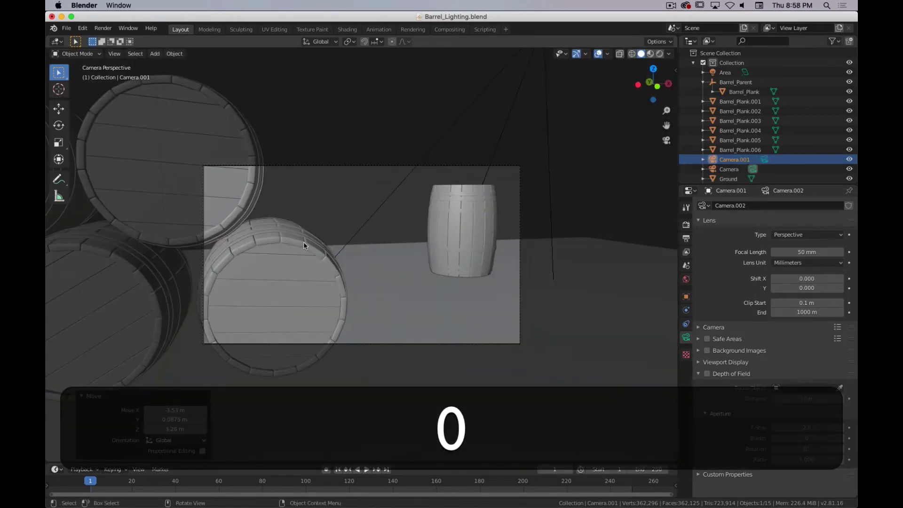
pyautogui.moveTo(303, 242); pyautogui.dragTo(234, 232, button='middle')
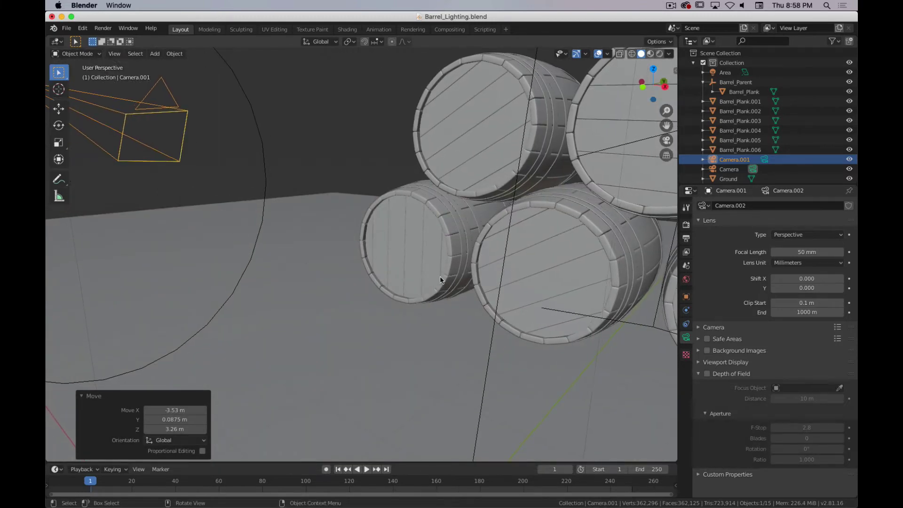
pyautogui.scroll(-8, 453, 283)
pyautogui.moveTo(338, 274); pyautogui.dragTo(373, 283, button='middle')
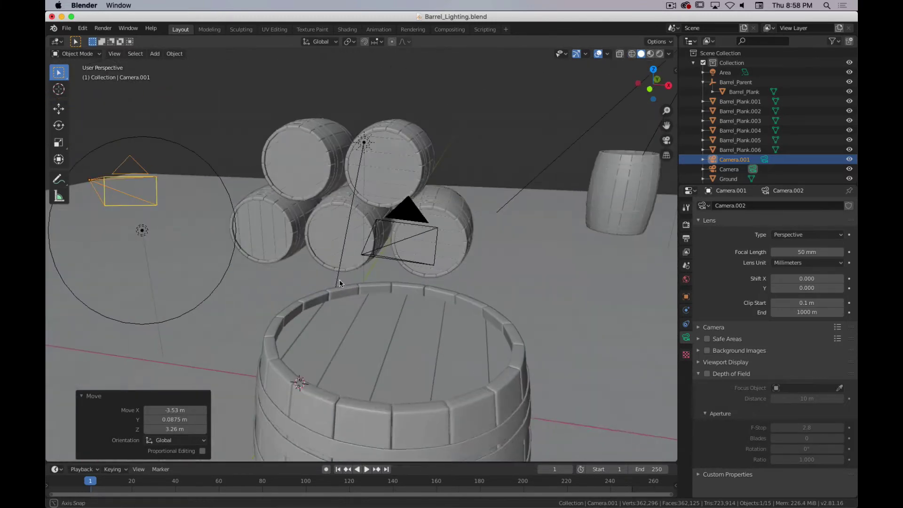
pyautogui.keyDown('shift'); pyautogui.moveTo(311, 256); pyautogui.dragTo(431, 257, button='middle'); pyautogui.keyUp('shift')
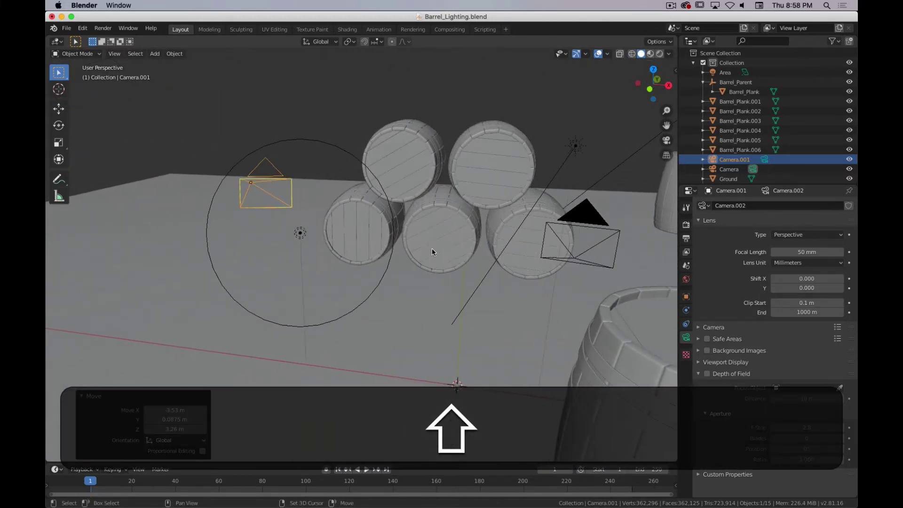
# Step: Set the selected second camera as the scene's active camera and look through it
pyautogui.click(174, 53)
pyautogui.click(115, 53)
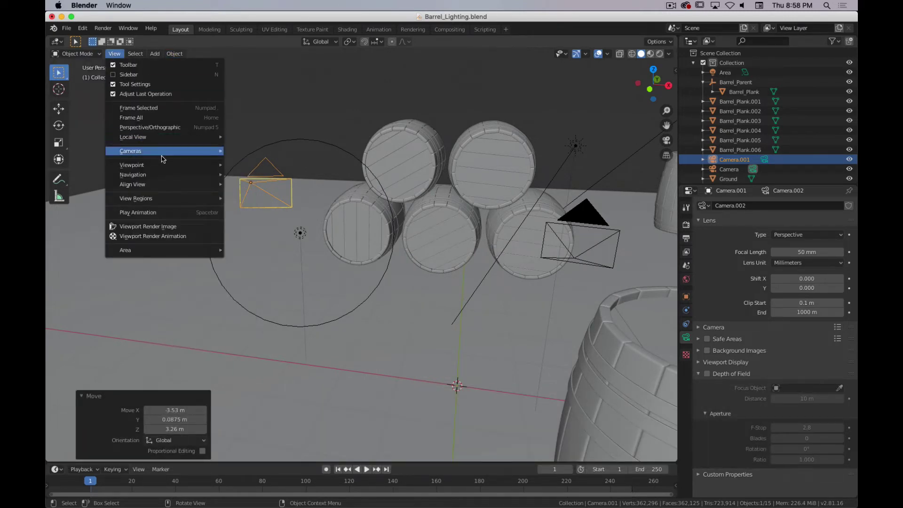
pyautogui.moveTo(161, 153)
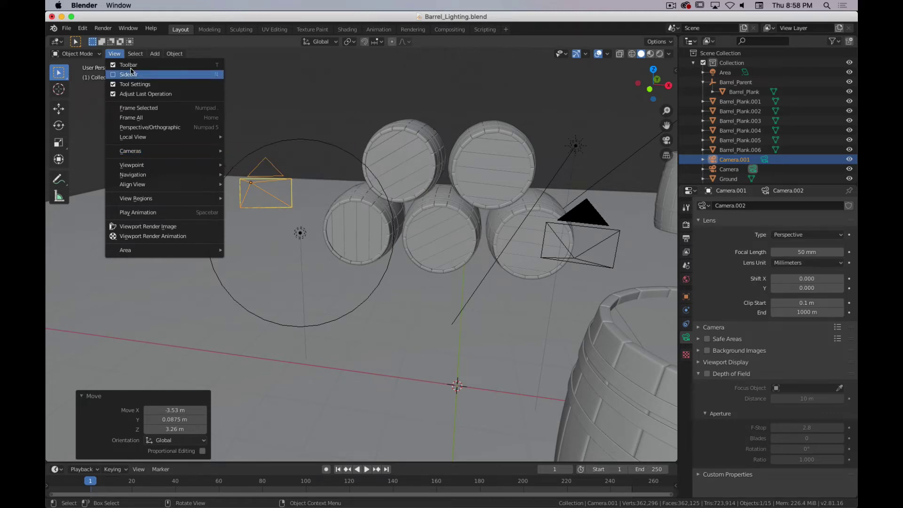
pyautogui.click(296, 153)
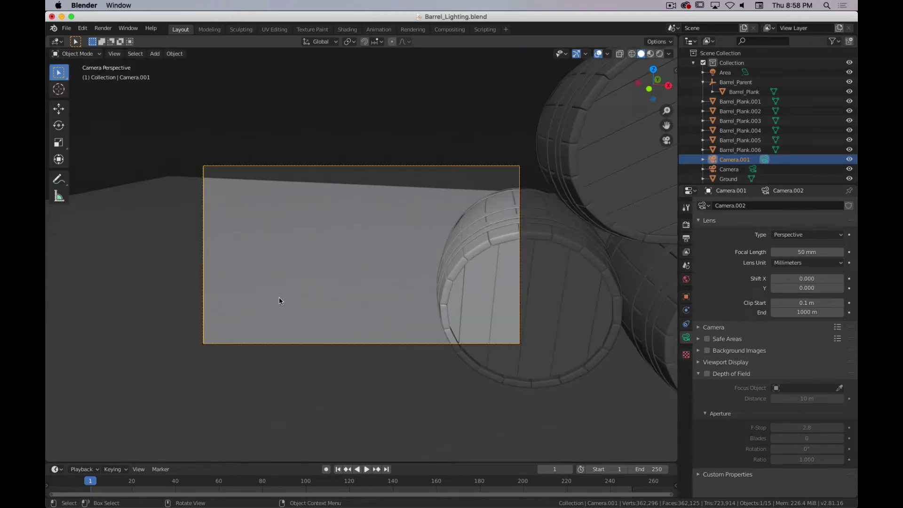
pyautogui.moveTo(298, 272); pyautogui.dragTo(370, 284, button='middle')
pyautogui.scroll(-8, 372, 286)
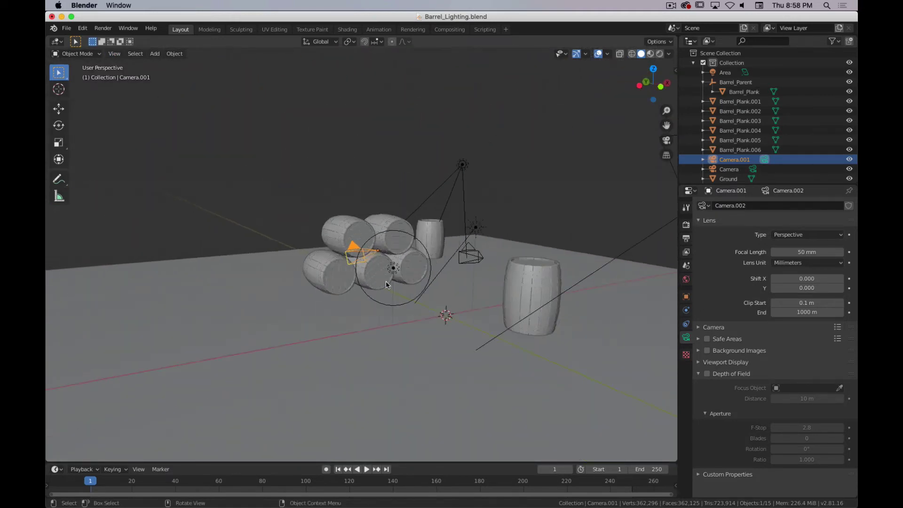
# Step: Delete the second camera
pyautogui.scroll(3, 388, 283)
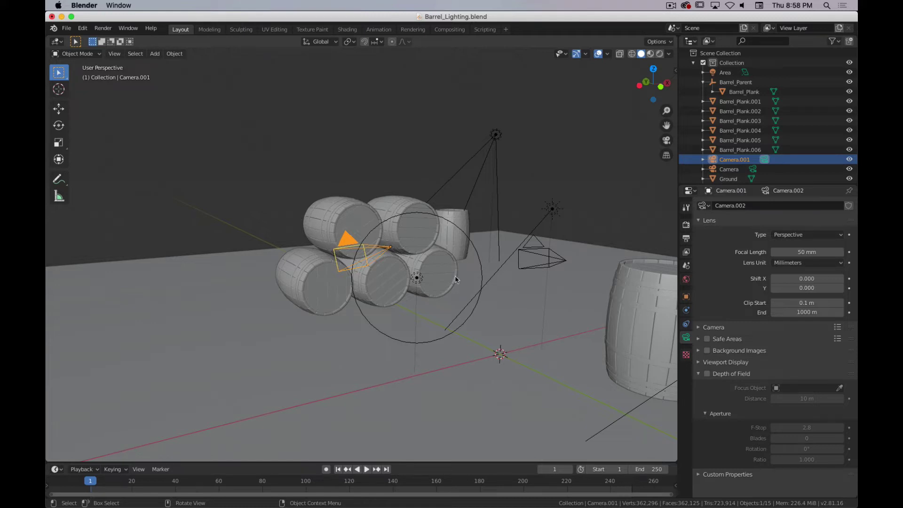
pyautogui.press('x')
pyautogui.click(406, 213)
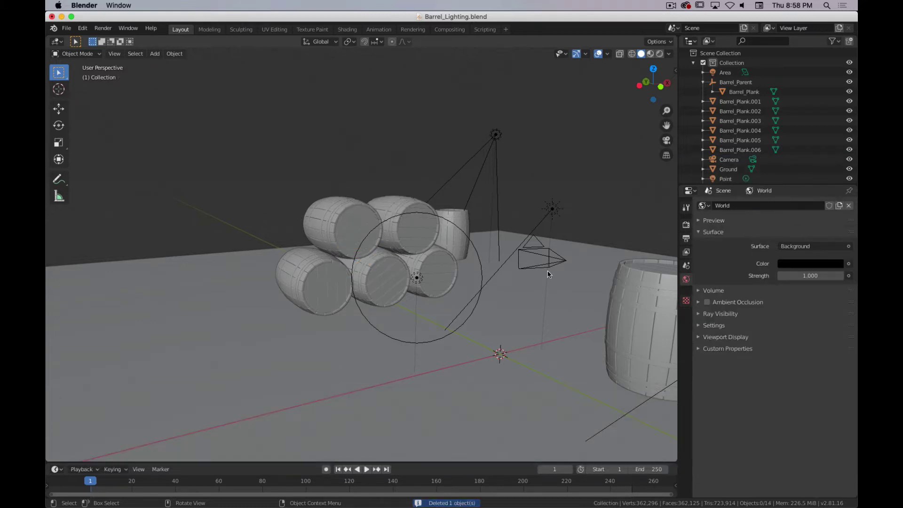
# Step: Select the remaining camera, make it the scene's active camera and look through it
pyautogui.click(540, 258)
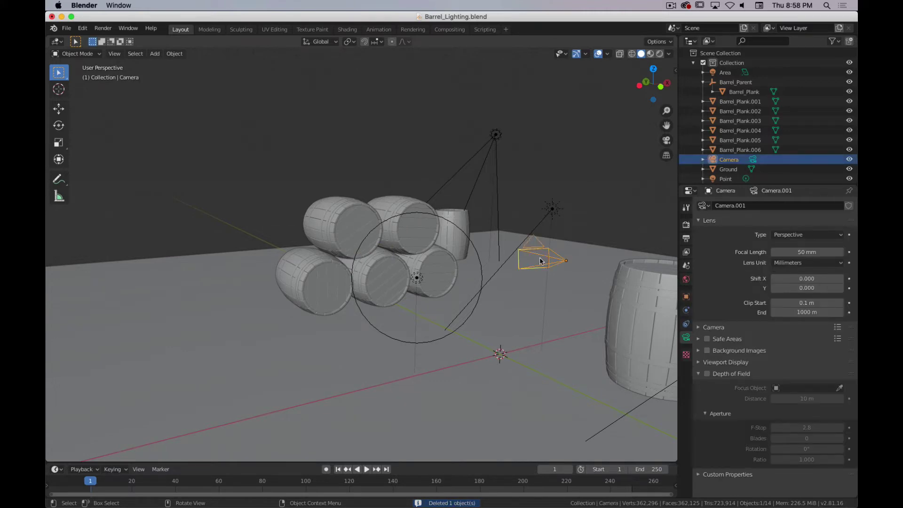
pyautogui.press('KP_0')
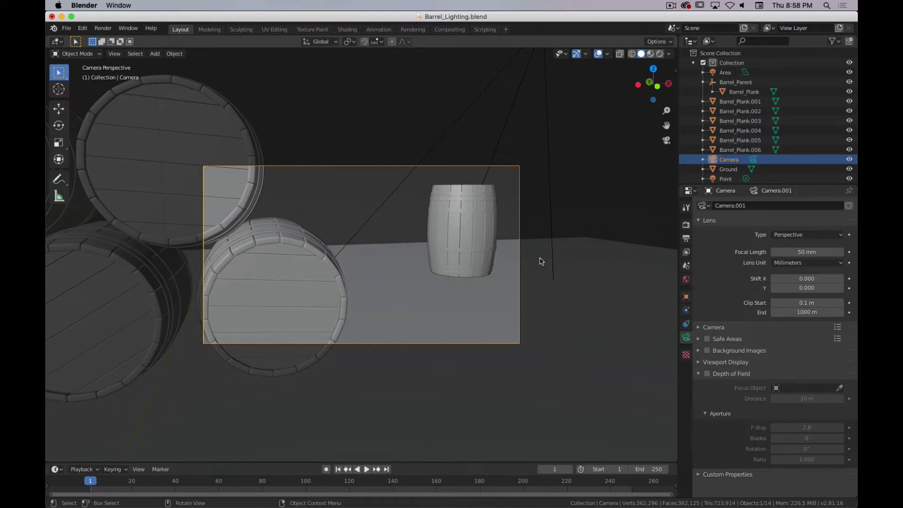
pyautogui.press('super+period')
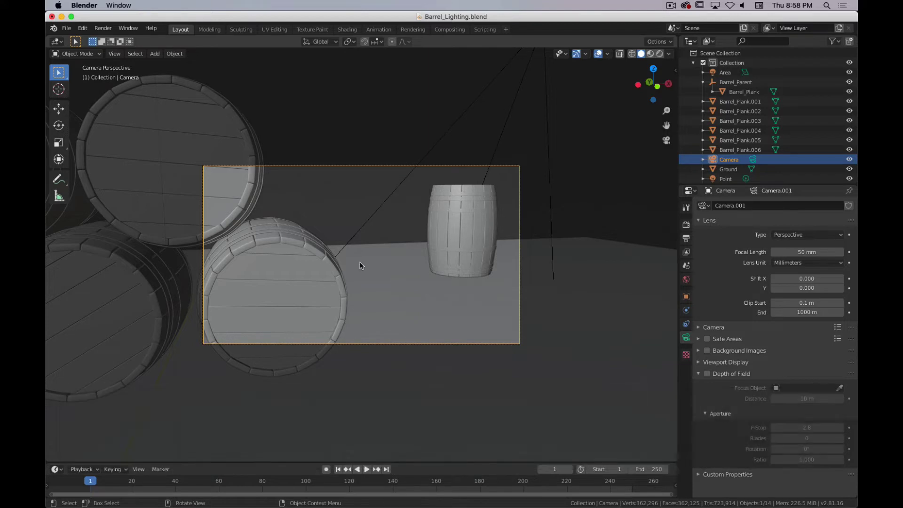
# Step: Toggle repeatedly between the camera view and the free perspective view
pyautogui.click(667, 141)
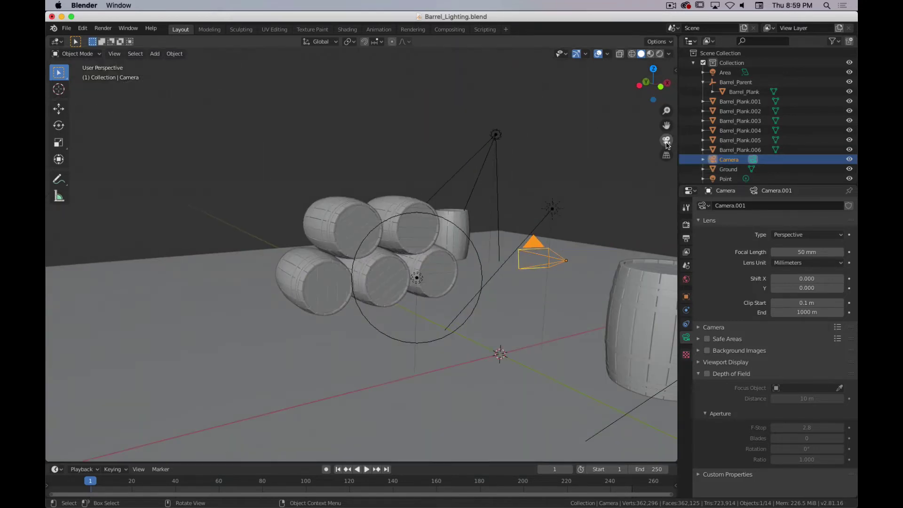
pyautogui.click(667, 143)
pyautogui.click(668, 142)
pyautogui.click(667, 143)
pyautogui.click(667, 142)
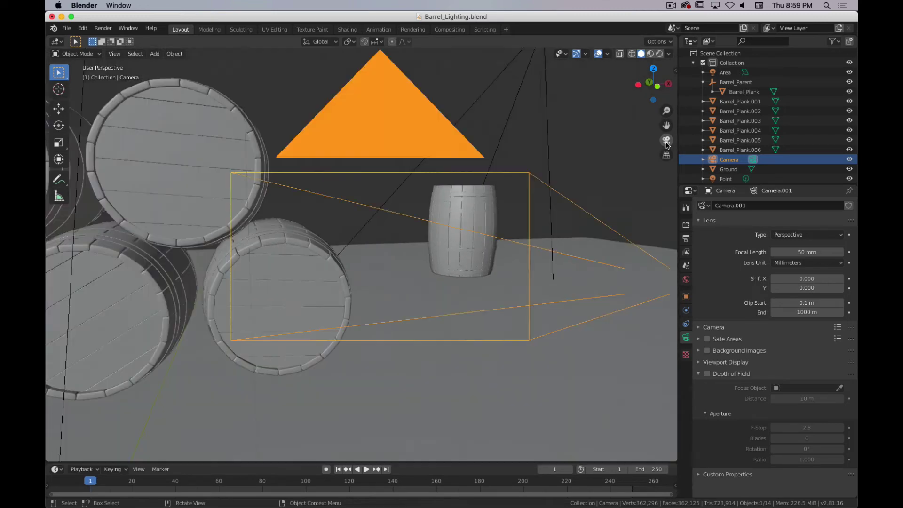
# Step: Set the viewpoint to the active camera after closing the view pie without choosing anything
pyautogui.press('`')
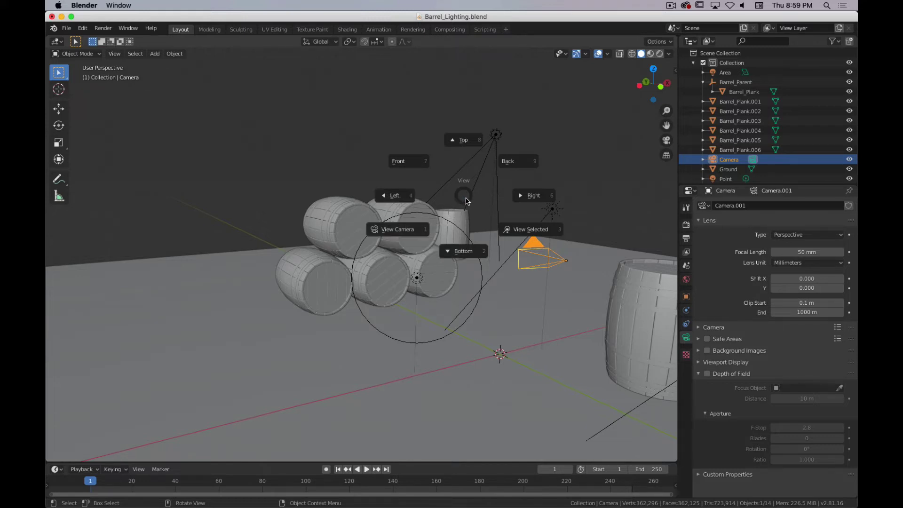
pyautogui.press('Escape')
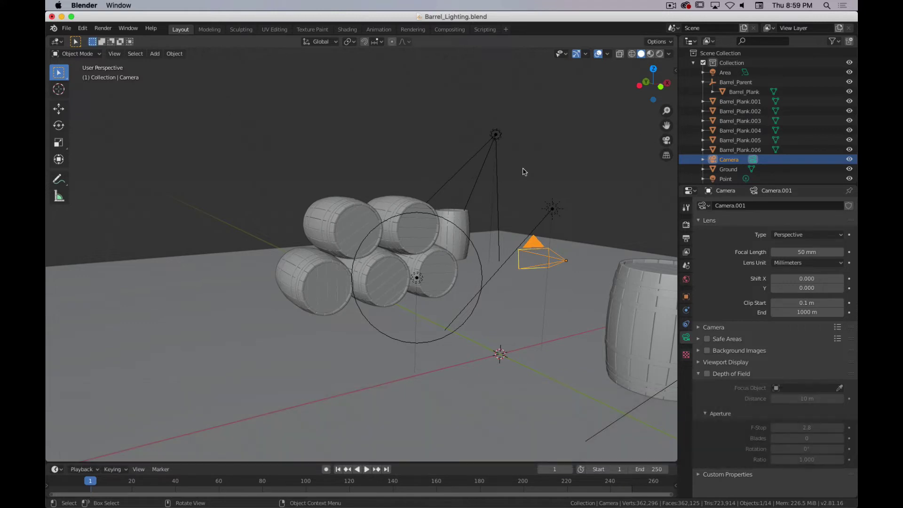
pyautogui.click(113, 54)
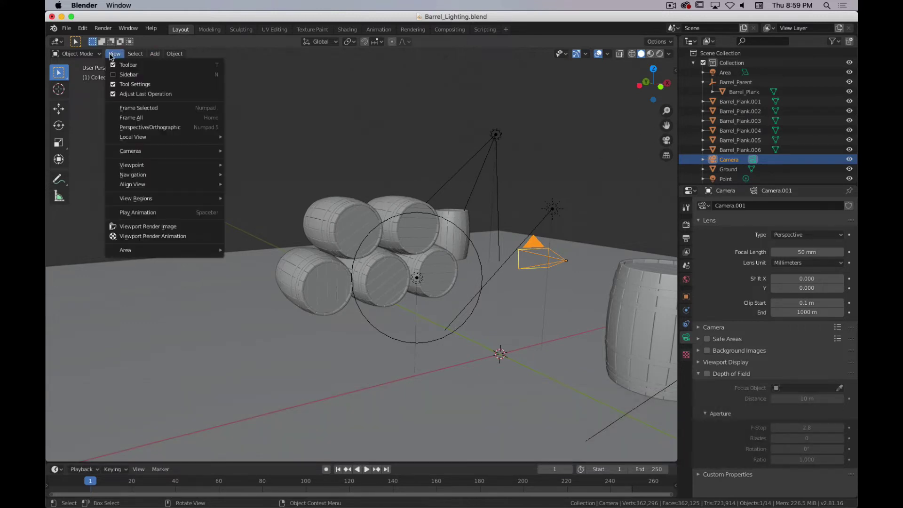
pyautogui.moveTo(173, 170)
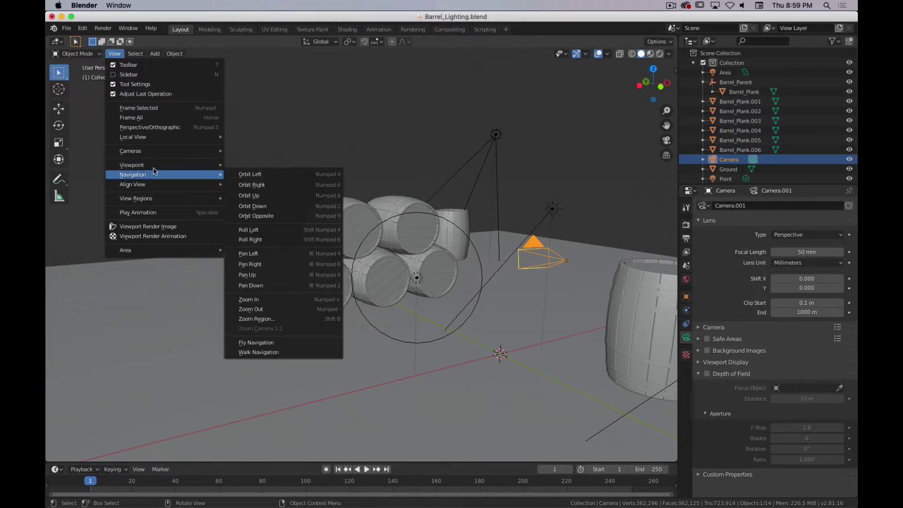
pyautogui.click(260, 165)
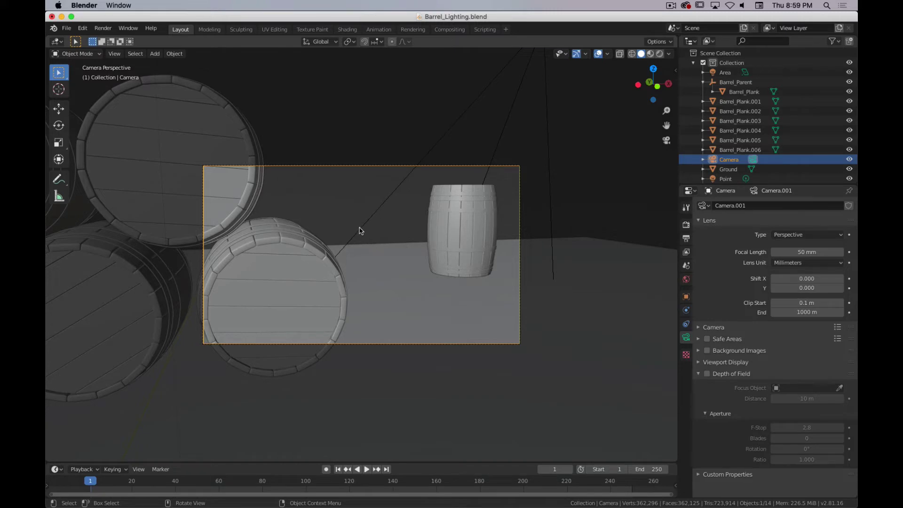
# Step: In the top view, move the camera back from the barrels by about -0.75 m in X and -5.55 m in Y
pyautogui.press('KP_0')
pyautogui.moveTo(381, 276); pyautogui.dragTo(323, 315, button='middle')
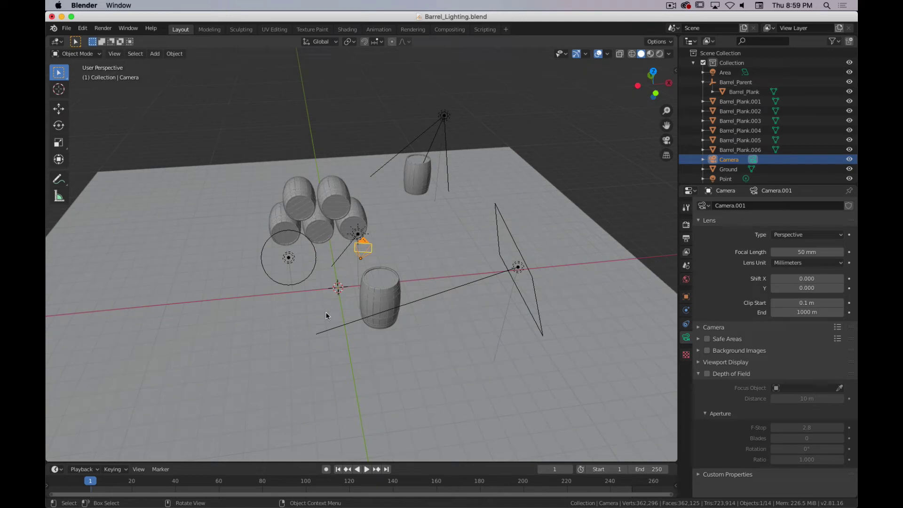
pyautogui.press('KP_7')
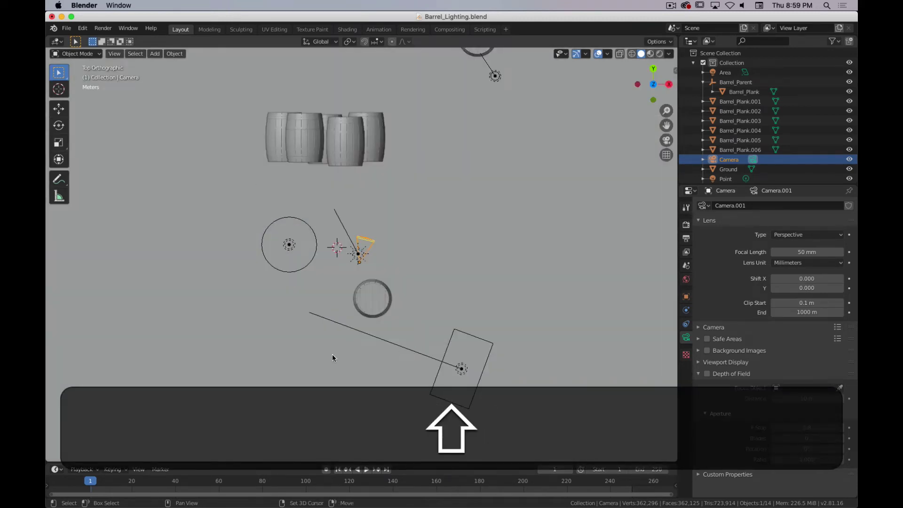
pyautogui.keyDown('shift'); pyautogui.moveTo(333, 356); pyautogui.dragTo(349, 269, button='middle'); pyautogui.keyUp('shift')
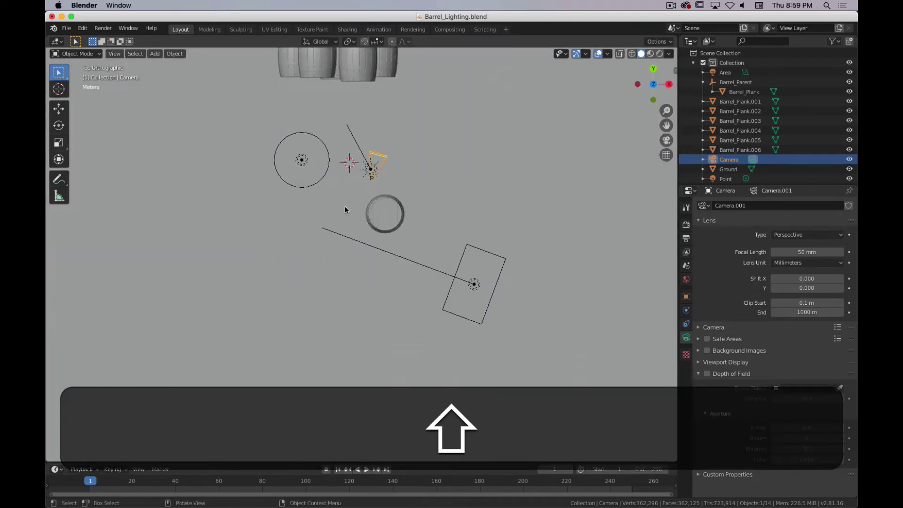
pyautogui.press('g')
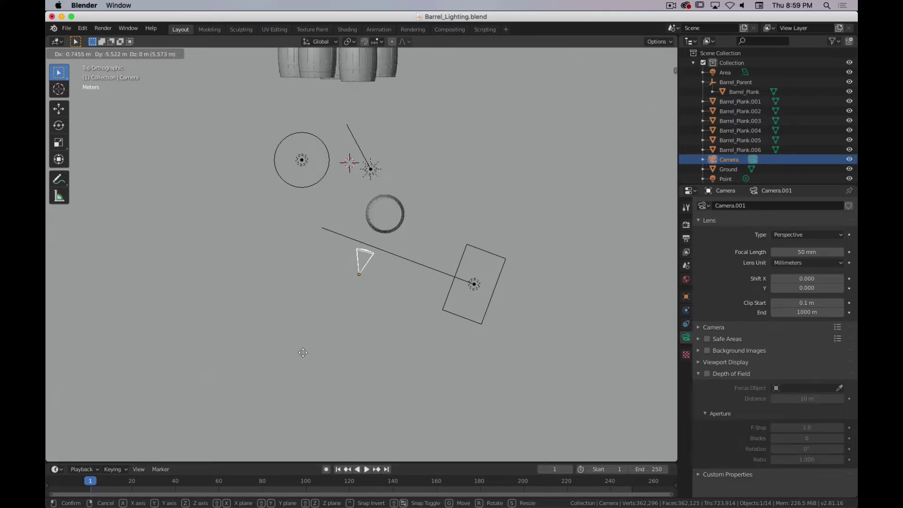
pyautogui.click(303, 353)
# Step: Rotate the camera by -30° in the top view and move it 1.27 m in X and -1.35 m in Y
pyautogui.press('r')
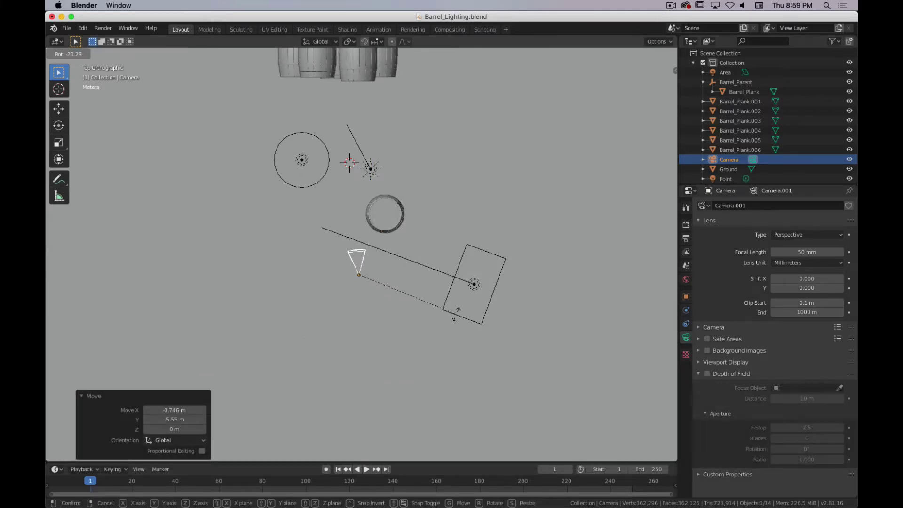
pyautogui.click(369, 305)
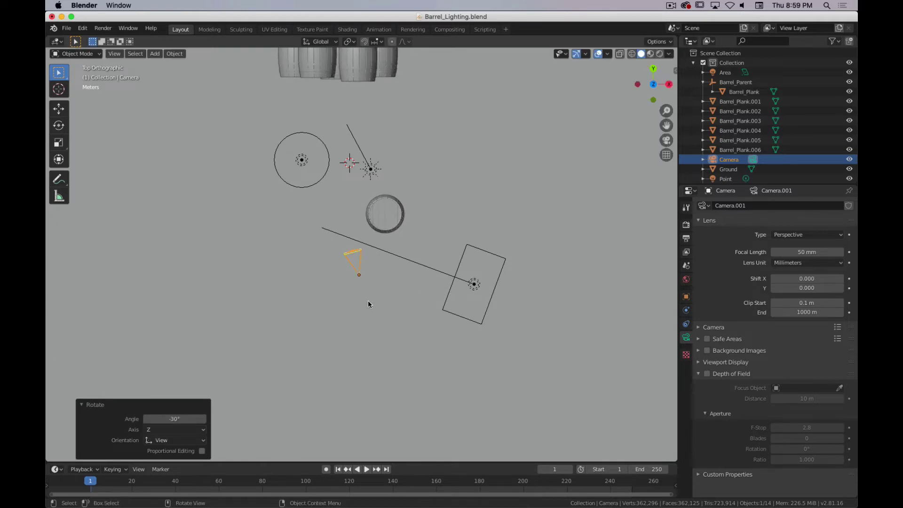
pyautogui.press('g')
pyautogui.click(382, 325)
# Step: Switch the viewport to Quad View and show the camera's view in the perspective quadrant
pyautogui.moveTo(363, 338); pyautogui.dragTo(405, 221, button='middle')
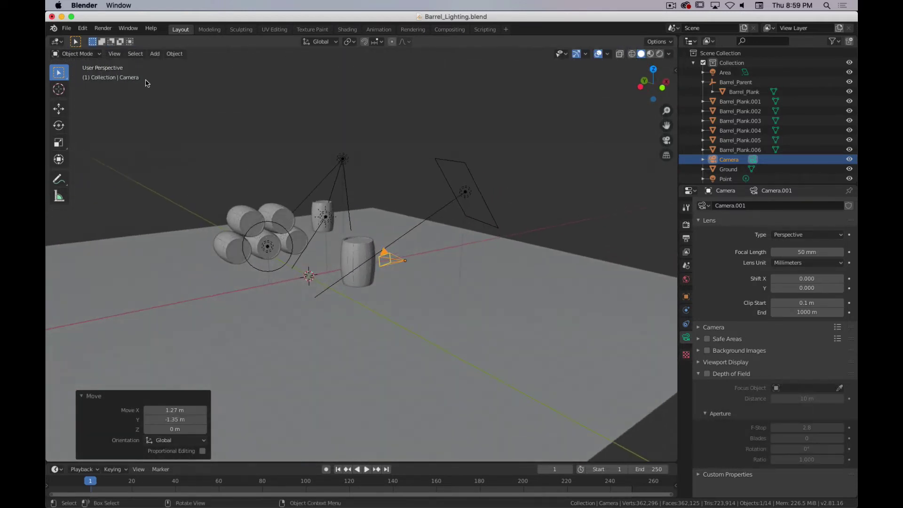
pyautogui.click(122, 56)
pyautogui.moveTo(152, 251)
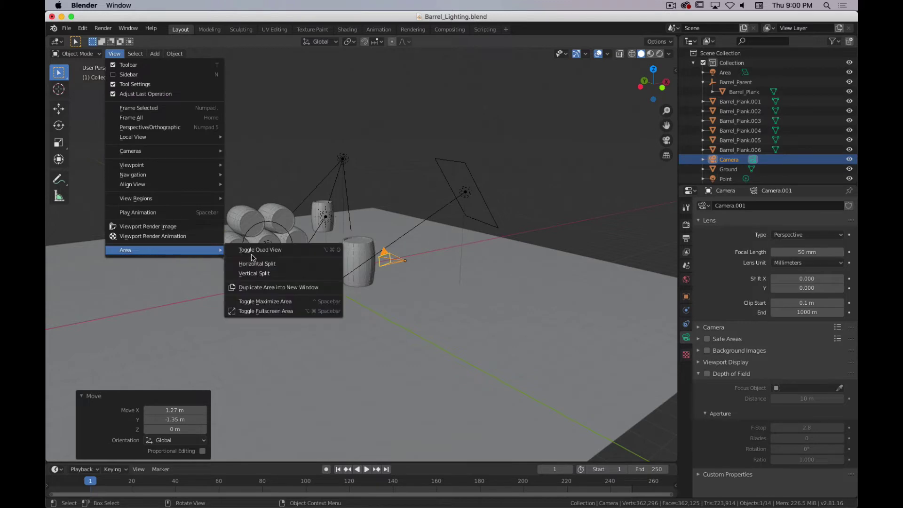
pyautogui.click(267, 250)
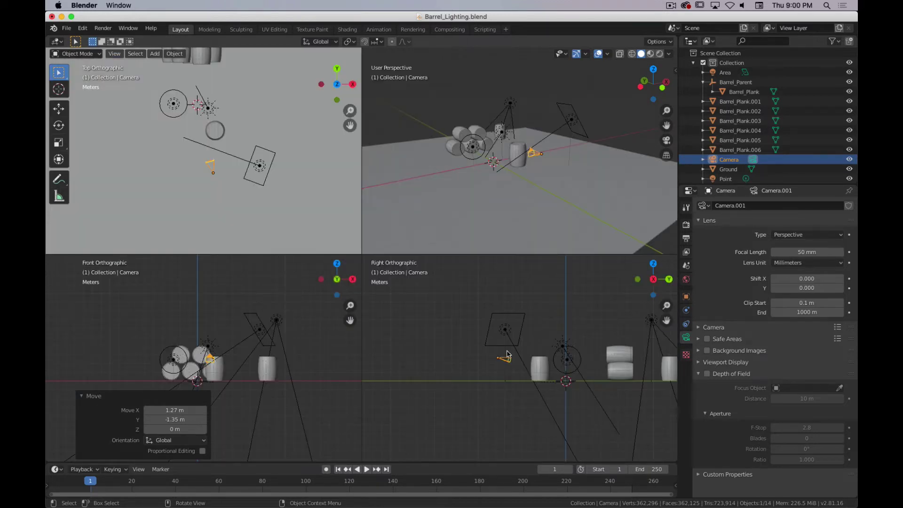
pyautogui.scroll(3, 507, 354)
pyautogui.keyDown('shift'); pyautogui.moveTo(507, 353); pyautogui.dragTo(452, 336, button='middle'); pyautogui.keyUp('shift')
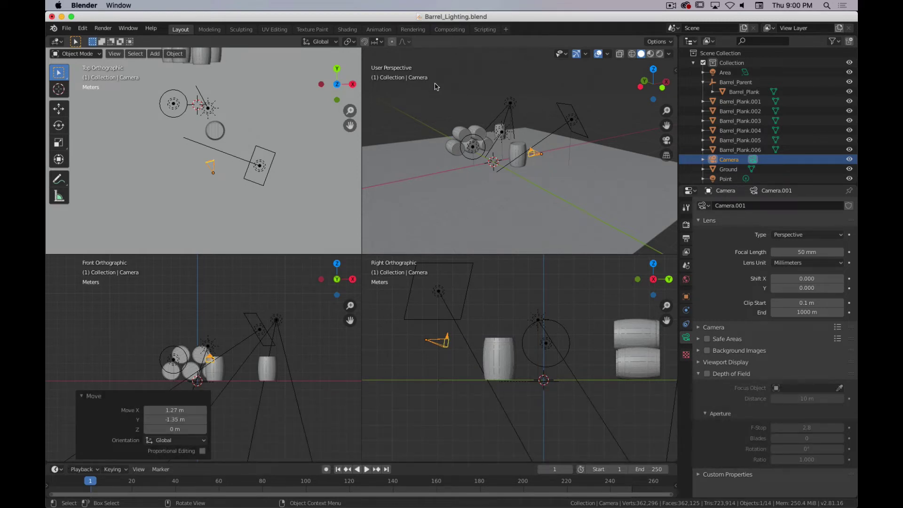
pyautogui.press('KP_0')
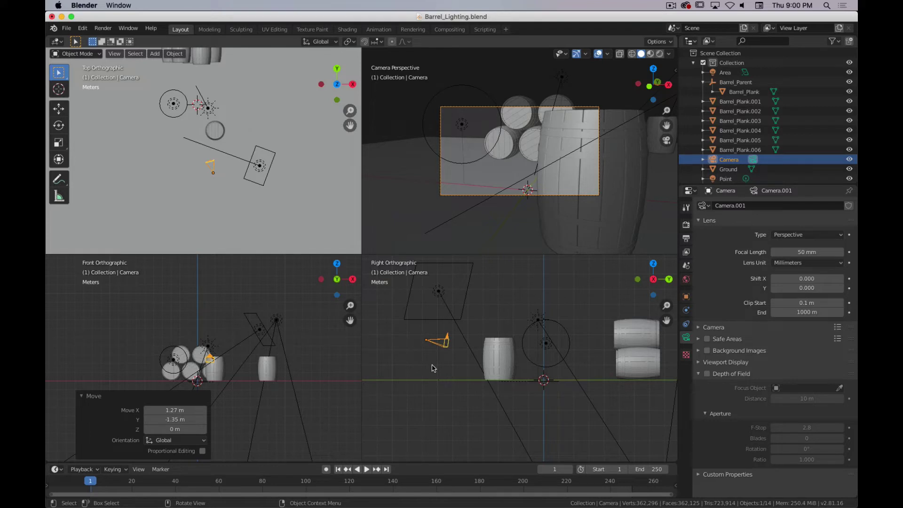
# Step: Raise the camera about 1.05 m, shift it 0.221 m in X, and move it 0.221 m in X and -0.607 m in Y
pyautogui.press('g')
pyautogui.click(437, 343)
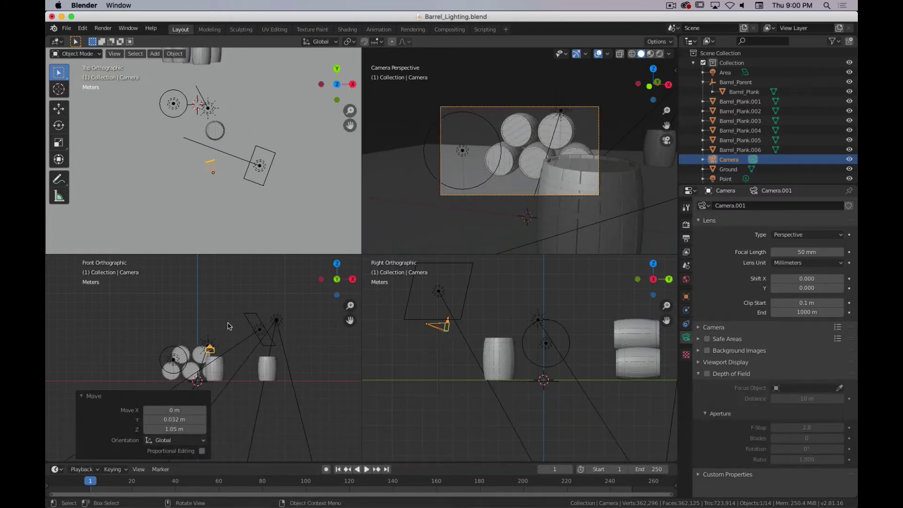
pyautogui.press('g')
pyautogui.click(224, 325)
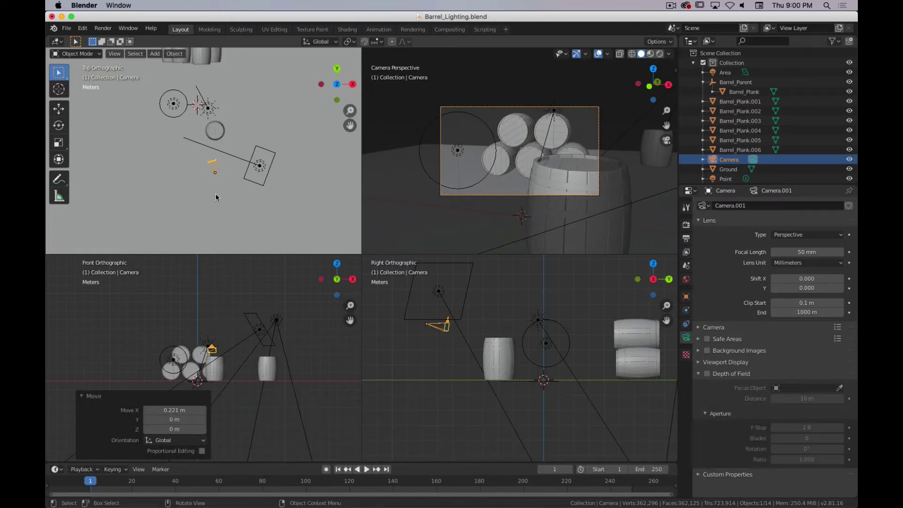
pyautogui.press('g')
pyautogui.click(217, 198)
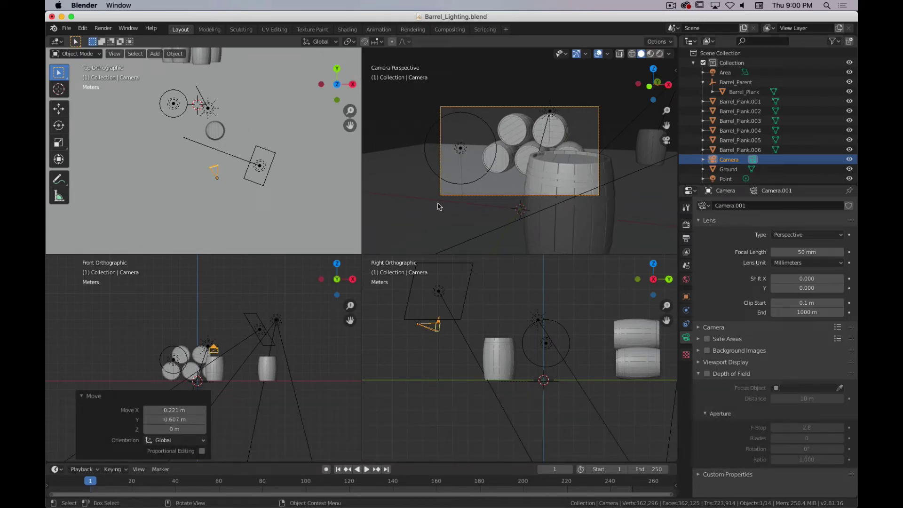
# Step: Turn off Quad View to return to a single 3D viewport
pyautogui.click(113, 54)
pyautogui.moveTo(152, 262)
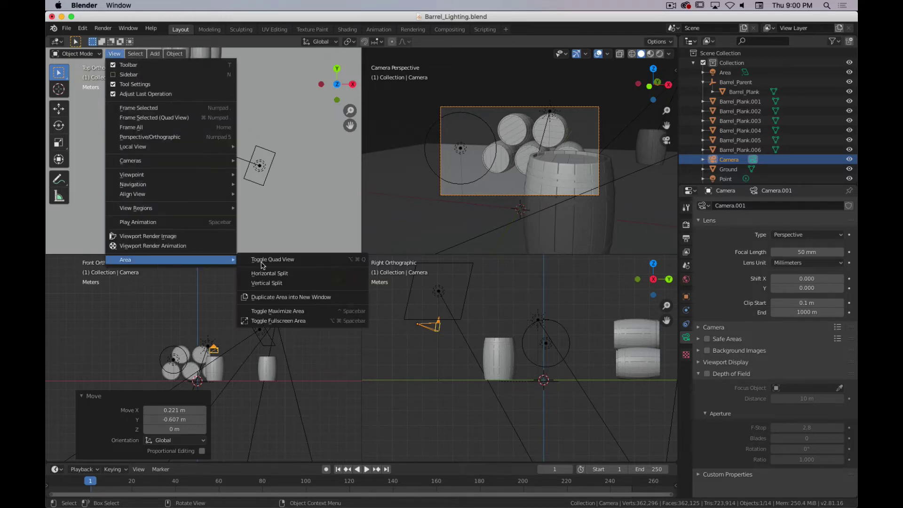
pyautogui.click(262, 261)
# Step: Compose the free perspective view with the stacked barrels beside the upright barrel in the foreground
pyautogui.moveTo(343, 299); pyautogui.dragTo(371, 302, button='middle')
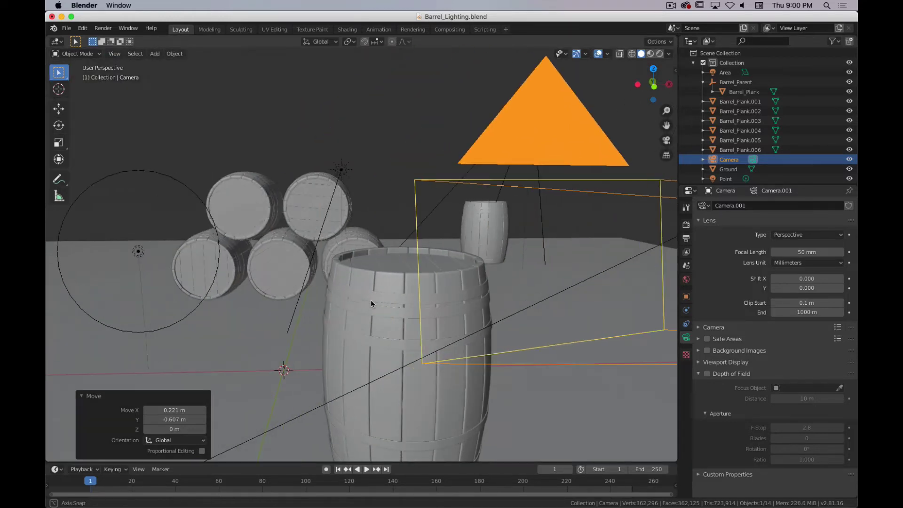
pyautogui.scroll(-4, 370, 311)
pyautogui.scroll(3, 370, 312)
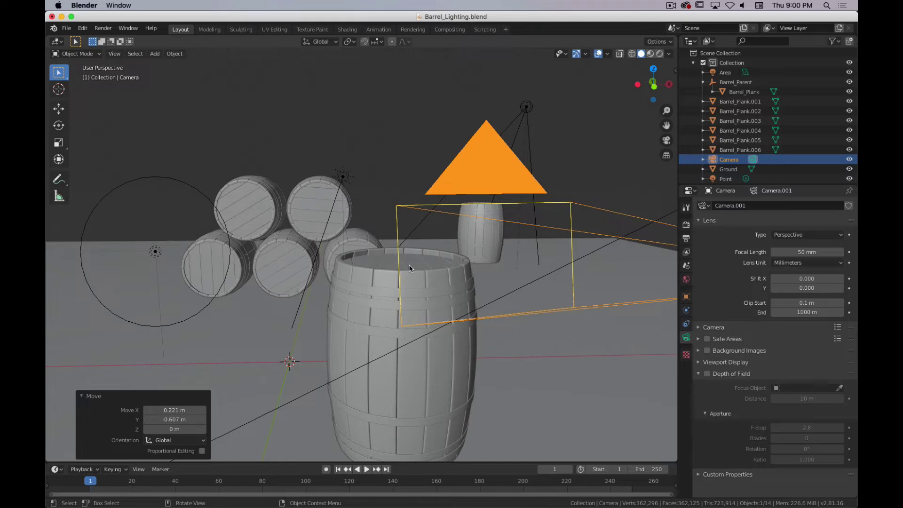
pyautogui.moveTo(382, 267); pyautogui.dragTo(510, 193, button='middle')
pyautogui.scroll(-3, 424, 224)
pyautogui.moveTo(326, 236); pyautogui.dragTo(337, 236, button='middle')
pyautogui.moveTo(338, 237)
pyautogui.keyDown('shift'); pyautogui.mouseDown(button='middle')
pyautogui.moveTo(316, 226)
pyautogui.moveTo(444, 240)
pyautogui.moveTo(424, 229)
pyautogui.moveTo(417, 247)
pyautogui.moveTo(348, 249)
pyautogui.mouseUp(button='middle'); pyautogui.keyUp('shift')
pyautogui.scroll(5, 348, 248)
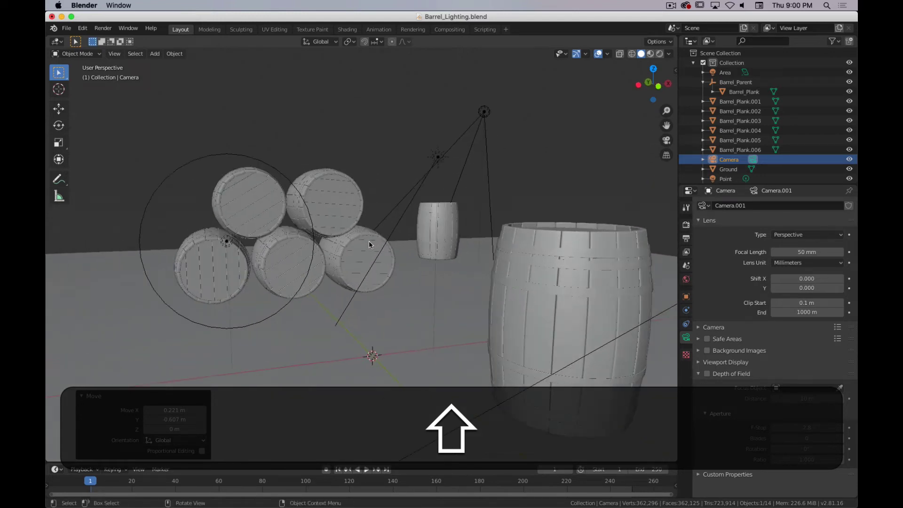
pyautogui.moveTo(399, 262); pyautogui.dragTo(357, 266, button='middle')
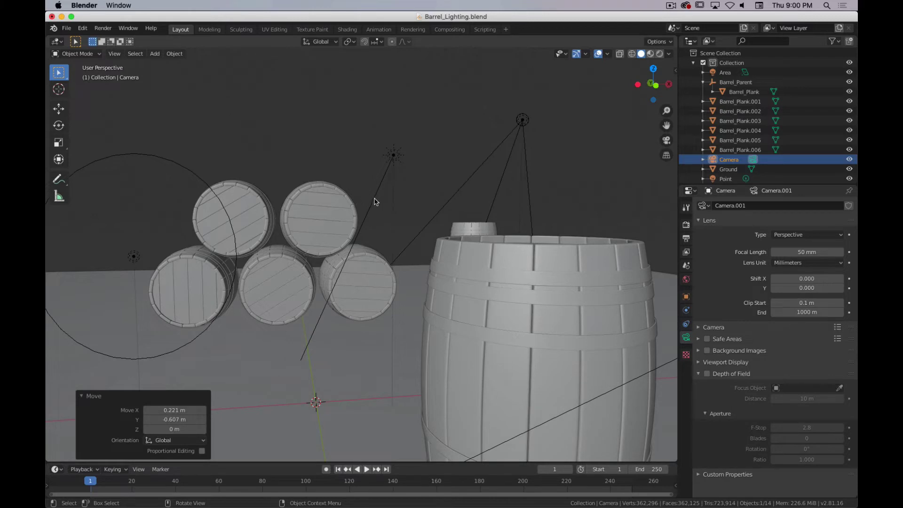
# Step: Align the active camera to the current perspective view of the barrels
pyautogui.click(115, 54)
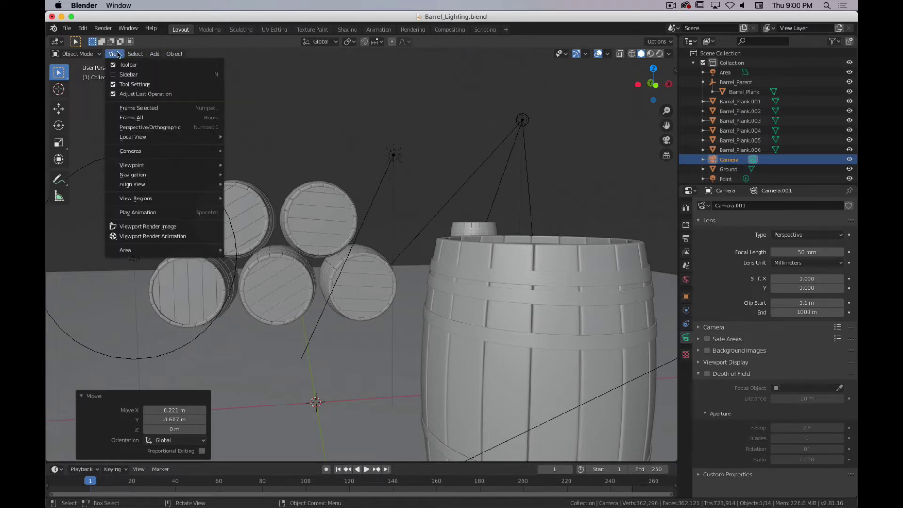
pyautogui.moveTo(177, 188)
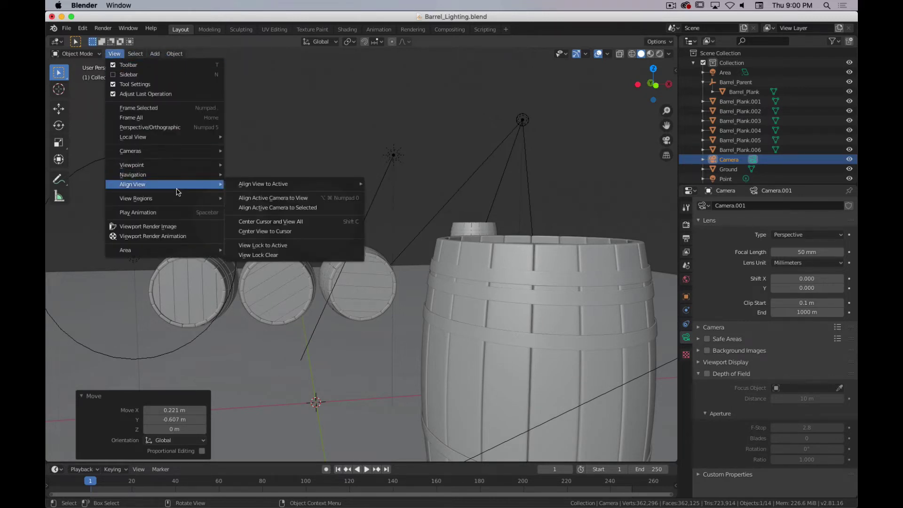
pyautogui.click(114, 53)
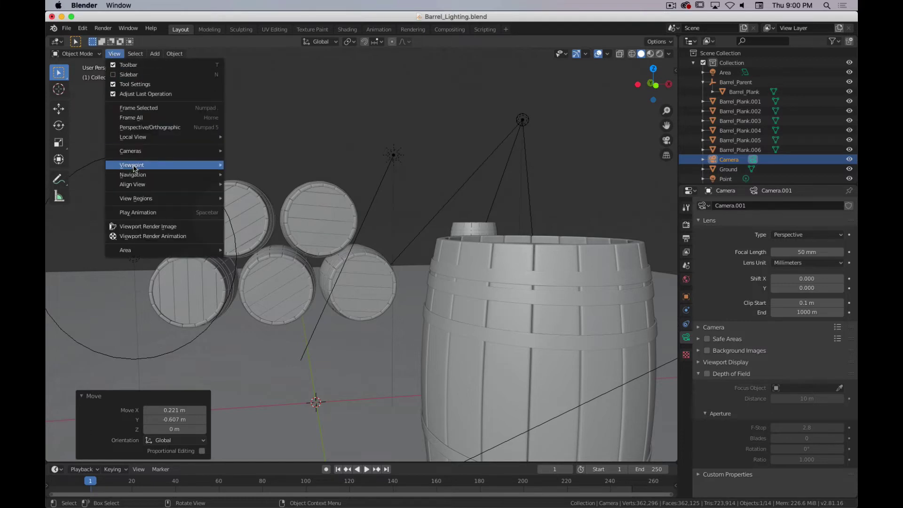
pyautogui.moveTo(147, 183)
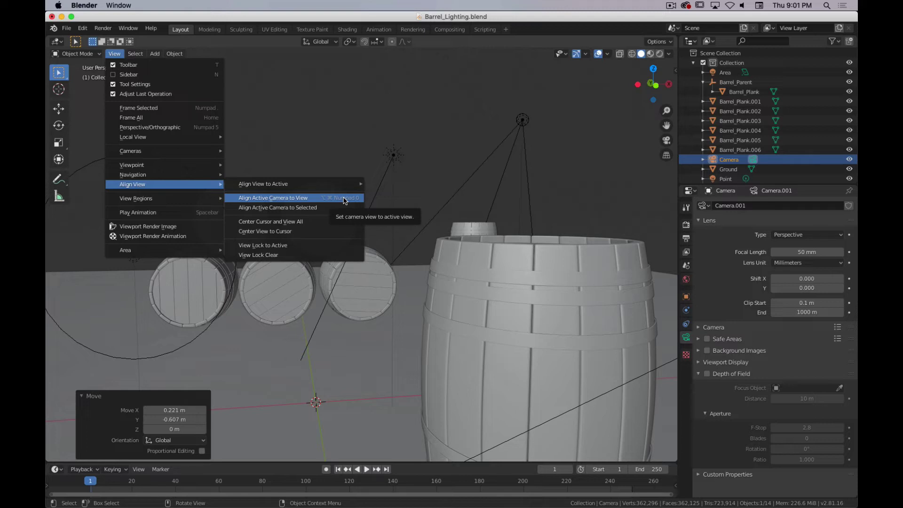
pyautogui.click(111, 53)
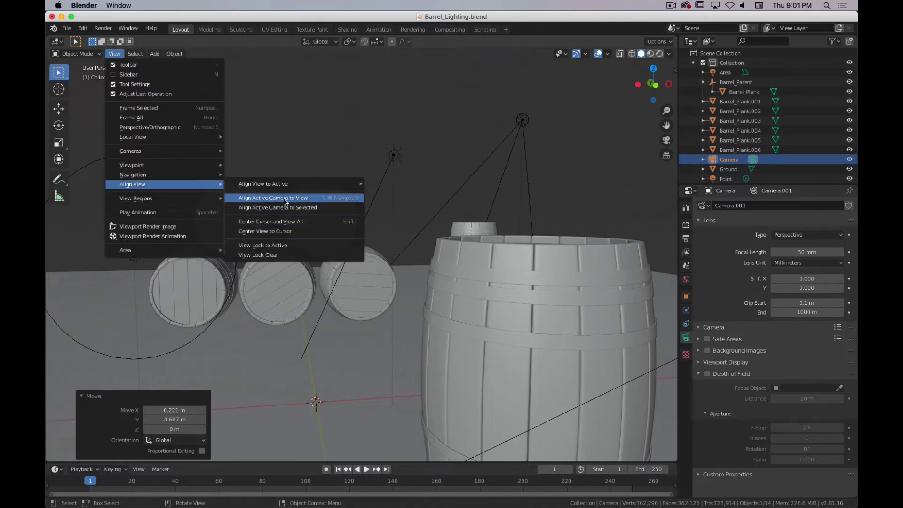
pyautogui.click(285, 203)
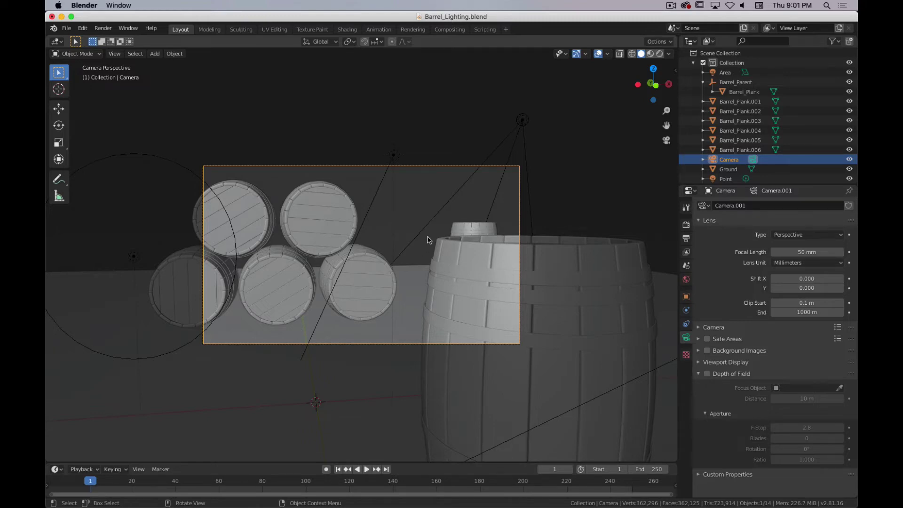
pyautogui.press('g')
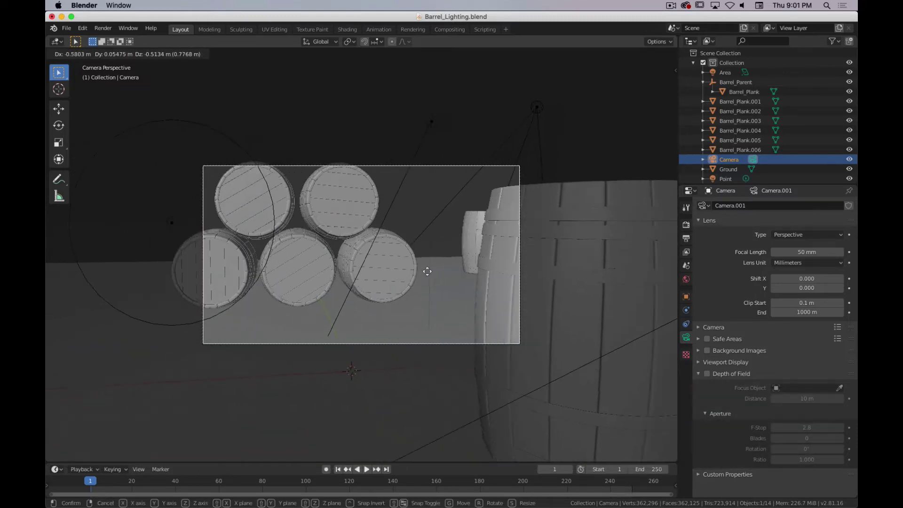
pyautogui.press('x')
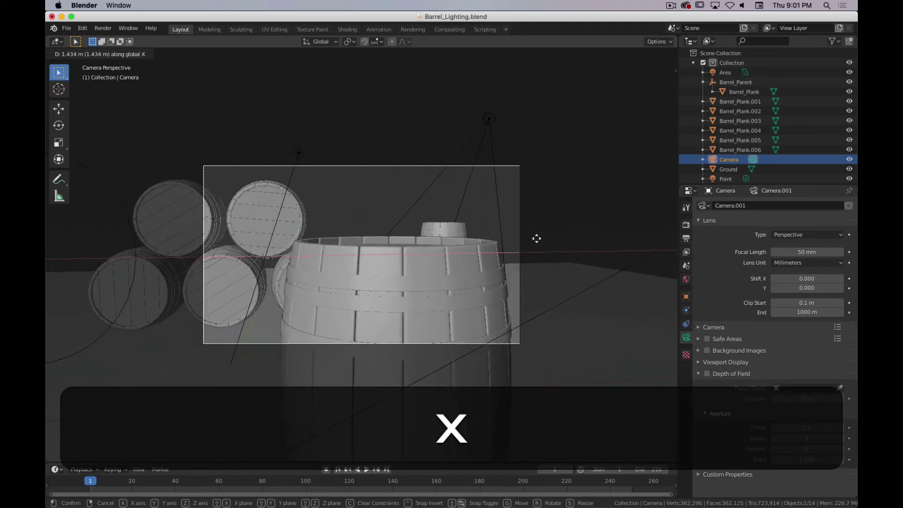
pyautogui.click(412, 324)
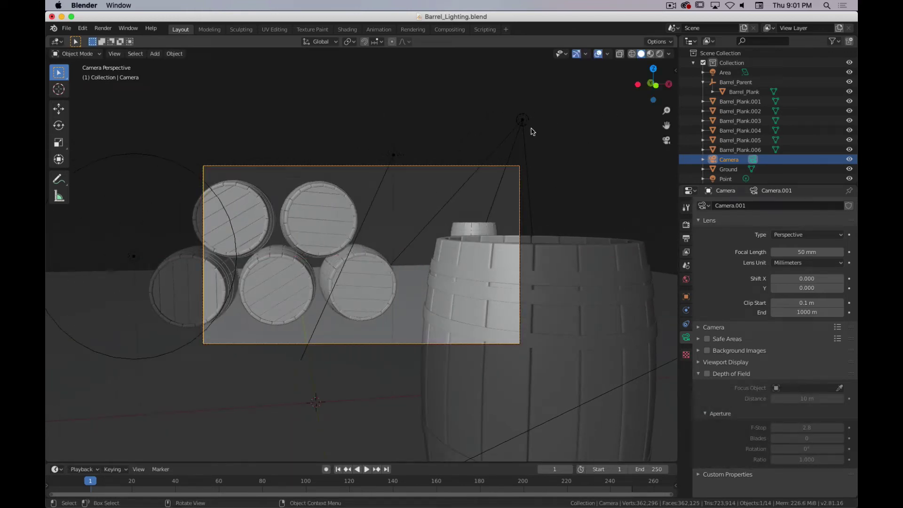
# Step: Show the 3D viewport's sidebar view settings and enable Lock Camera to View
pyautogui.press('n')
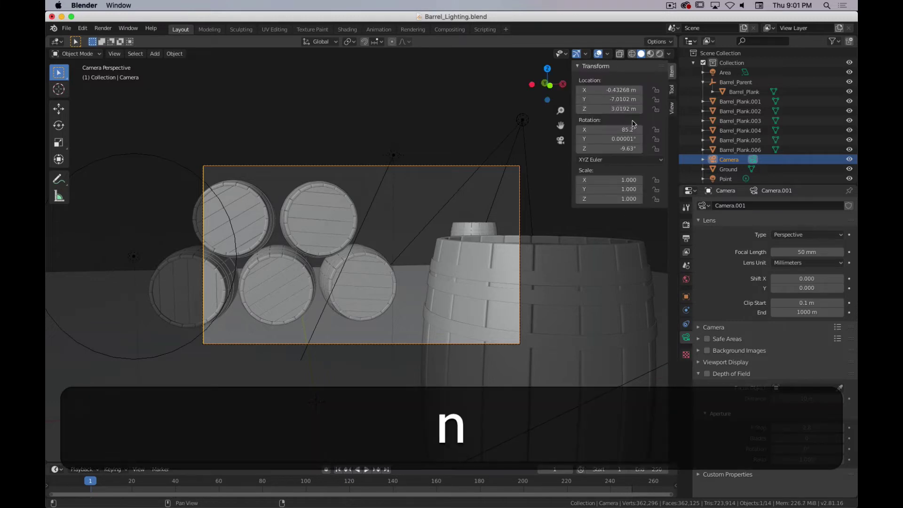
pyautogui.press('n')
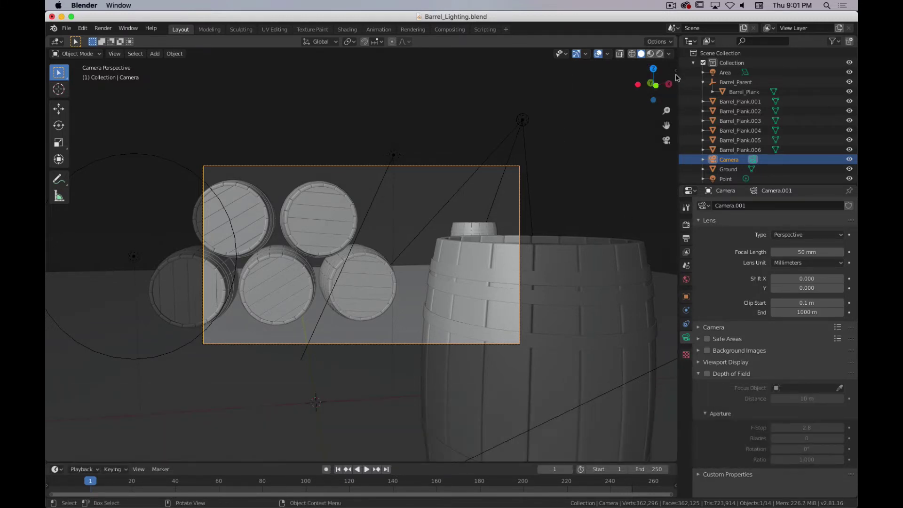
pyautogui.click(676, 73)
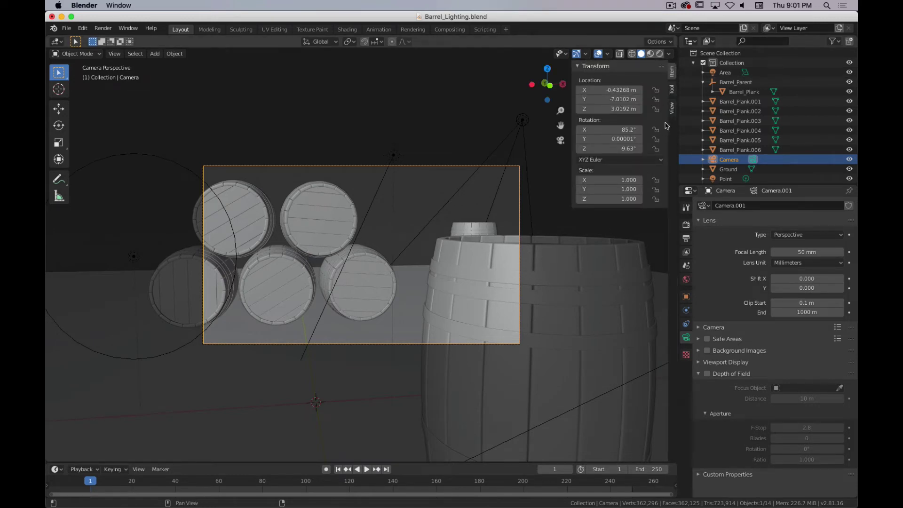
pyautogui.click(672, 110)
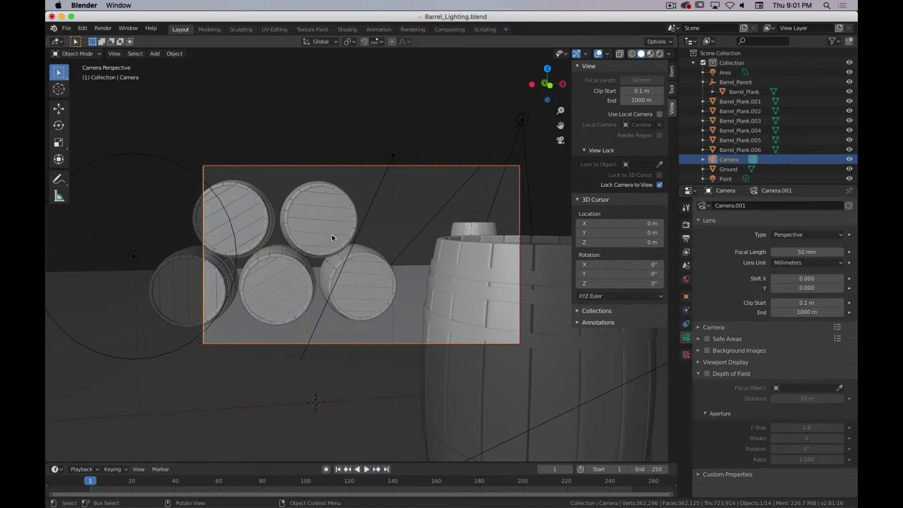
# Step: Reframe the locked camera from a slightly higher angle, keeping the stacked barrels, distant barrel and foreground barrel top in shot
pyautogui.moveTo(359, 242)
pyautogui.mouseDown(button='middle')
pyautogui.moveTo(410, 234)
pyautogui.moveTo(412, 251)
pyautogui.moveTo(355, 255)
pyautogui.moveTo(348, 236)
pyautogui.moveTo(363, 243)
pyautogui.mouseUp(button='middle')
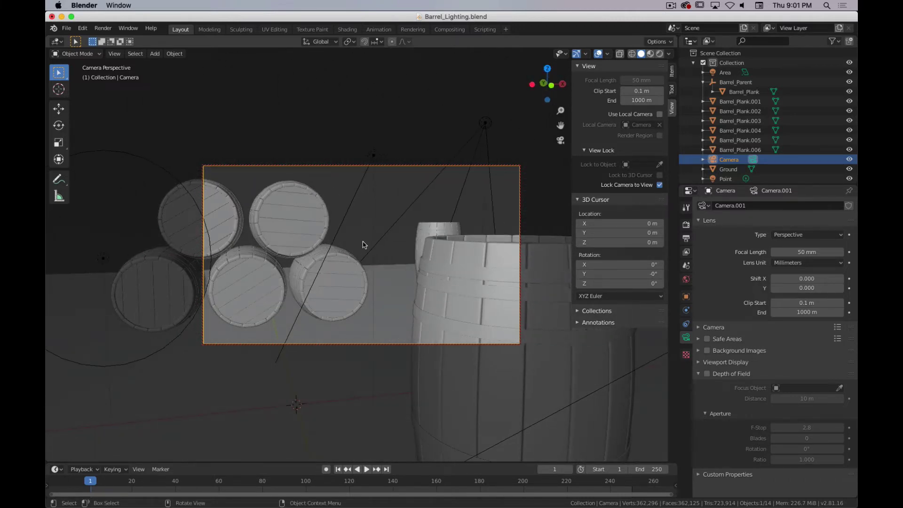
pyautogui.moveTo(343, 250); pyautogui.dragTo(335, 286, button='middle')
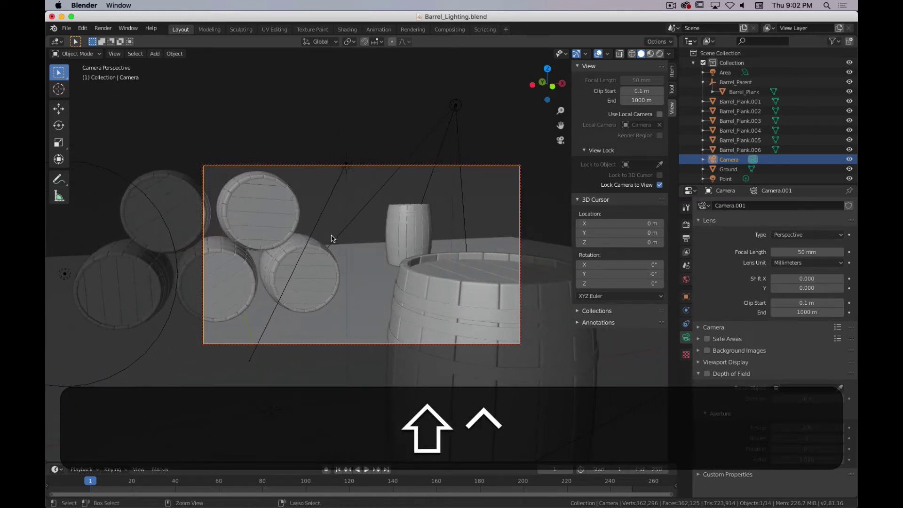
pyautogui.keyDown('ctrl'); pyautogui.moveTo(332, 239); pyautogui.dragTo(380, 231, button='middle'); pyautogui.keyUp('ctrl')
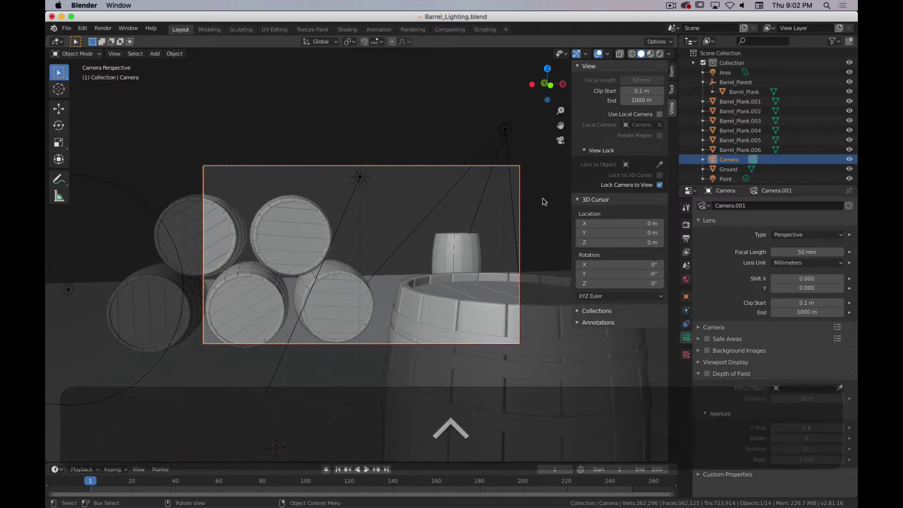
# Step: Disable Lock Camera to View and set the camera's focal length to 35 mm
pyautogui.click(660, 185)
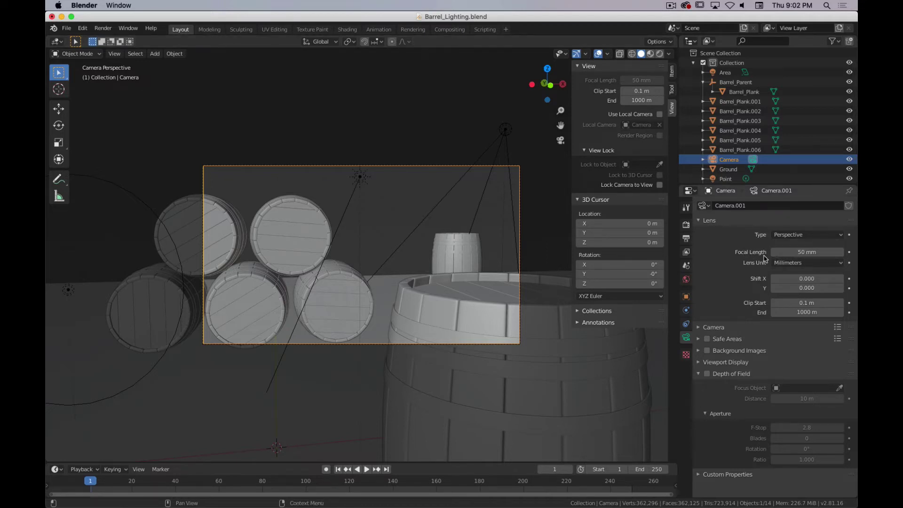
pyautogui.click(807, 252)
pyautogui.write('35')
pyautogui.press('Return')
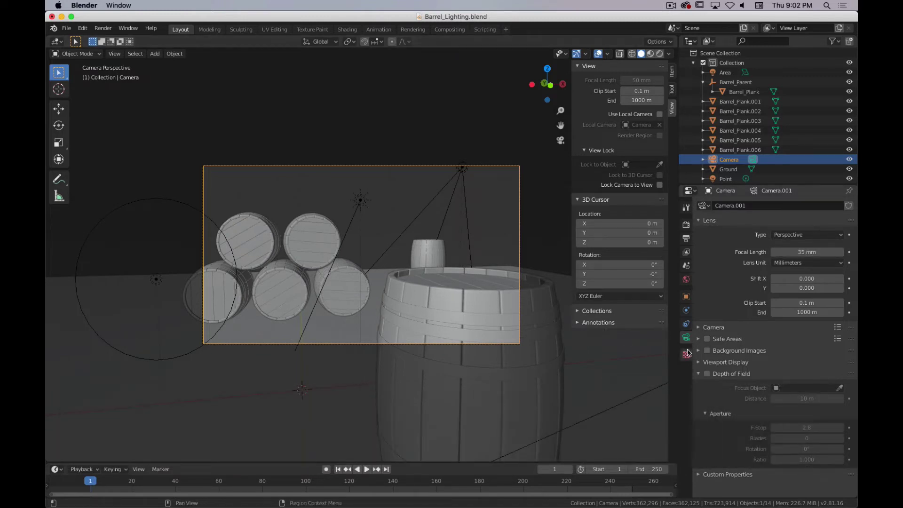
# Step: Try wider camera focal lengths of 24 mm and 14 mm
pyautogui.click(797, 253)
pyautogui.write('24')
pyautogui.press('Return')
pyautogui.click(797, 253)
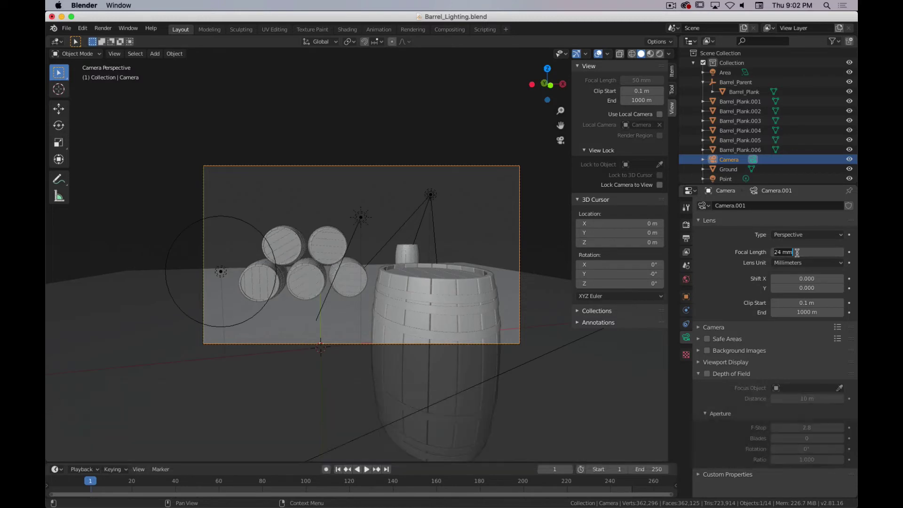
pyautogui.write('14')
pyautogui.press('Return')
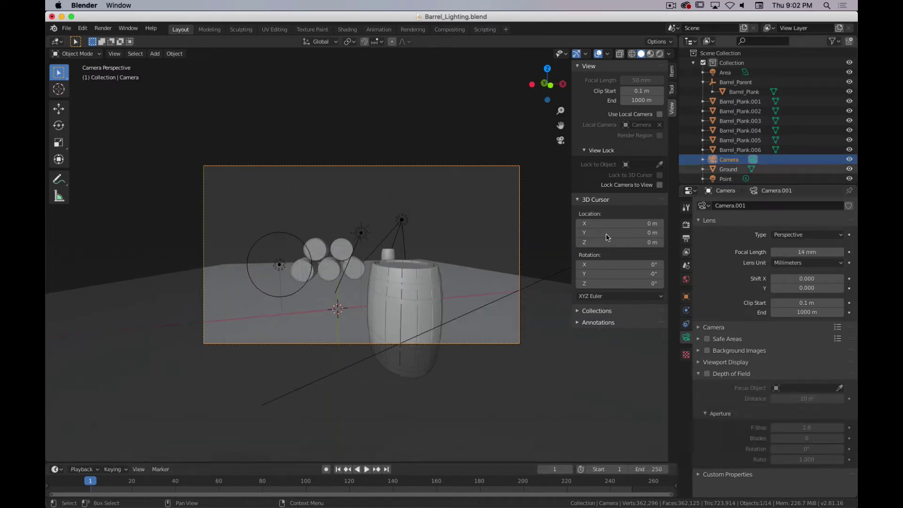
# Step: Try dollying the camera with Lock Camera to View enabled, undo back to the 35 mm lens, and unlock the camera
pyautogui.click(659, 185)
pyautogui.keyDown('ctrl'); pyautogui.moveTo(514, 196); pyautogui.dragTo(433, 239, button='middle'); pyautogui.keyUp('ctrl')
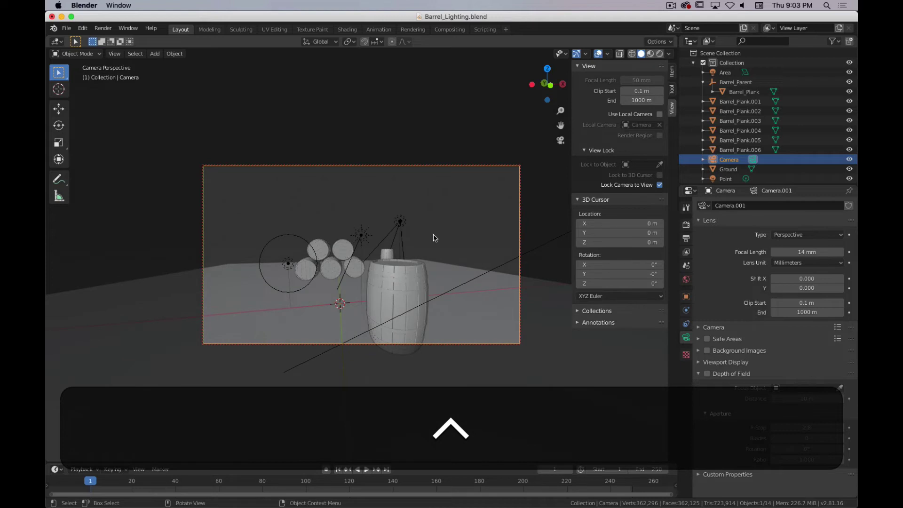
pyautogui.press('super+z')
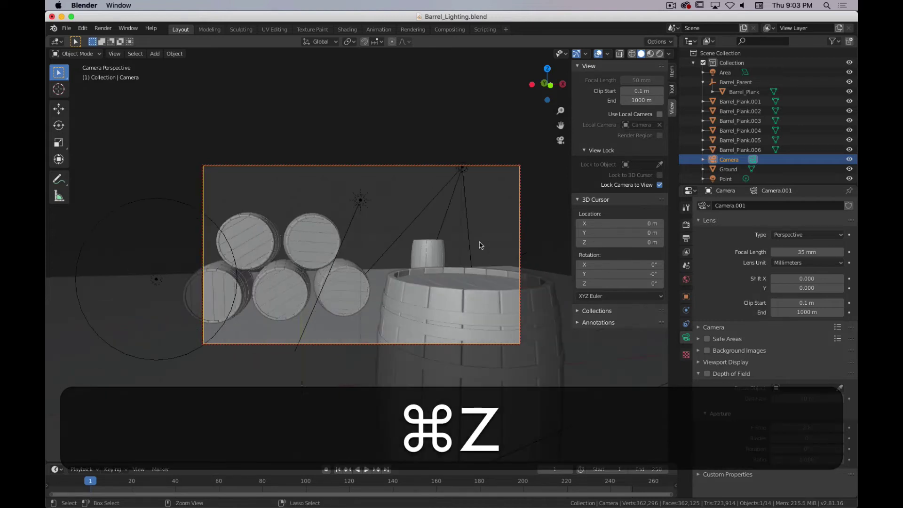
pyautogui.click(660, 186)
# Step: Try longer camera focal lengths of 85 mm and 135 mm
pyautogui.click(801, 253)
pyautogui.click(801, 253)
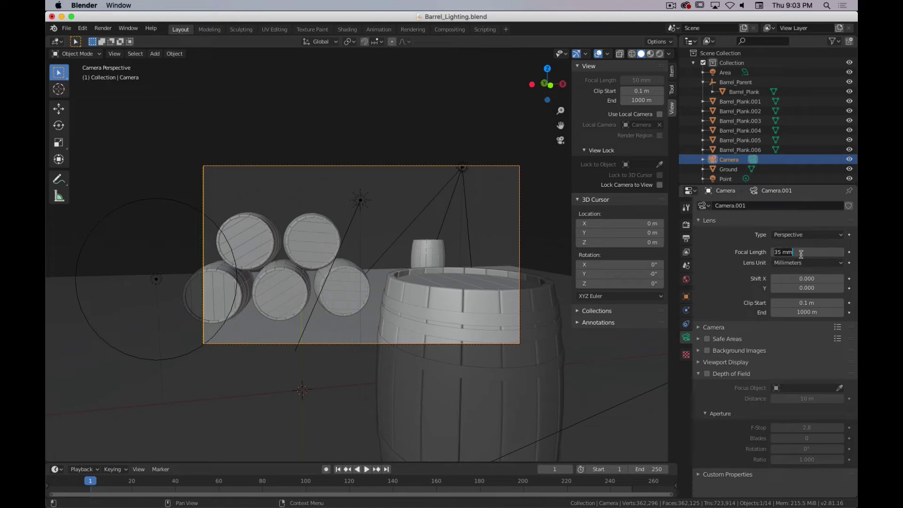
pyautogui.write('85')
pyautogui.press('Return')
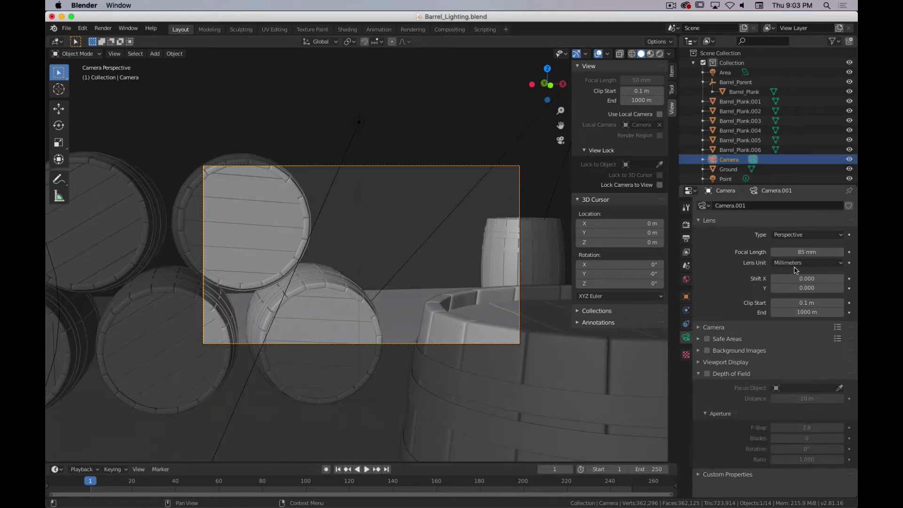
pyautogui.doubleClick(800, 252)
pyautogui.write('135')
pyautogui.press('Return')
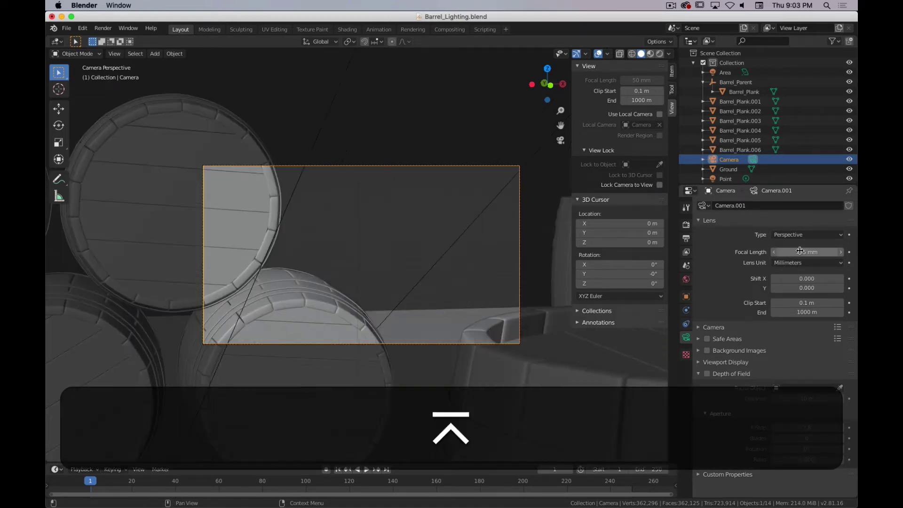
# Step: View the camera from outside, set its focal length to 35 mm, and return to the camera view
pyautogui.moveTo(454, 305); pyautogui.dragTo(510, 297, button='middle')
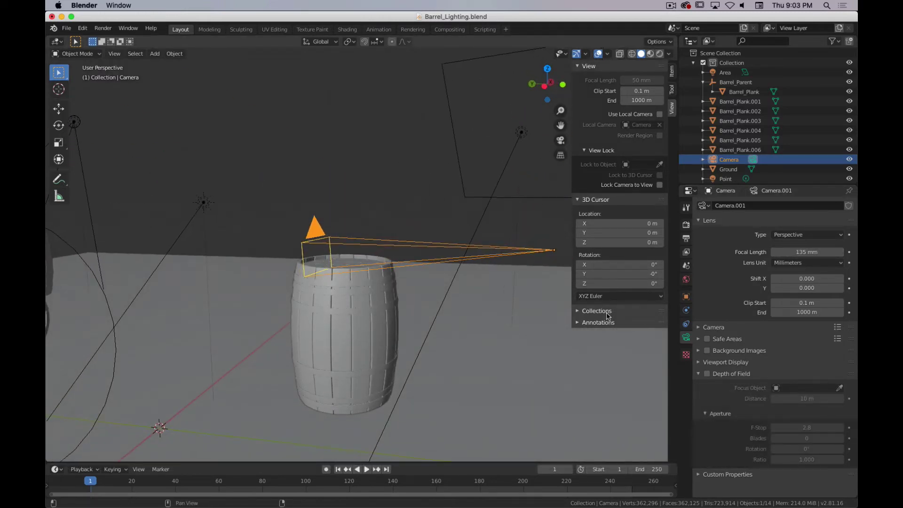
pyautogui.moveTo(357, 319); pyautogui.dragTo(272, 326, button='middle')
pyautogui.moveTo(246, 325); pyautogui.dragTo(284, 319, button='middle')
pyautogui.click(802, 254)
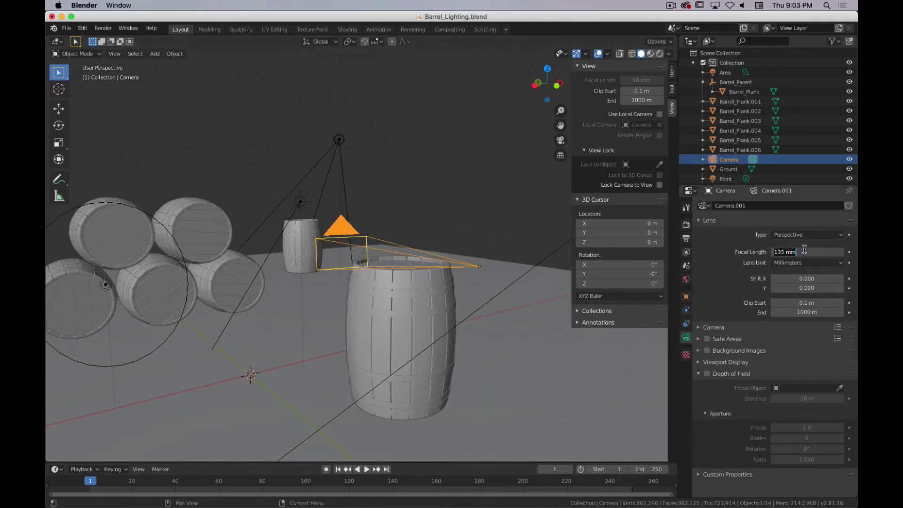
pyautogui.write('35')
pyautogui.press('Return')
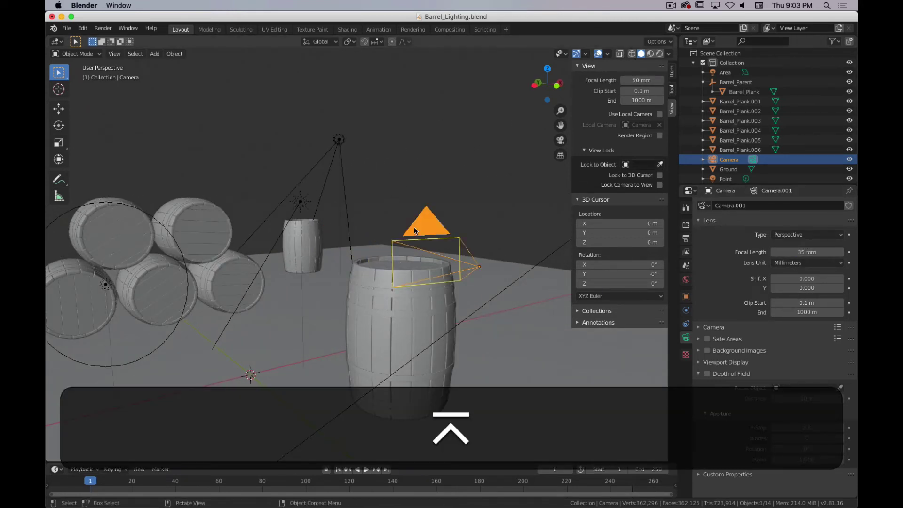
pyautogui.press('0')
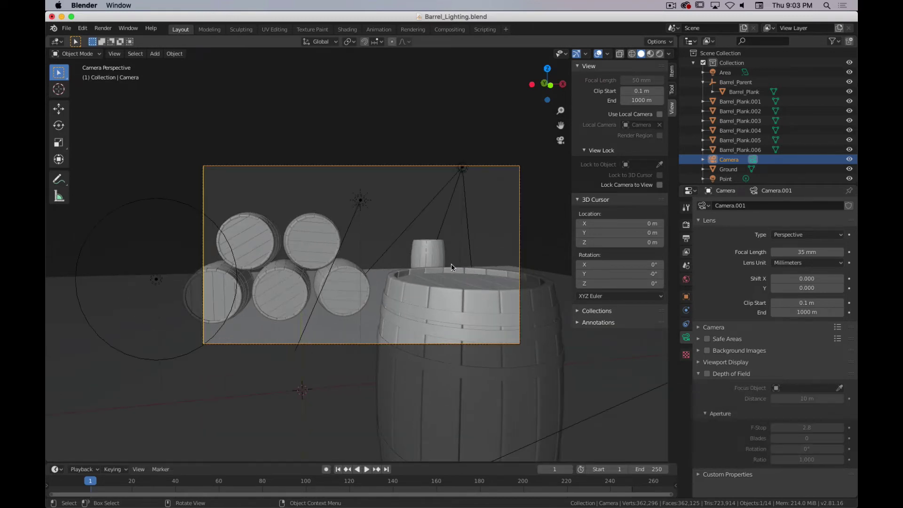
# Step: Switch the viewport shading to Material Preview and enable the camera's Depth of Field
pyautogui.scroll(1, 452, 258)
pyautogui.keyDown('shift'); pyautogui.moveTo(453, 258); pyautogui.dragTo(414, 249, button='middle'); pyautogui.keyUp('shift')
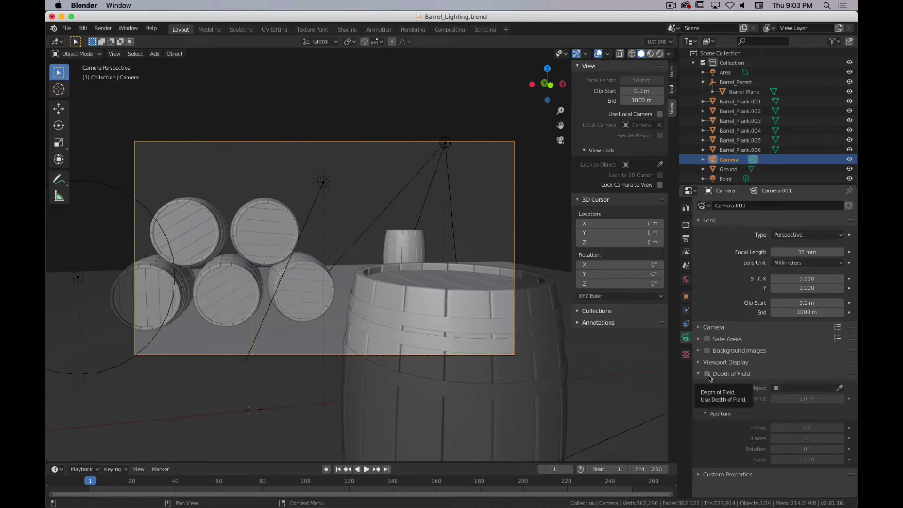
pyautogui.press('z')
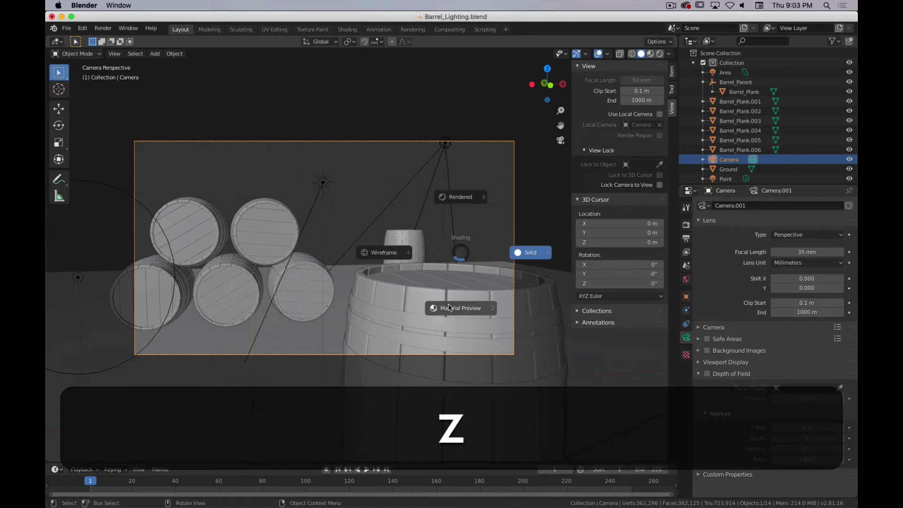
pyautogui.click(457, 310)
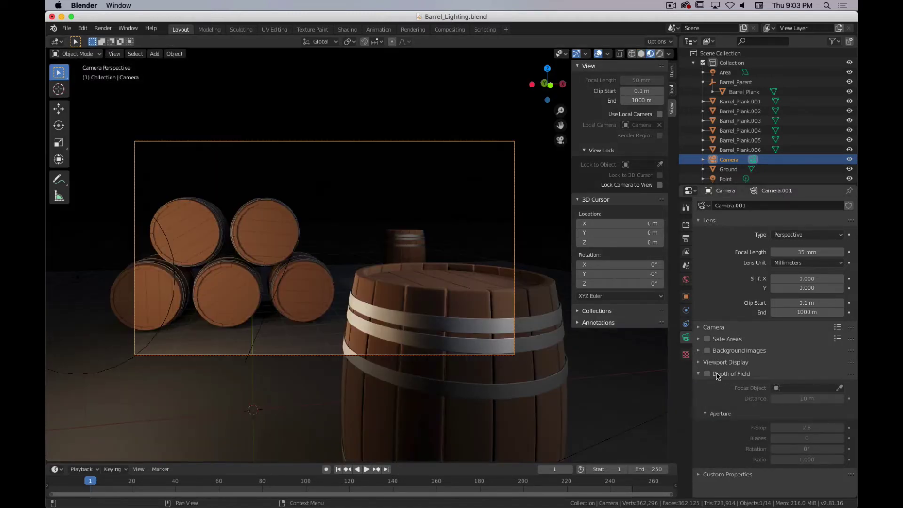
pyautogui.click(708, 374)
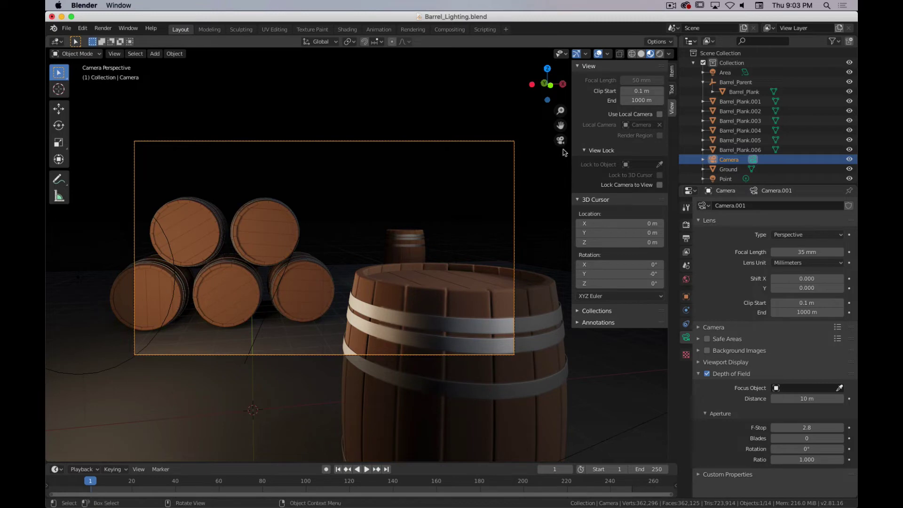
pyautogui.click(607, 54)
pyautogui.click(669, 54)
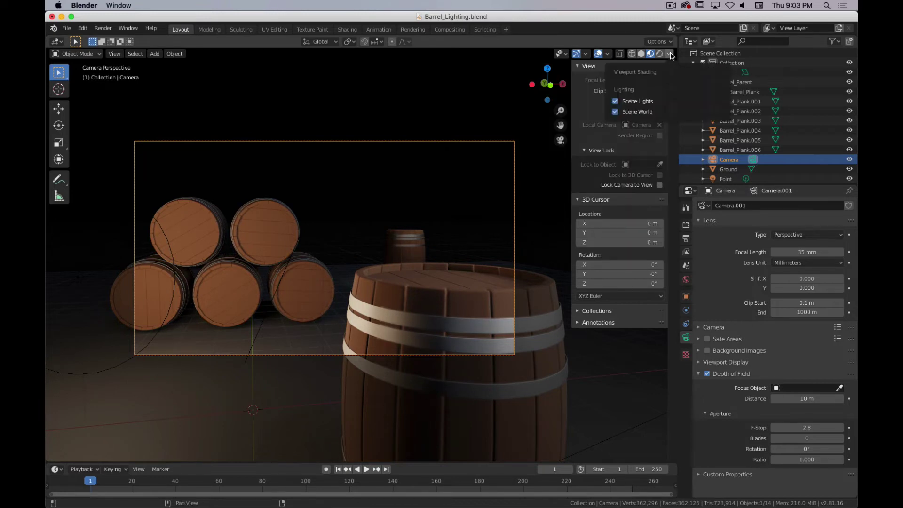
pyautogui.click(587, 55)
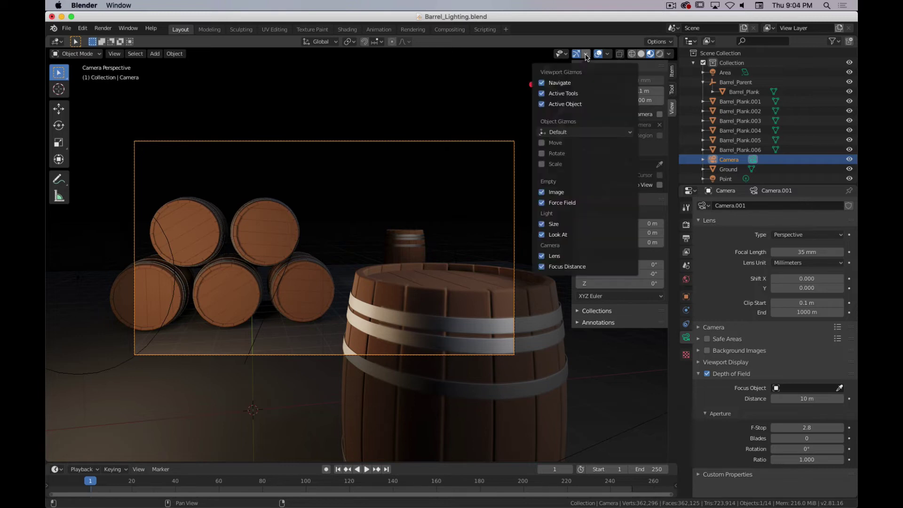
pyautogui.click(607, 55)
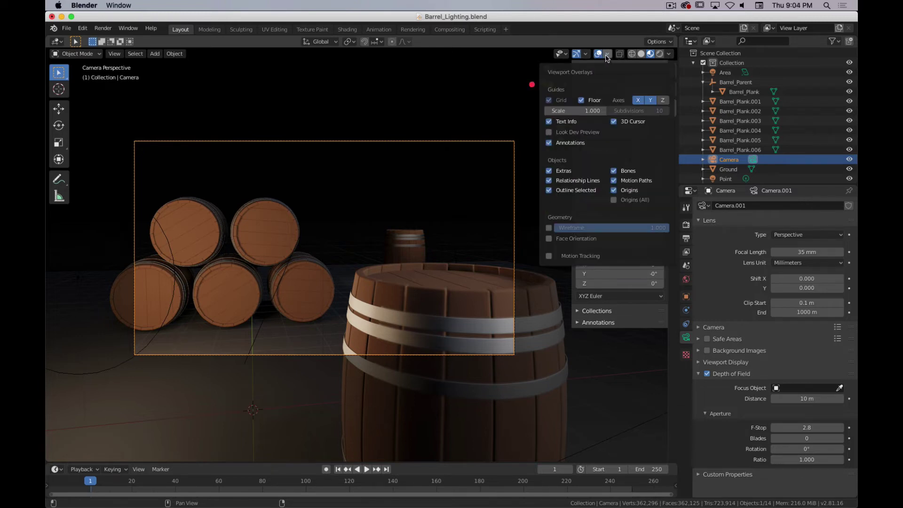
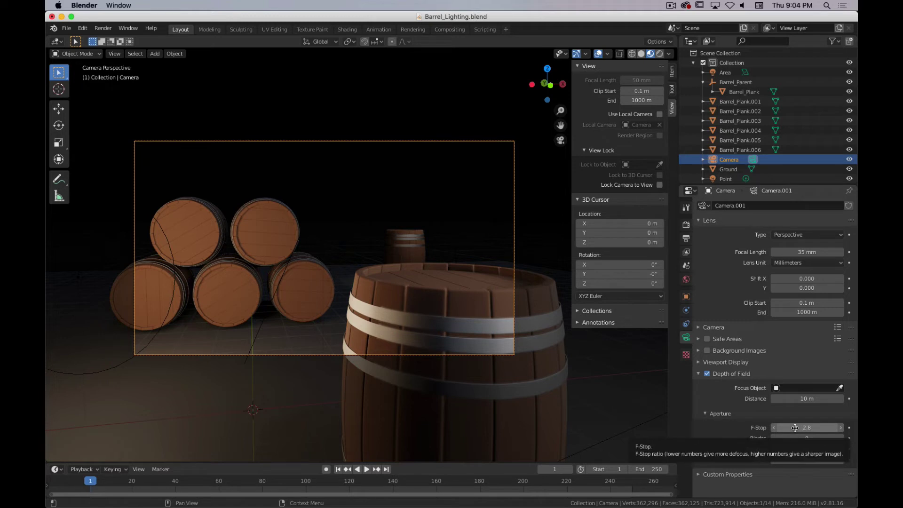
# Step: Set the camera's depth-of-field F-Stop to 1.0
pyautogui.click(798, 427)
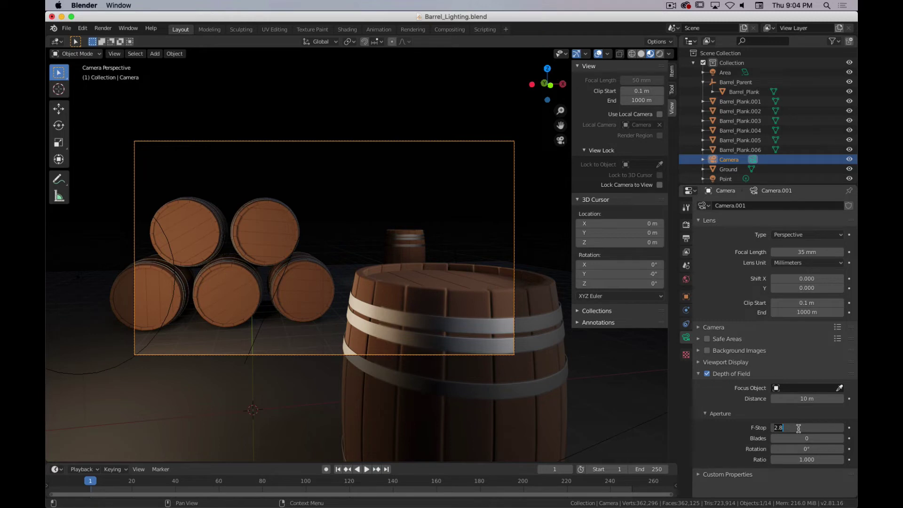
pyautogui.write('1')
pyautogui.press('Return')
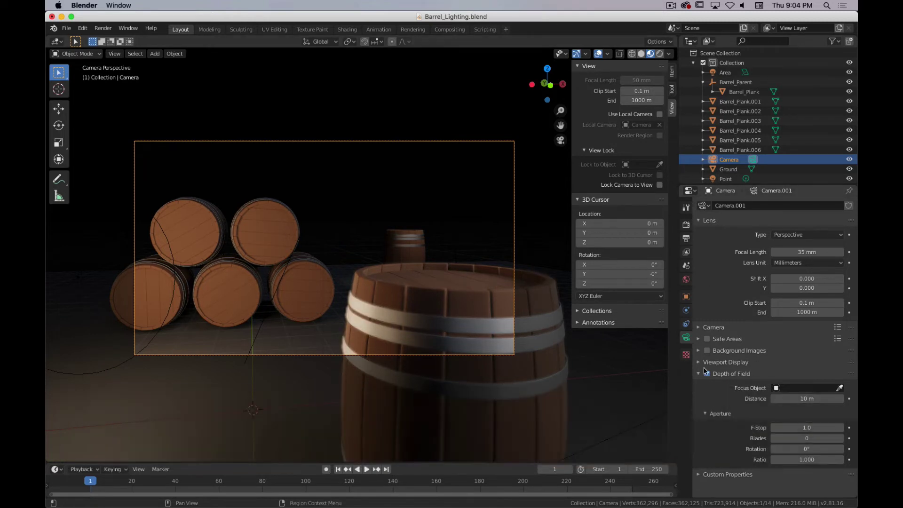
# Step: Switch the 3D viewport to Quad View and hide the sidebar
pyautogui.click(114, 54)
pyautogui.moveTo(170, 250)
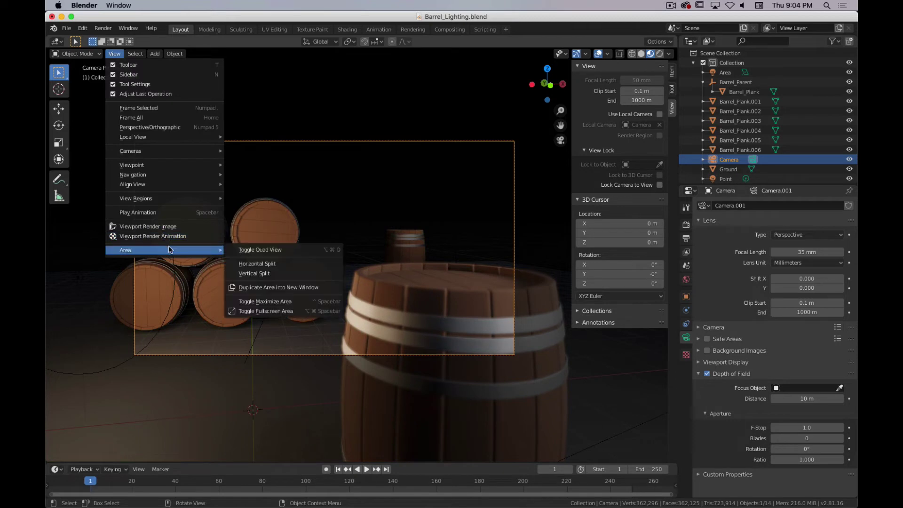
pyautogui.click(260, 251)
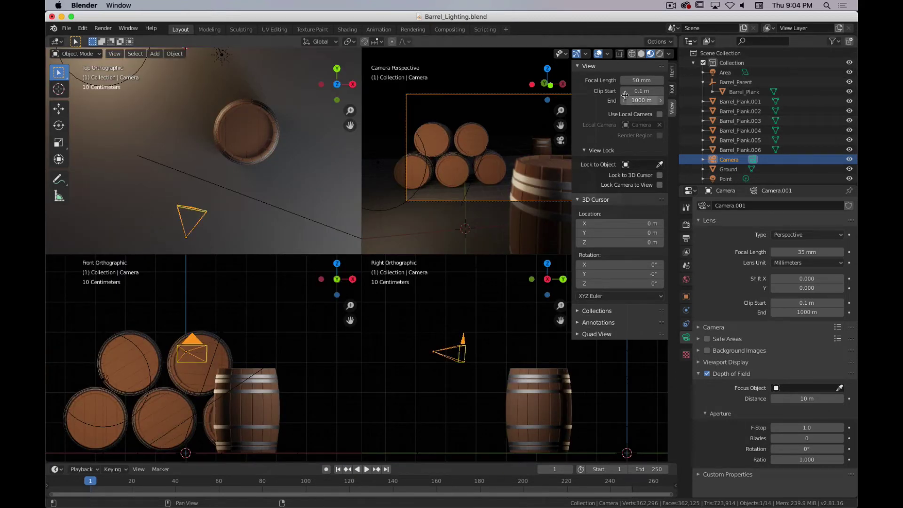
pyautogui.press('n')
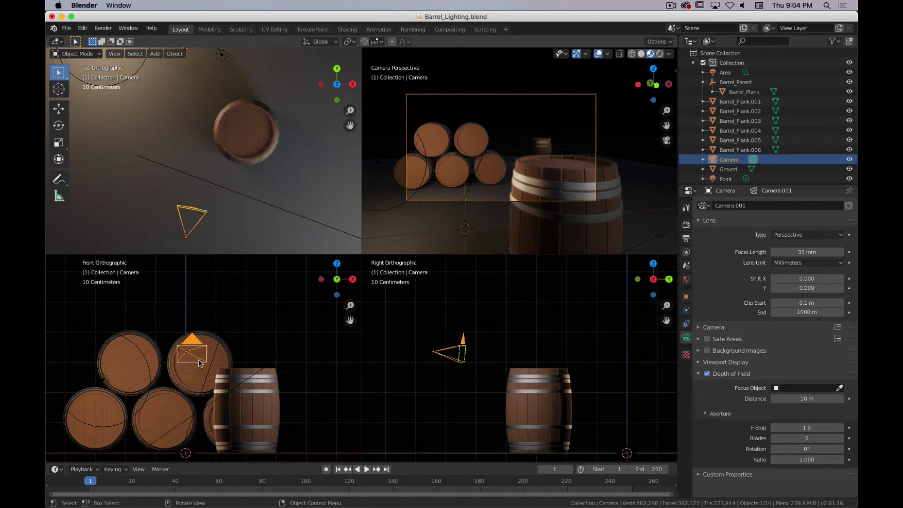
# Step: Display the camera's limits in the viewport and set the depth-of-field focus distance to 3.5 m, at the foreground barrel
pyautogui.scroll(-5, 225, 164)
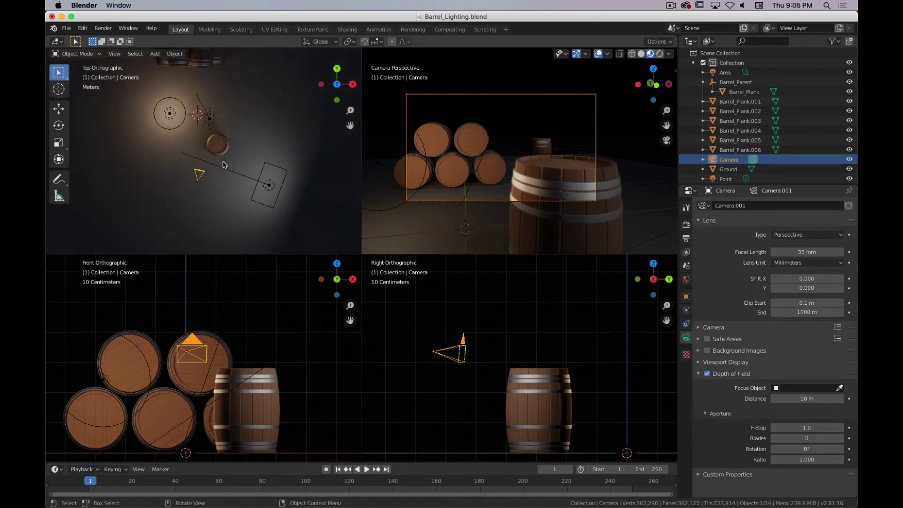
pyautogui.keyDown('shift'); pyautogui.moveTo(185, 95); pyautogui.dragTo(212, 135, button='middle'); pyautogui.keyUp('shift')
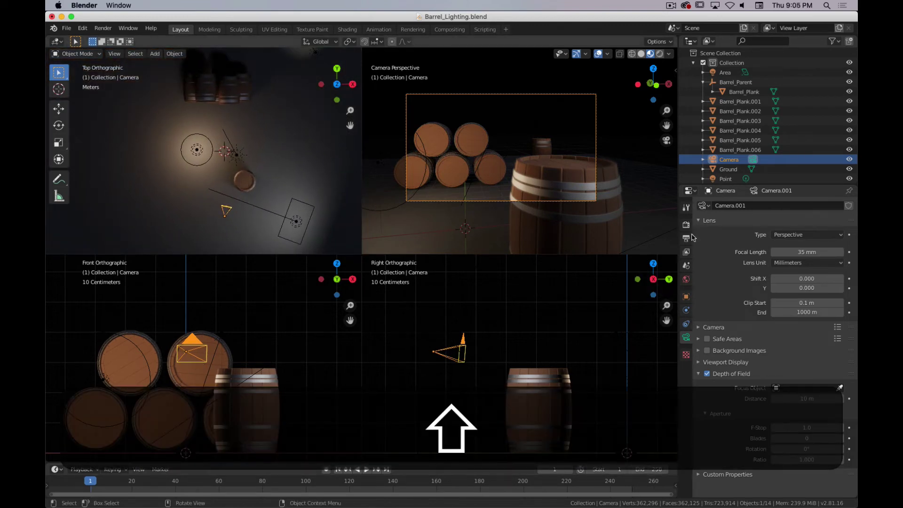
pyautogui.click(700, 364)
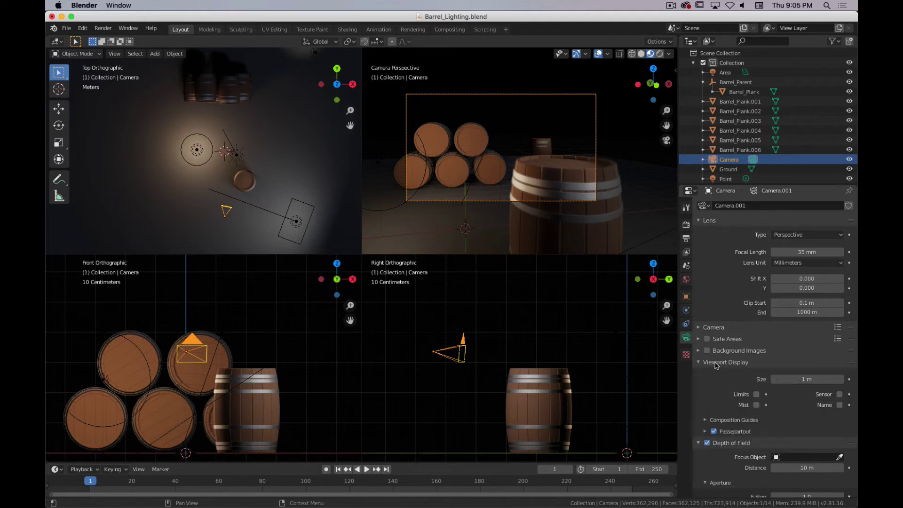
pyautogui.click(757, 395)
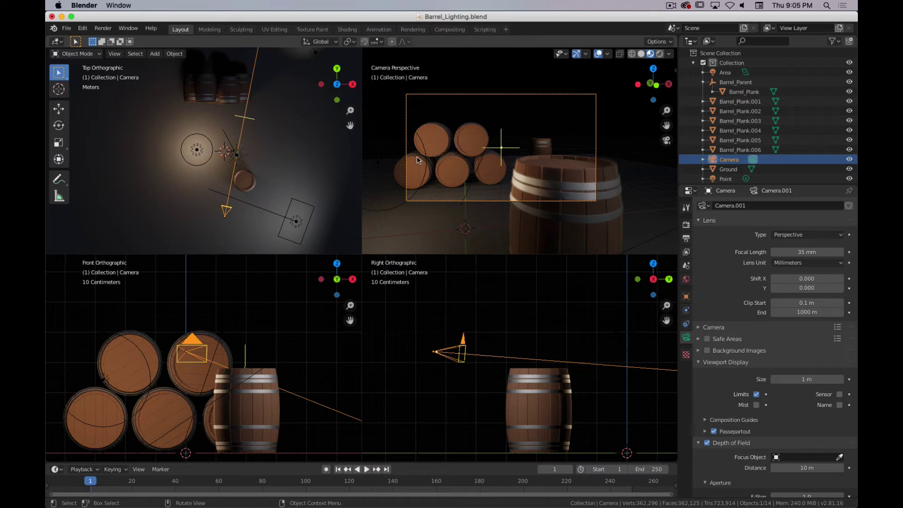
pyautogui.scroll(-3, 740, 400)
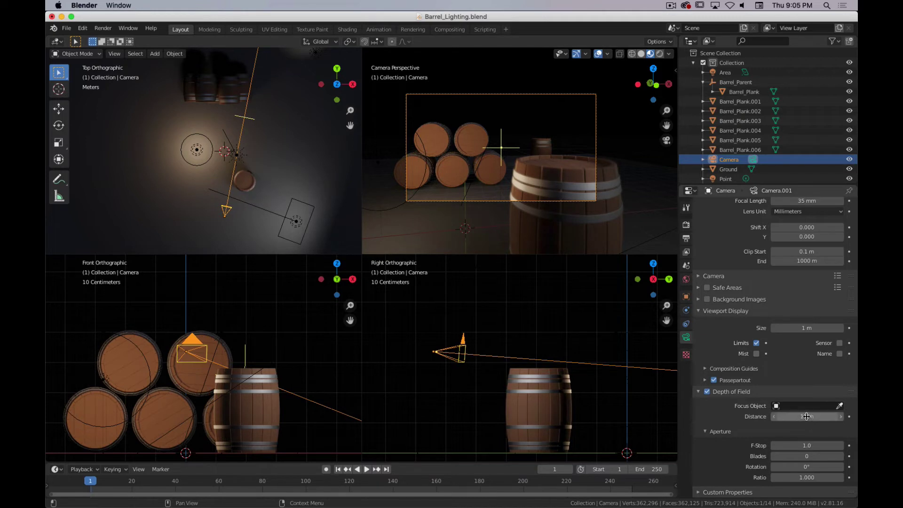
pyautogui.moveTo(807, 416)
pyautogui.mouseDown()
pyautogui.moveTo(830, 417)
pyautogui.moveTo(821, 416)
pyautogui.mouseUp()
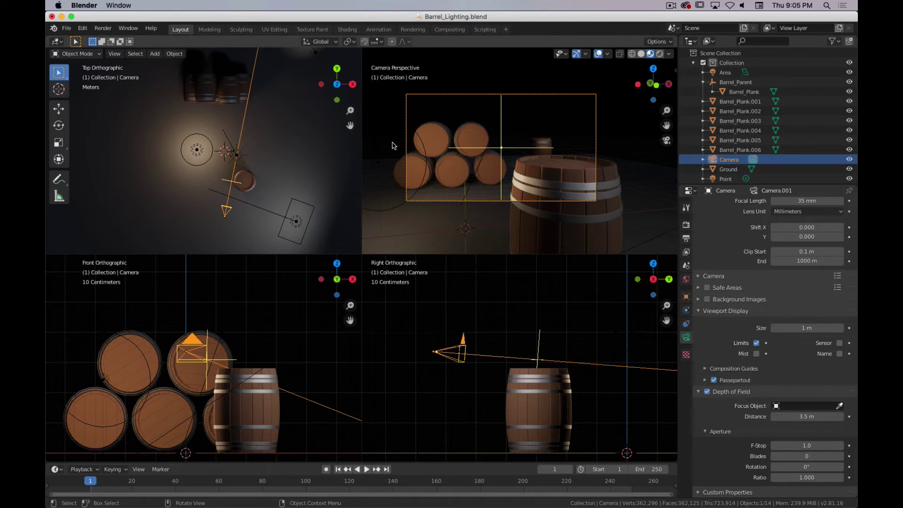
# Step: Leave Quad View and return to the single camera view framing the focused foreground barrel and the stack
pyautogui.click(114, 53)
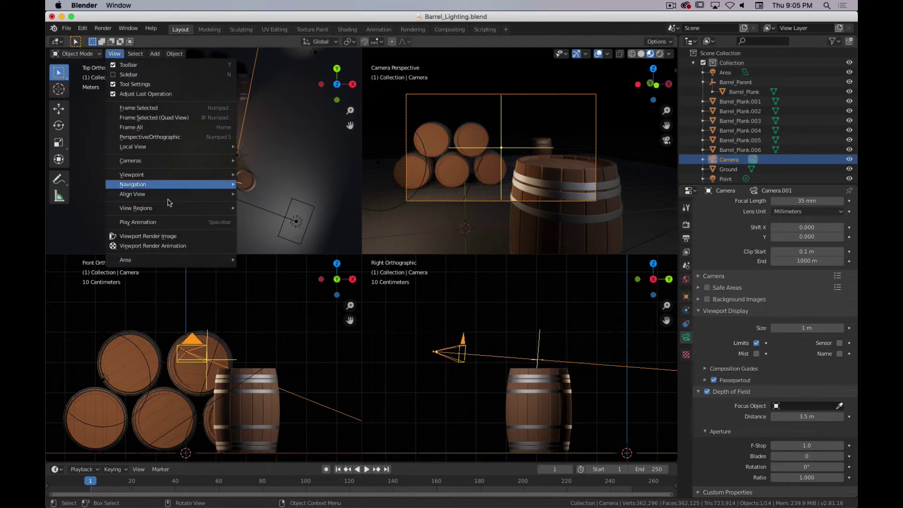
pyautogui.moveTo(171, 260)
pyautogui.click(263, 282)
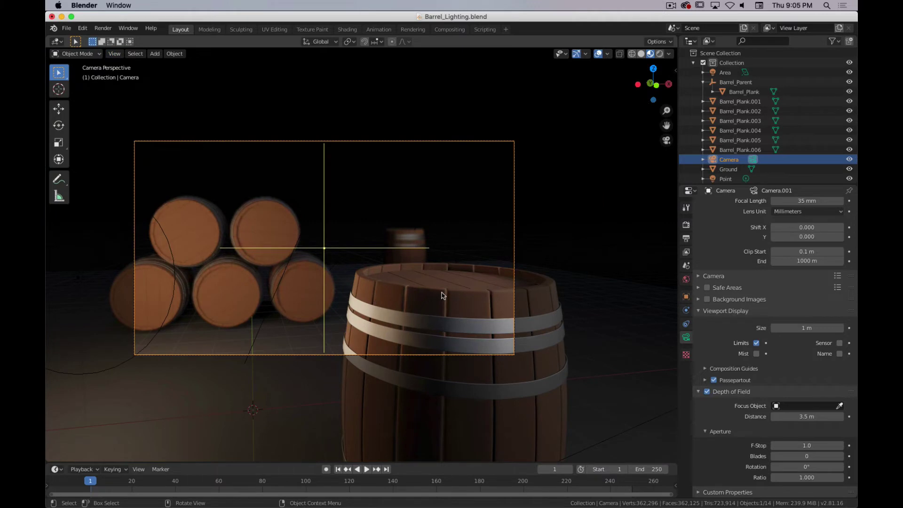
pyautogui.scroll(-1, 233, 269)
pyautogui.scroll(2, 233, 268)
pyautogui.keyDown('shift'); pyautogui.moveTo(234, 269); pyautogui.dragTo(304, 266, button='middle'); pyautogui.keyUp('shift')
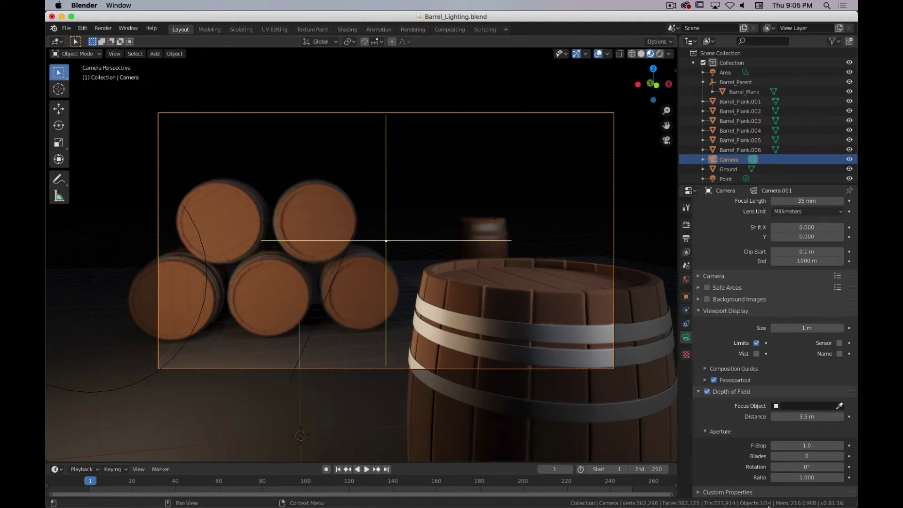
# Step: Set the camera's depth-of-field F-Stop to 0.2 for a very strong background blur
pyautogui.click(806, 447)
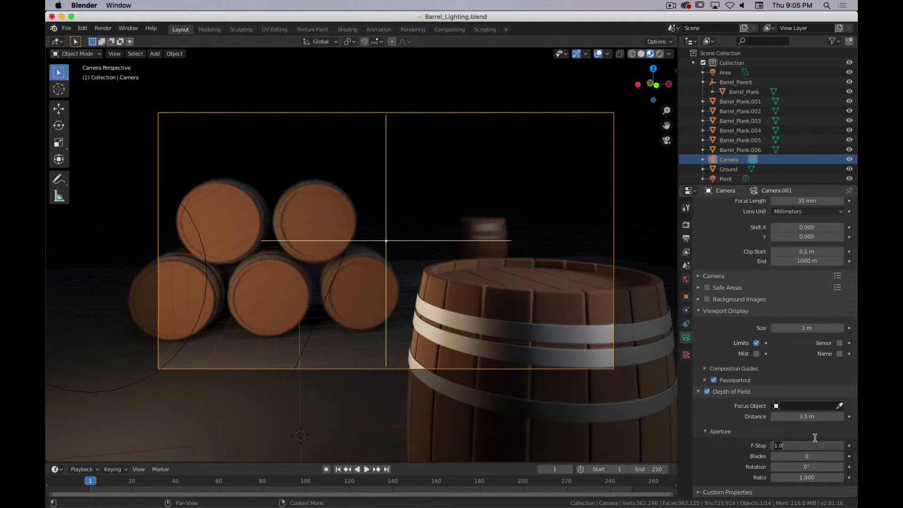
pyautogui.press('BackSpace')
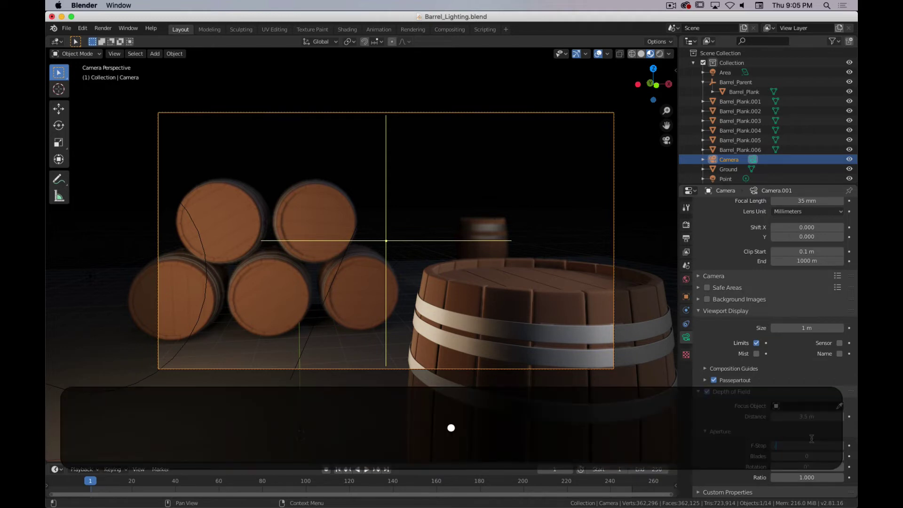
pyautogui.write('.2')
pyautogui.press('Return')
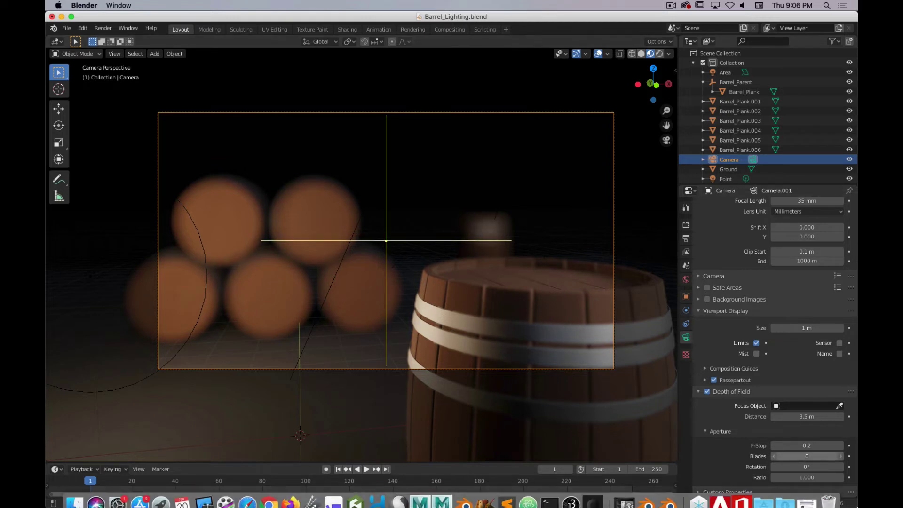
# Step: Set the camera's depth-of-field F-Stop to 5.6 for a much deeper focus range
pyautogui.click(808, 448)
pyautogui.write('0.2')
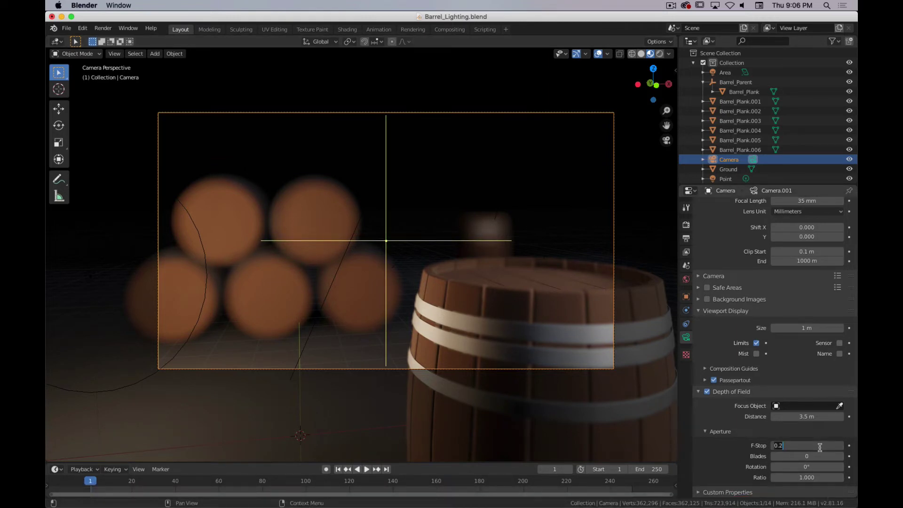
pyautogui.write('5.6')
pyautogui.press('Return')
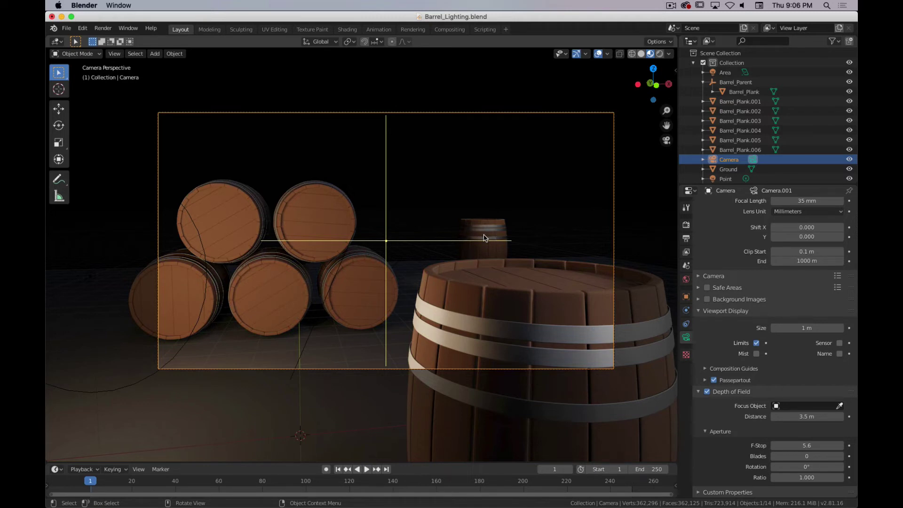
# Step: Step the camera's F-Stop down through 2.0, 1.8 and 1.4 to compare the background blur
pyautogui.click(805, 446)
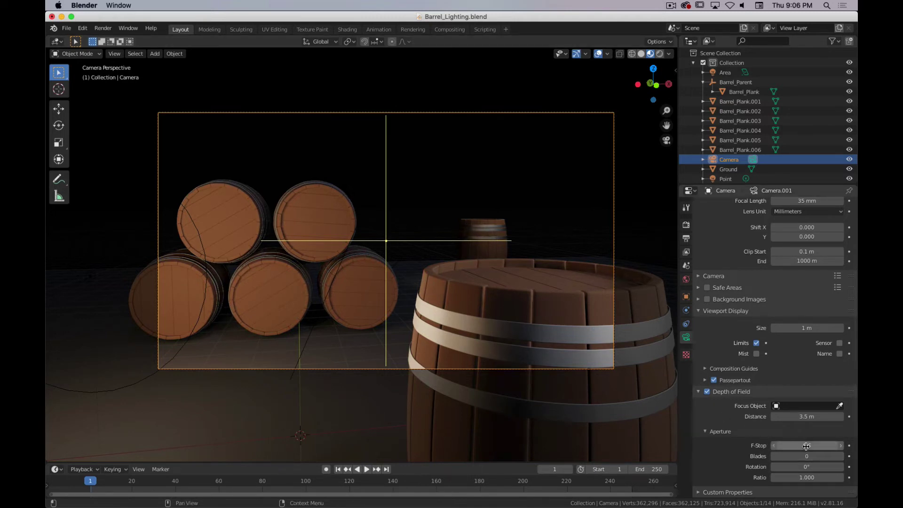
pyautogui.write('2')
pyautogui.press('Return')
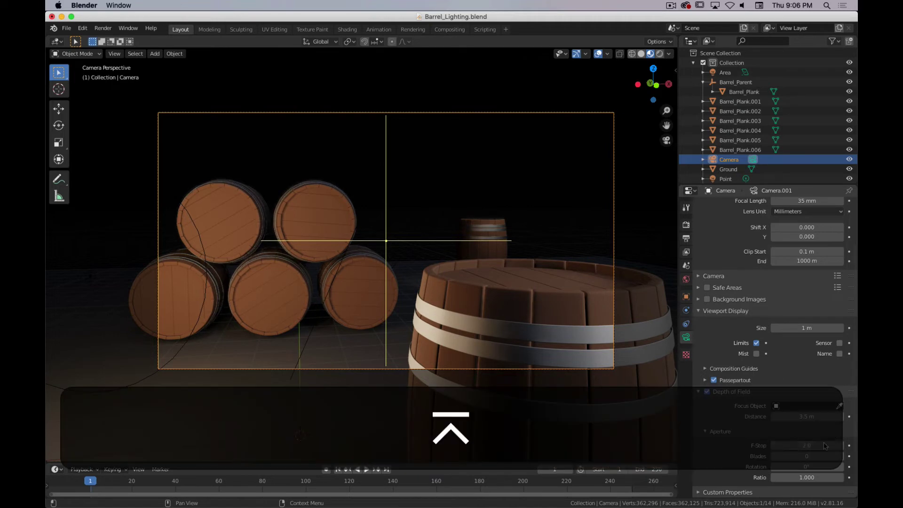
pyautogui.click(798, 447)
pyautogui.write('1.8')
pyautogui.press('Return')
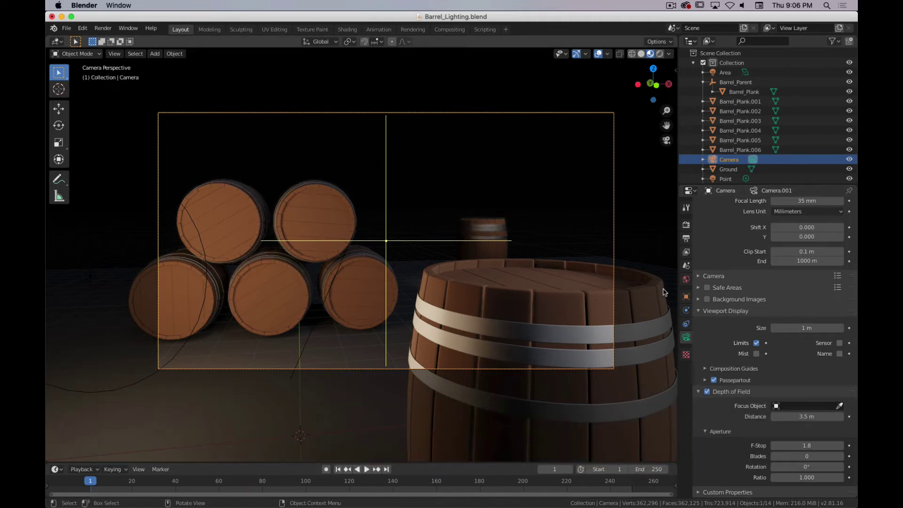
pyautogui.click(797, 445)
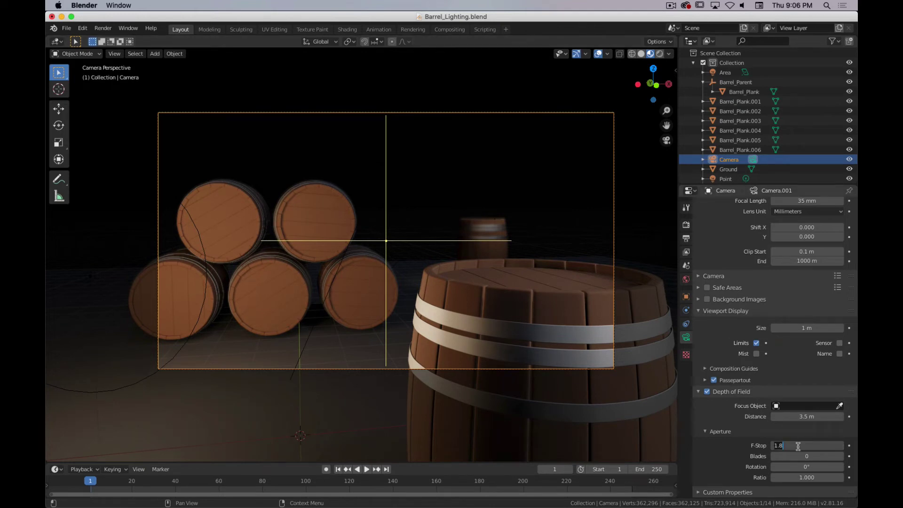
pyautogui.write('1.4')
pyautogui.press('Return')
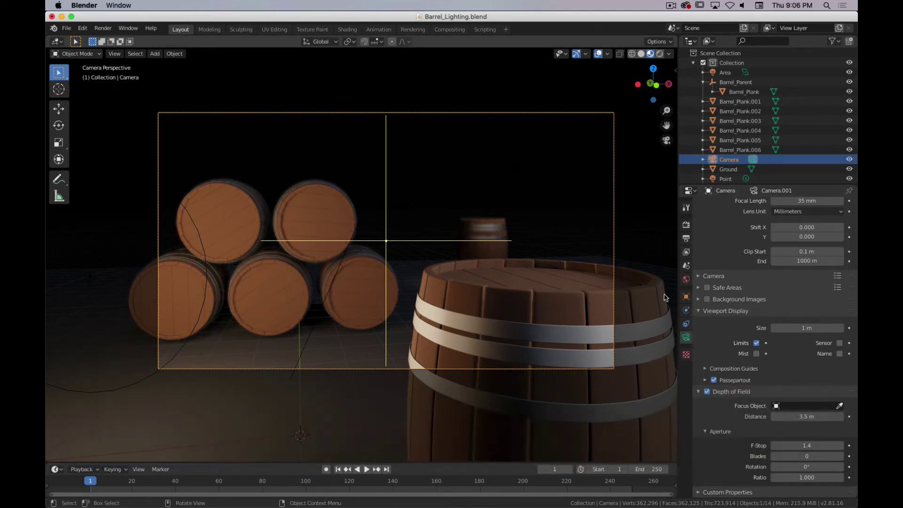
# Step: Set the camera's F-Stop to 1.0 and its aperture blades to 11
pyautogui.click(798, 445)
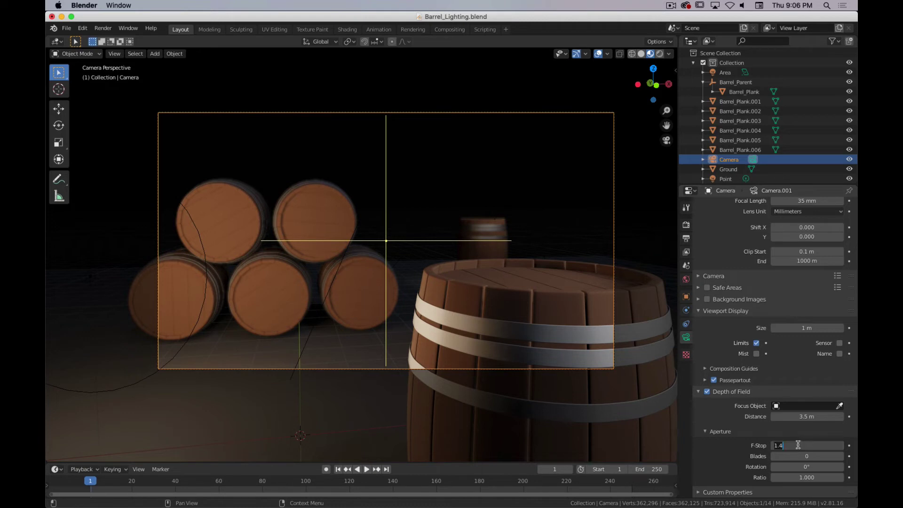
pyautogui.write('1')
pyautogui.press('Return')
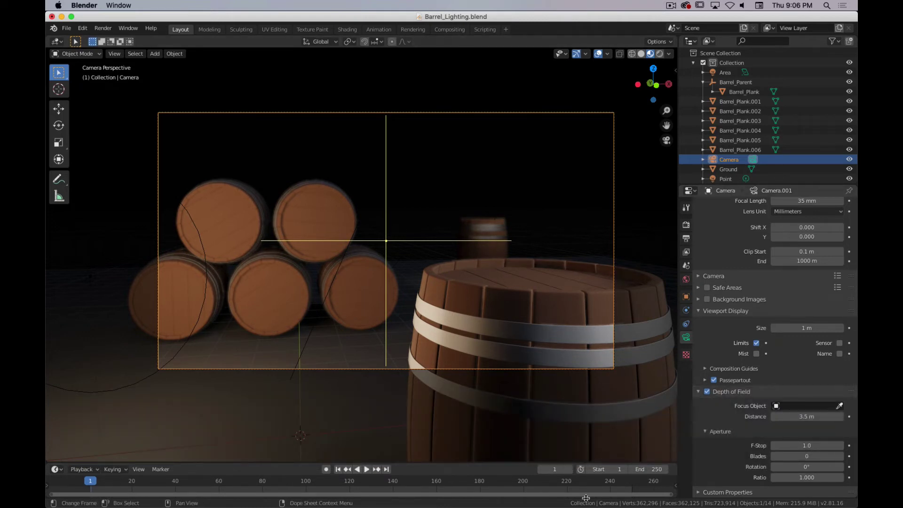
pyautogui.click(803, 457)
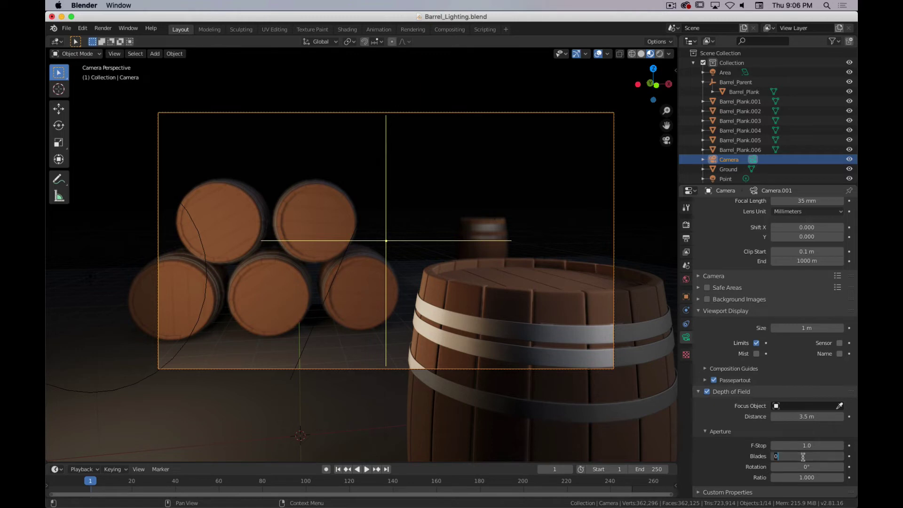
pyautogui.press('Return')
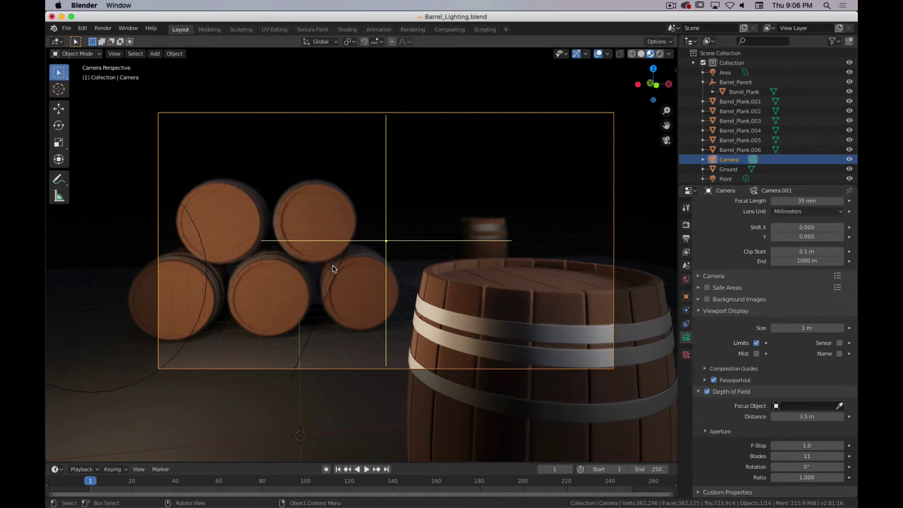
# Step: Move the camera's focus distance out to 11 m, at the stacked barrels, check it from outside, and return to the camera view
pyautogui.press('7')
pyautogui.scroll(-8, 359, 183)
pyautogui.moveTo(425, 254); pyautogui.dragTo(333, 194, button='middle')
pyautogui.scroll(8, 444, 318)
pyautogui.keyDown('shift'); pyautogui.moveTo(518, 305); pyautogui.dragTo(362, 281, button='middle'); pyautogui.keyUp('shift')
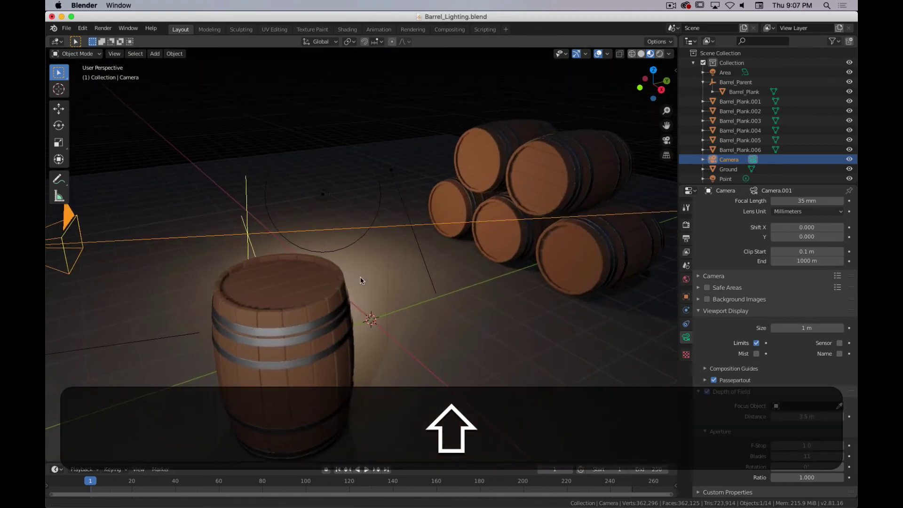
pyautogui.moveTo(438, 294)
pyautogui.mouseDown(button='middle')
pyautogui.moveTo(408, 291)
pyautogui.moveTo(441, 285)
pyautogui.mouseUp(button='middle')
pyautogui.scroll(-1, 442, 284)
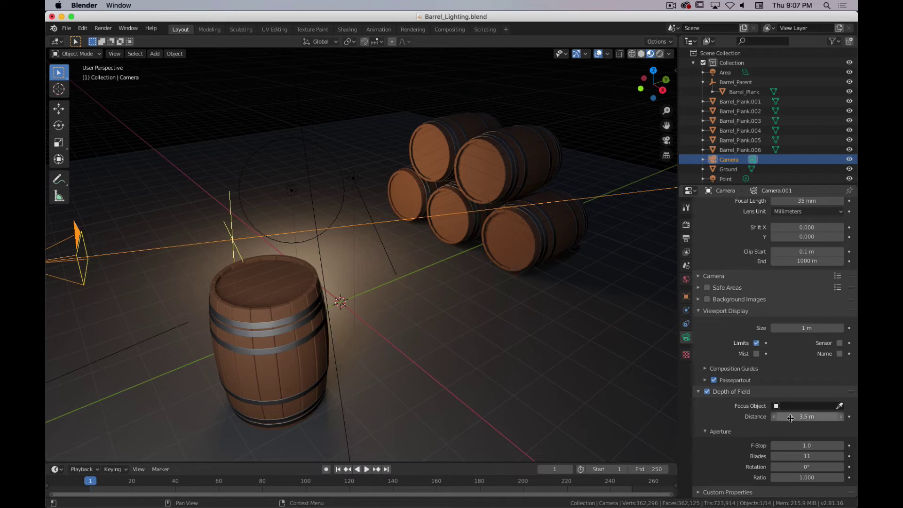
pyautogui.moveTo(800, 416); pyautogui.dragTo(847, 416)
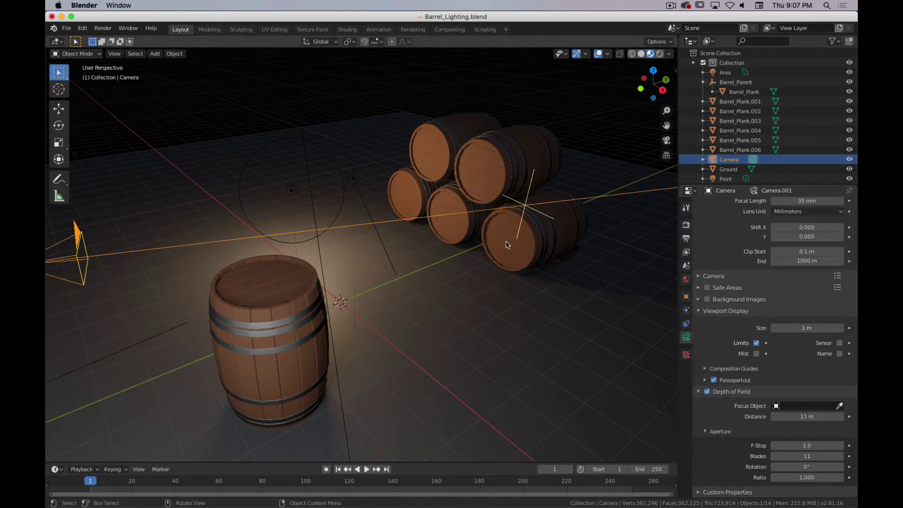
pyautogui.moveTo(509, 243); pyautogui.dragTo(455, 249, button='middle')
pyautogui.keyDown('shift'); pyautogui.moveTo(560, 255); pyautogui.dragTo(449, 191, button='middle'); pyautogui.keyUp('shift')
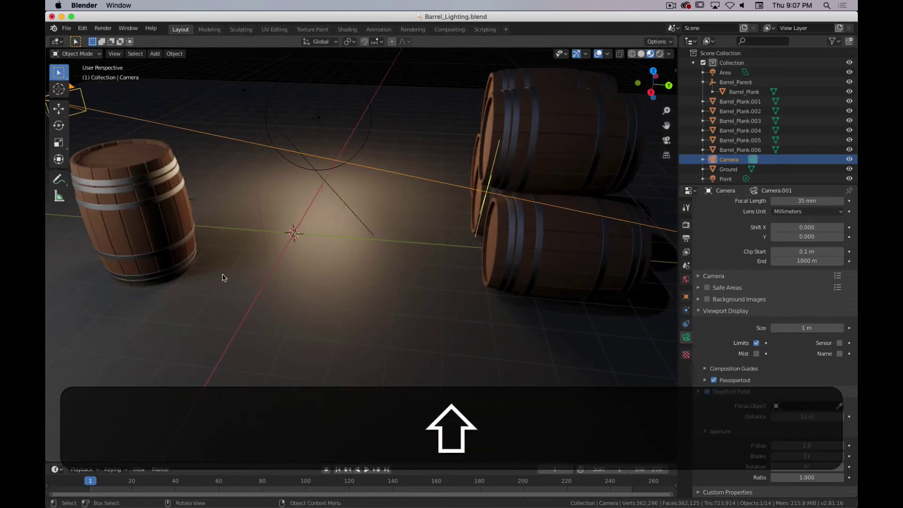
pyautogui.moveTo(224, 279); pyautogui.dragTo(337, 263, button='middle')
pyautogui.press('KP_0')
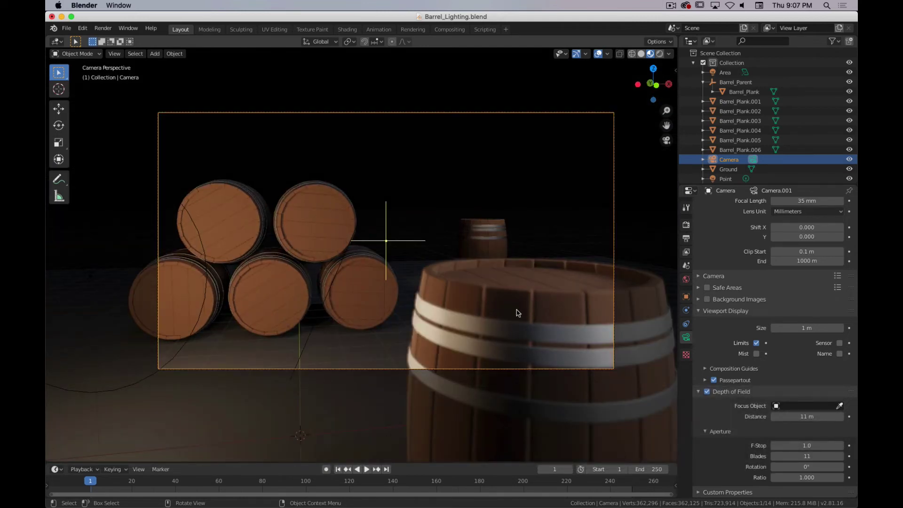
# Step: Lower the camera's F-Stop to 0.3 to blur the foreground barrel strongly
pyautogui.click(774, 446)
pyautogui.click(774, 446)
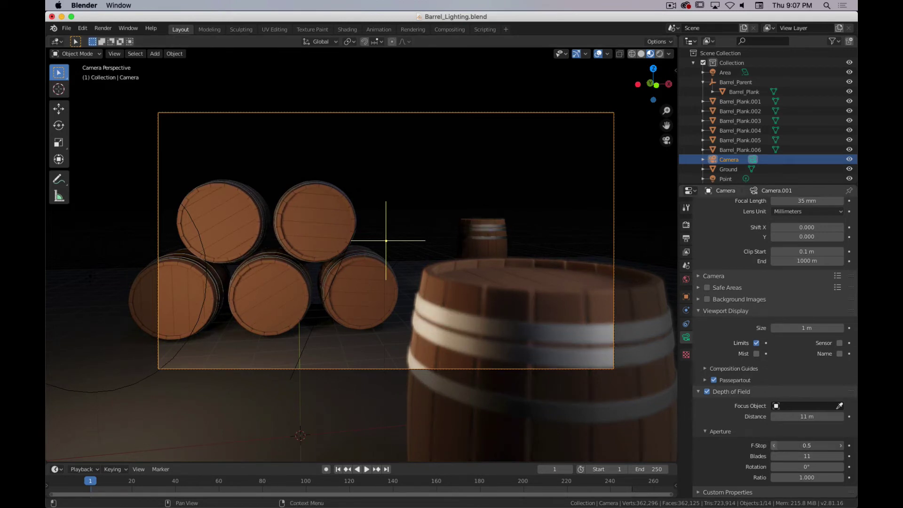
pyautogui.click(775, 446)
pyautogui.click(775, 446)
pyautogui.click(775, 446)
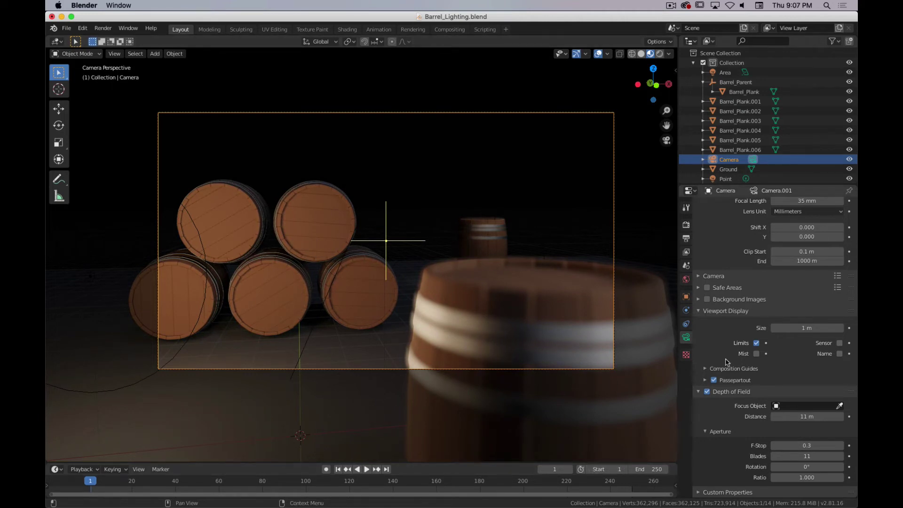
pyautogui.scroll(3, 732, 359)
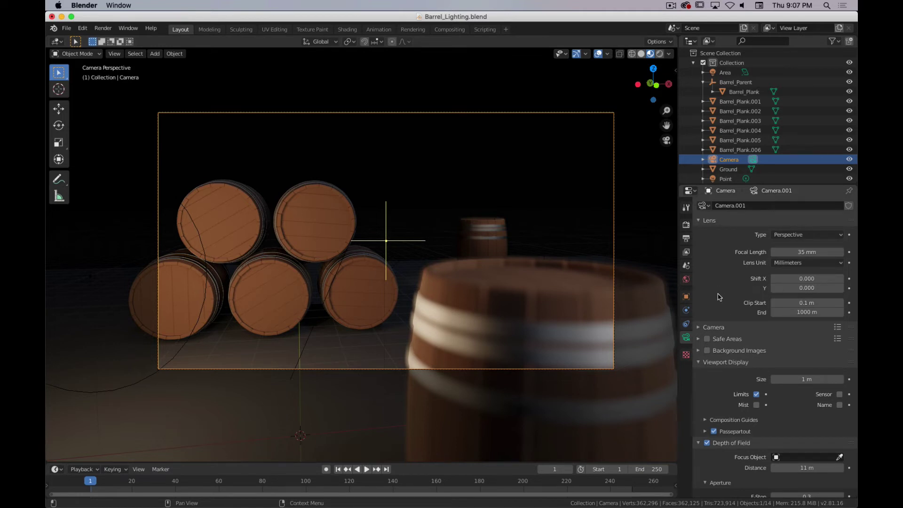
pyautogui.press('super+period')
pyautogui.scroll(-3, 756, 468)
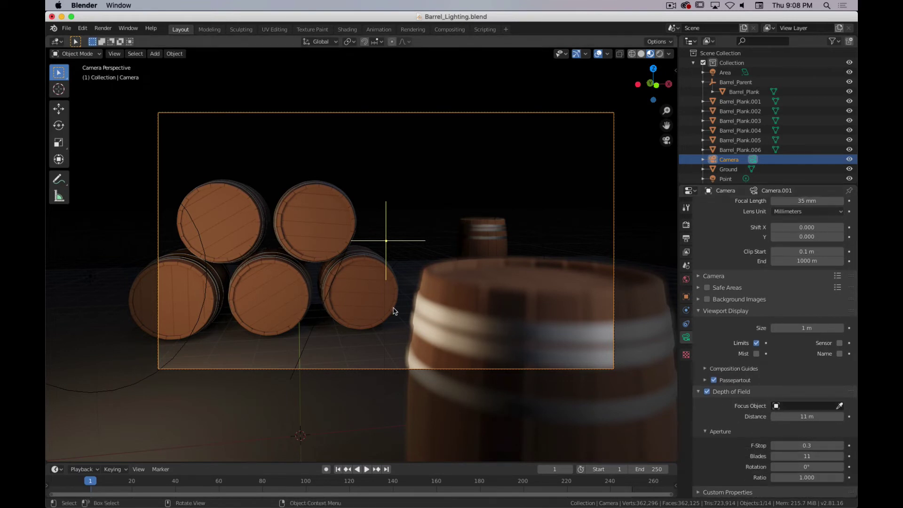
# Step: Select barrels in the stack and foreground to identify them as possible focus targets, and reselect the camera
pyautogui.click(356, 294)
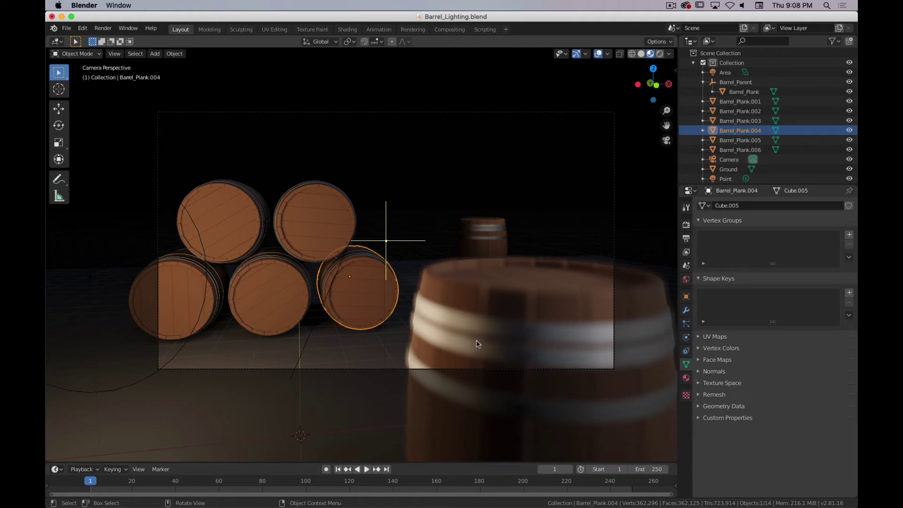
pyautogui.click(275, 296)
pyautogui.click(264, 308)
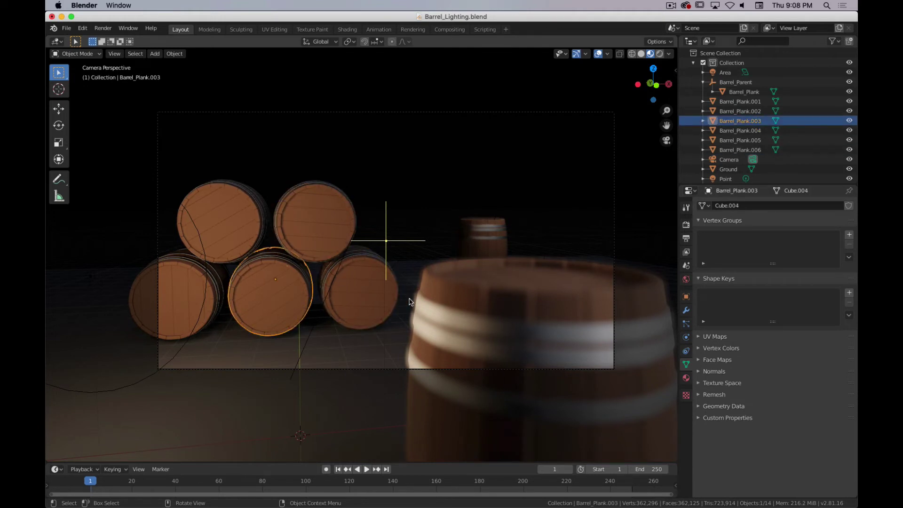
pyautogui.click(352, 307)
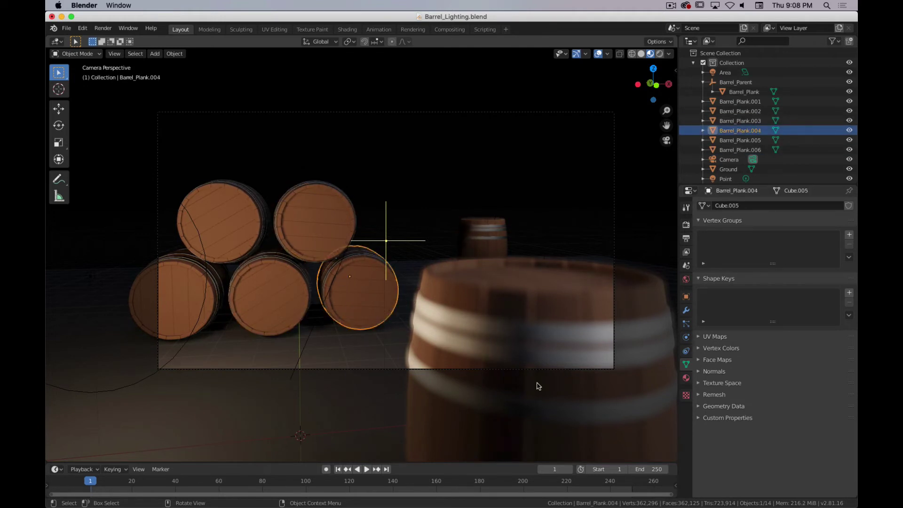
pyautogui.click(542, 315)
pyautogui.click(615, 236)
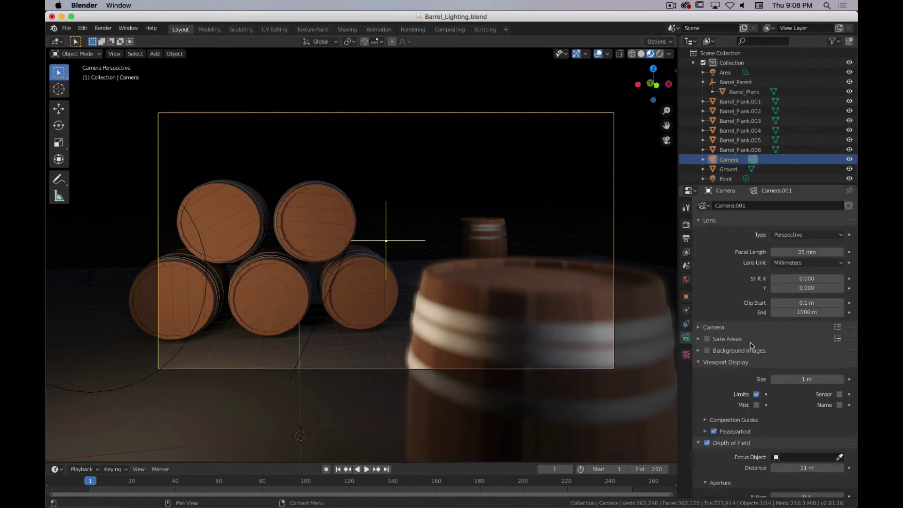
# Step: Pick the stack's lower-right barrel, Barrel_Plank.004, as the camera's depth-of-field focus object
pyautogui.click(794, 458)
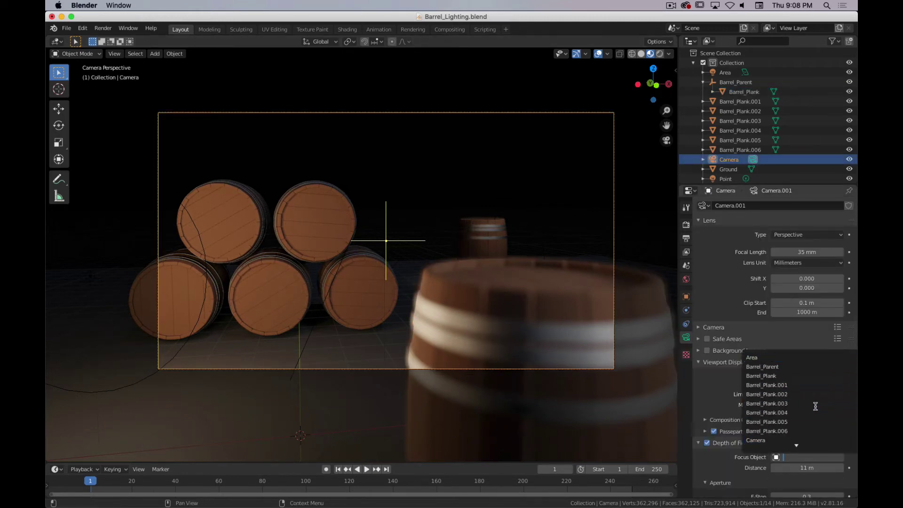
pyautogui.click(768, 486)
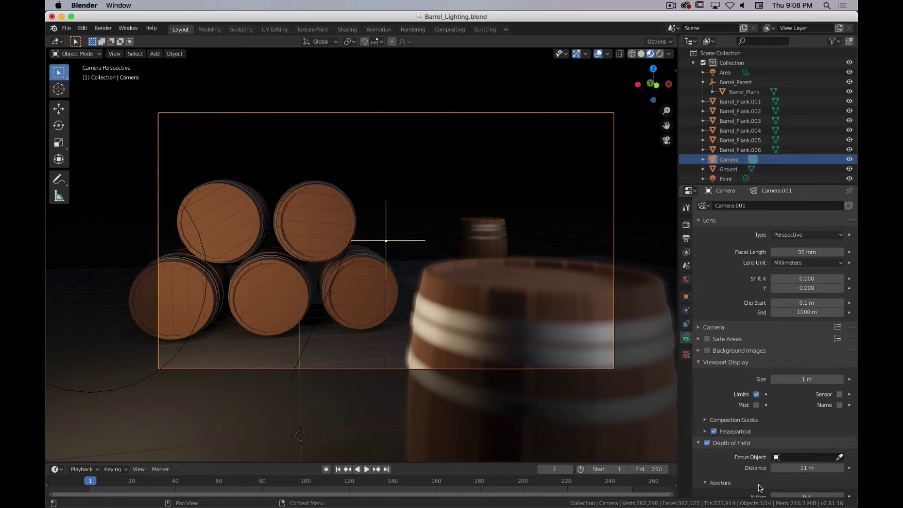
pyautogui.click(840, 457)
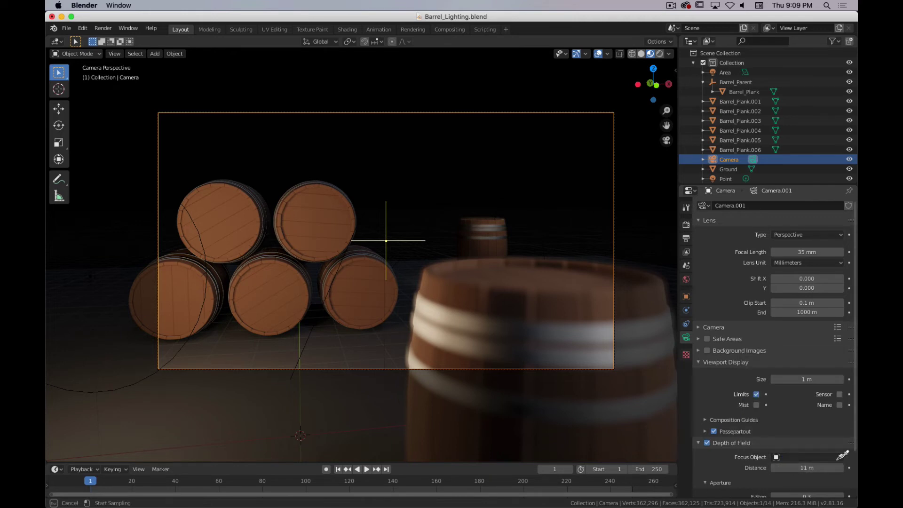
pyautogui.click(368, 280)
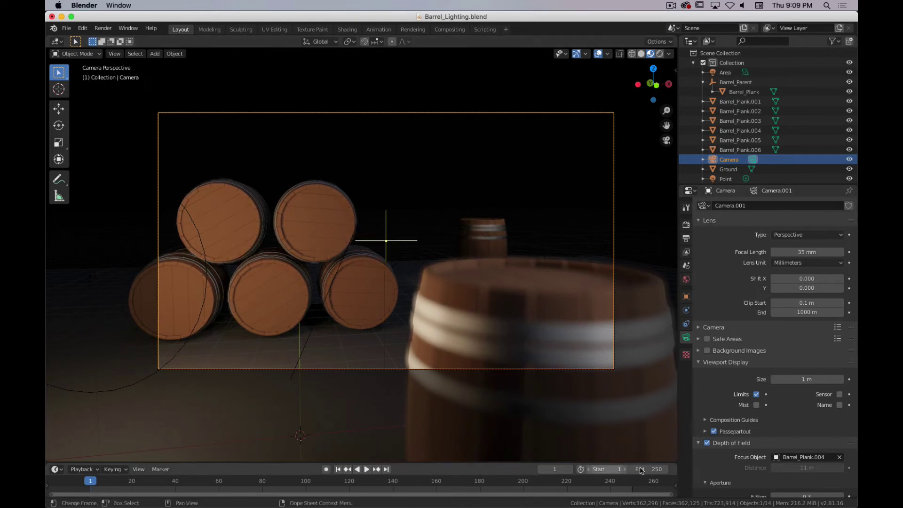
# Step: Try the foreground barrel, Barrel_Plank, as the focus object instead, and clear the focus object again
pyautogui.click(839, 458)
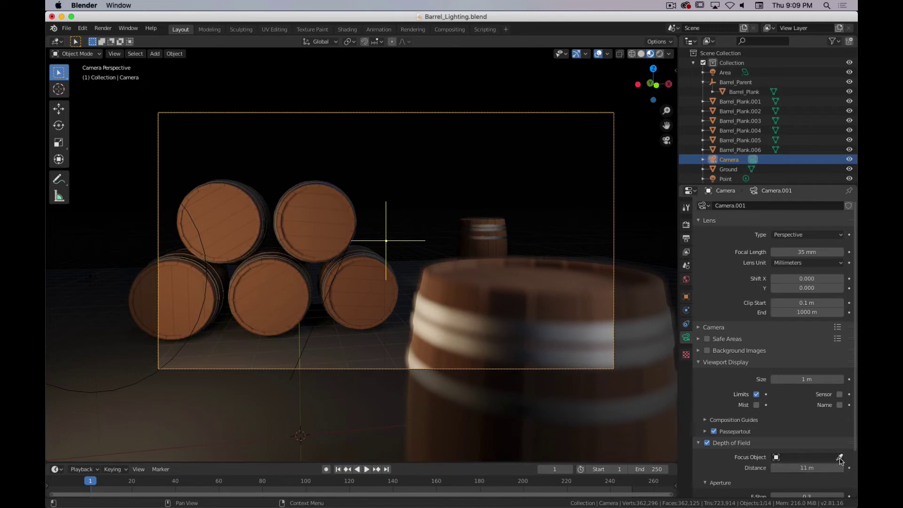
pyautogui.click(840, 458)
pyautogui.click(426, 286)
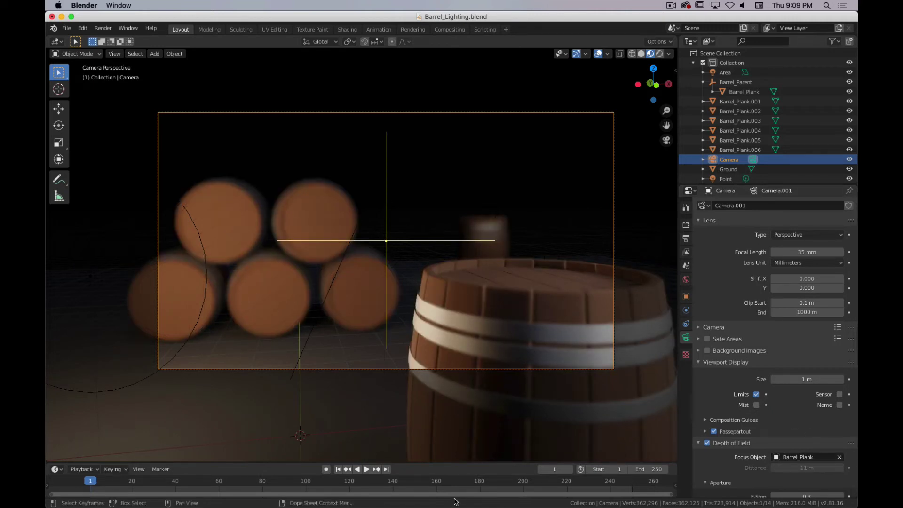
pyautogui.click(841, 458)
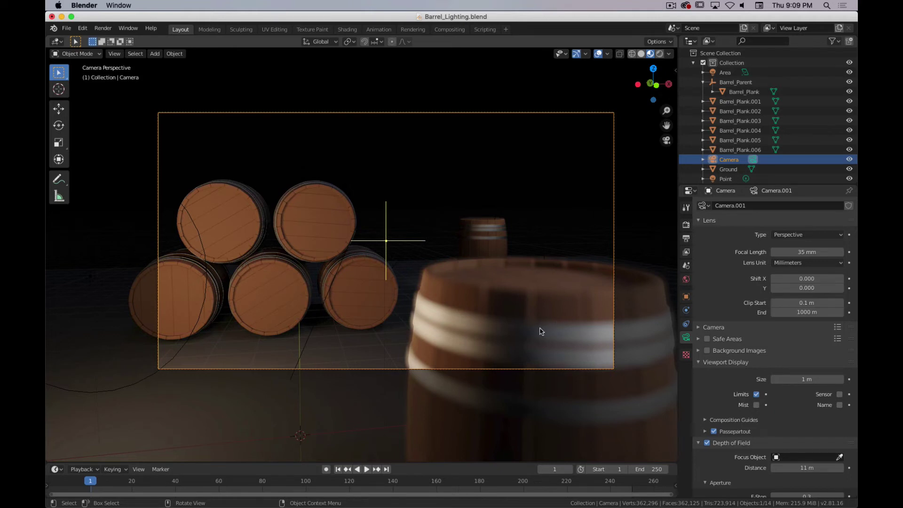
# Step: Look through the scene's render engine and device options, with Cycles as the engine and CPU as the device
pyautogui.click(686, 225)
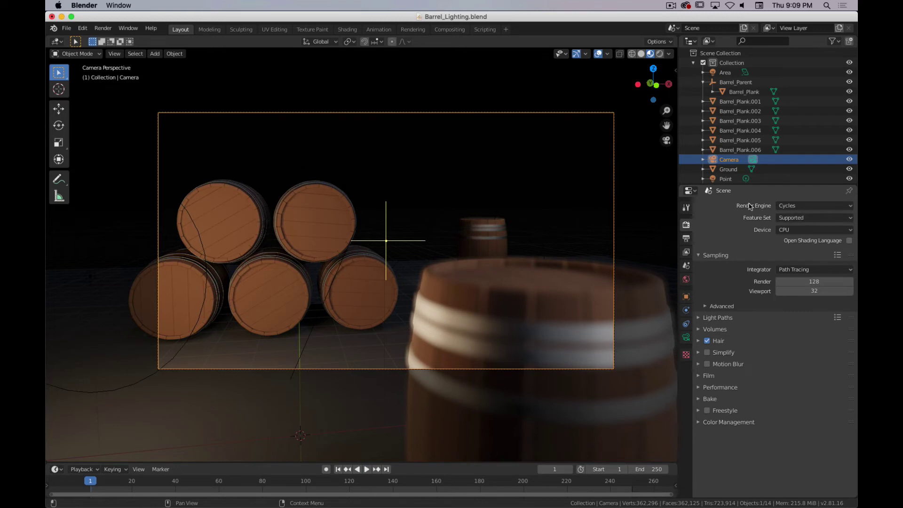
pyautogui.click(803, 206)
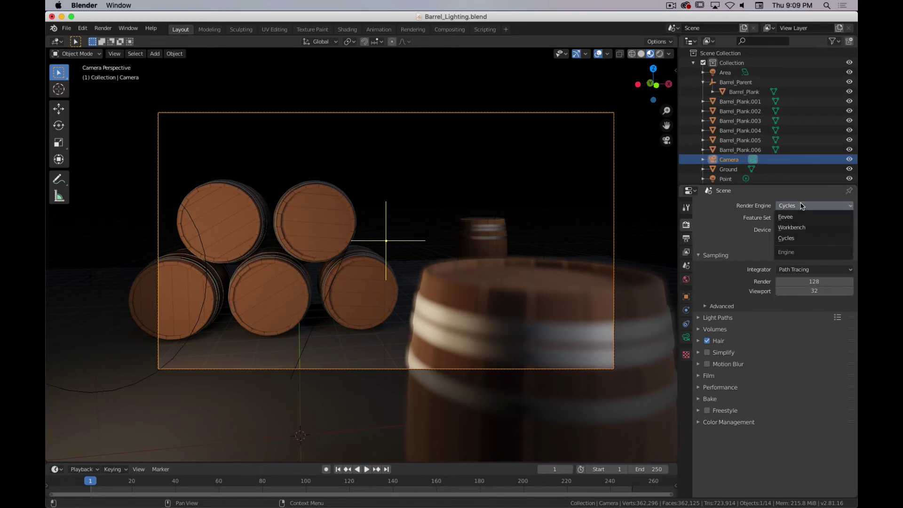
pyautogui.click(810, 207)
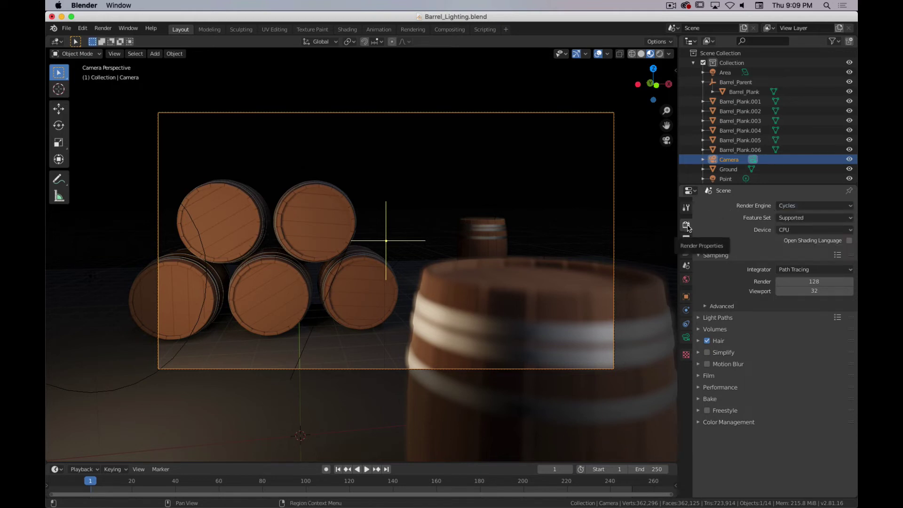
pyautogui.click(800, 208)
pyautogui.click(802, 209)
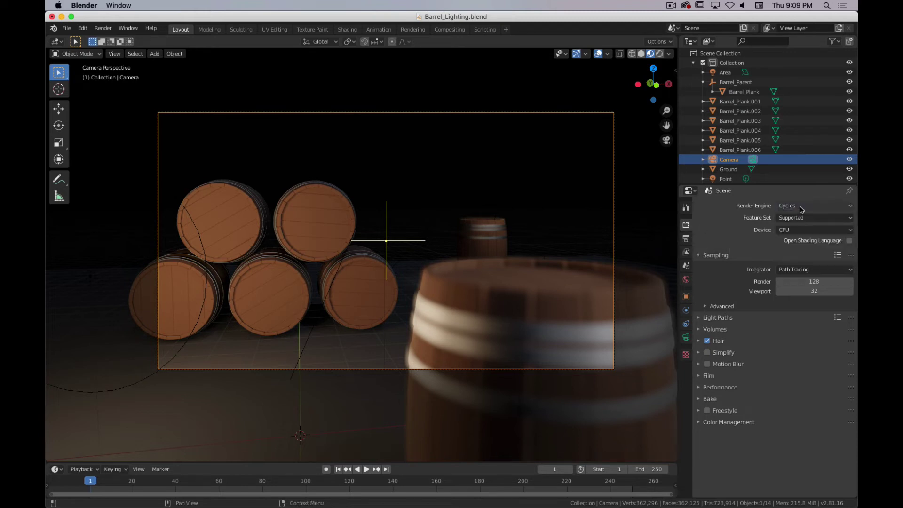
pyautogui.click(798, 232)
pyautogui.click(784, 241)
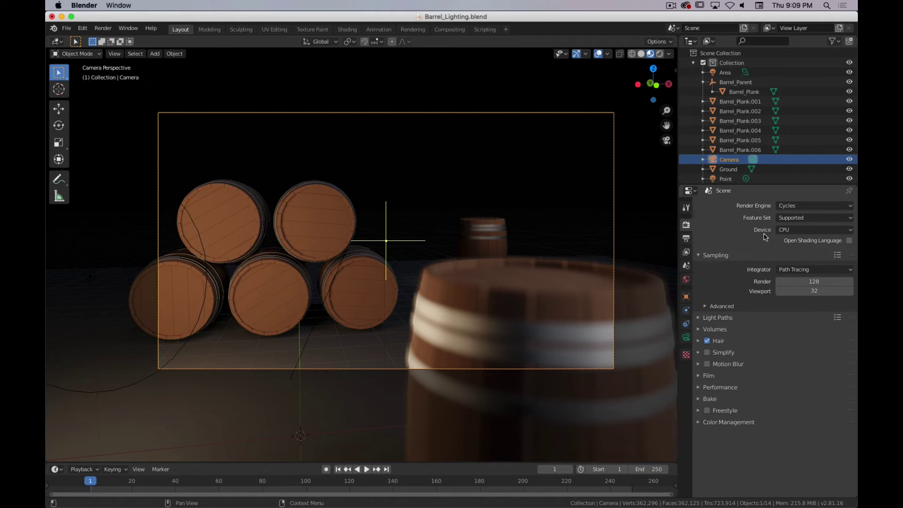
pyautogui.click(792, 230)
pyautogui.click(784, 239)
pyautogui.click(850, 241)
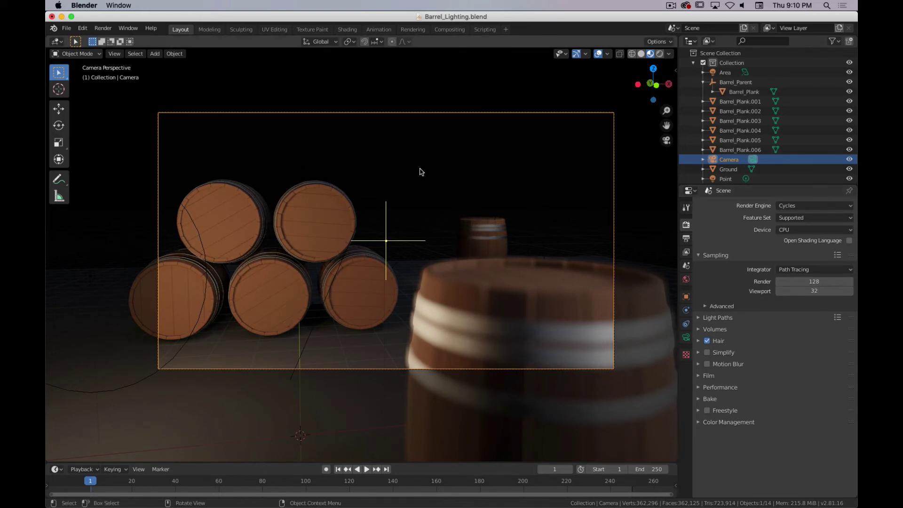
# Step: Show the viewport in rendered shading with 8 viewport samples, and compare it with material preview shading
pyautogui.press('z')
pyautogui.click(424, 114)
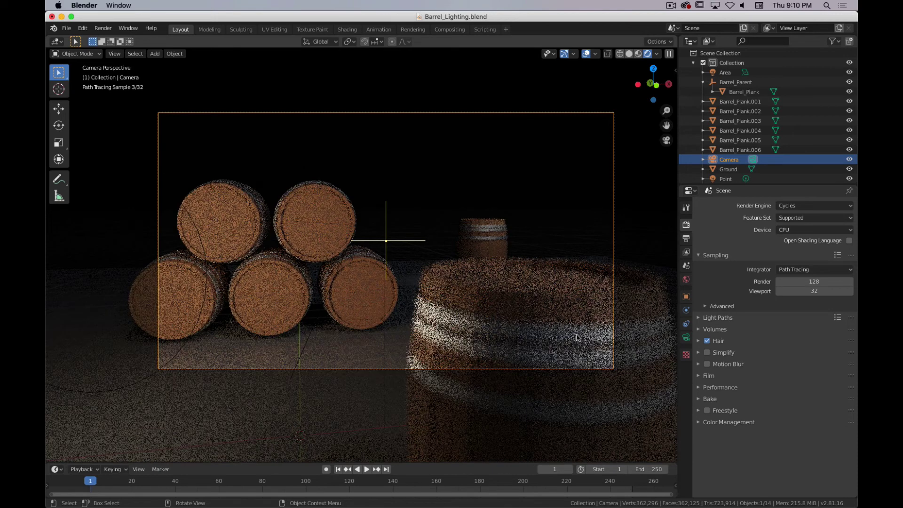
pyautogui.click(820, 291)
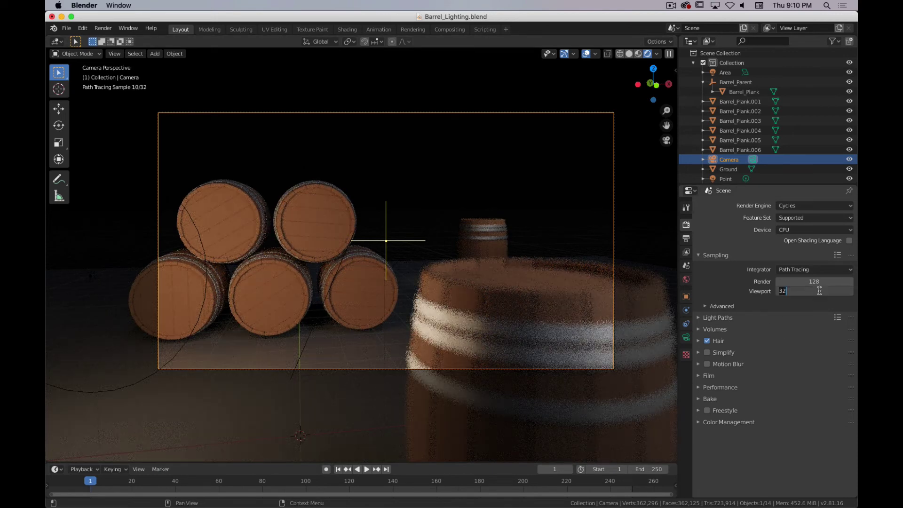
pyautogui.write('8')
pyautogui.press('Return')
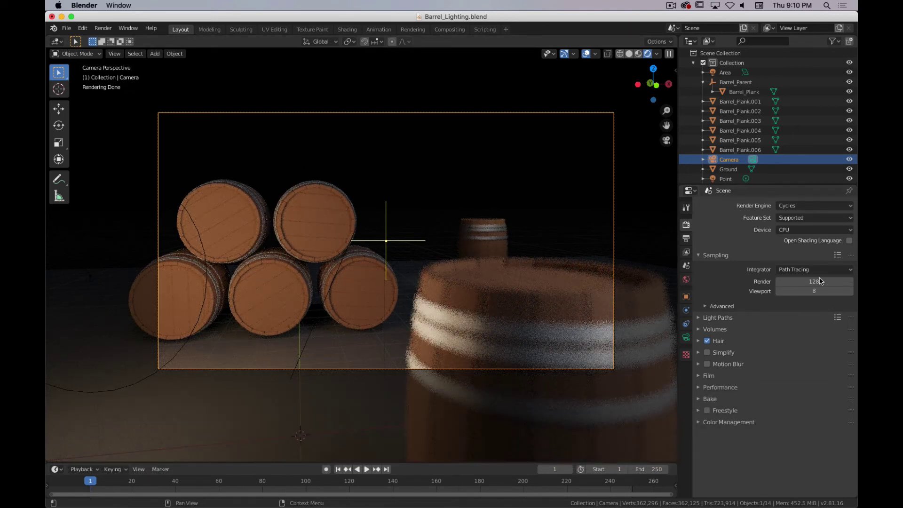
pyautogui.press('z')
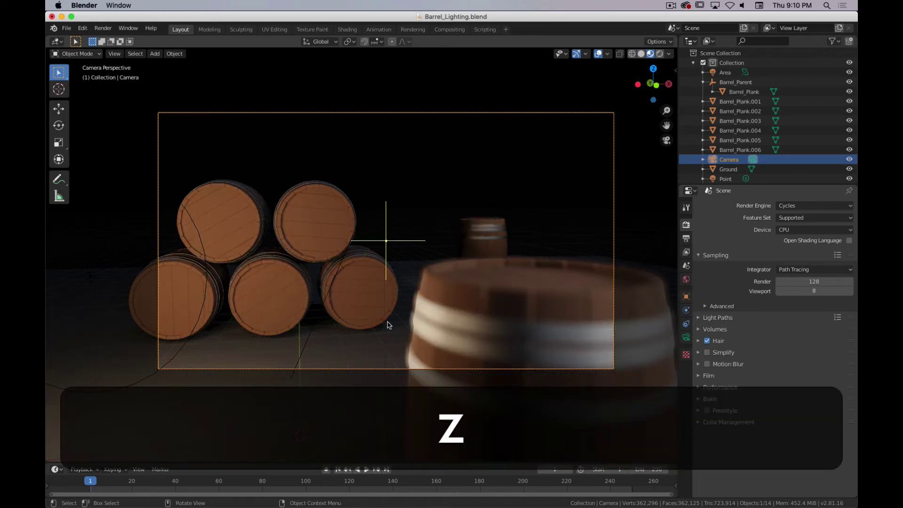
pyautogui.press('z')
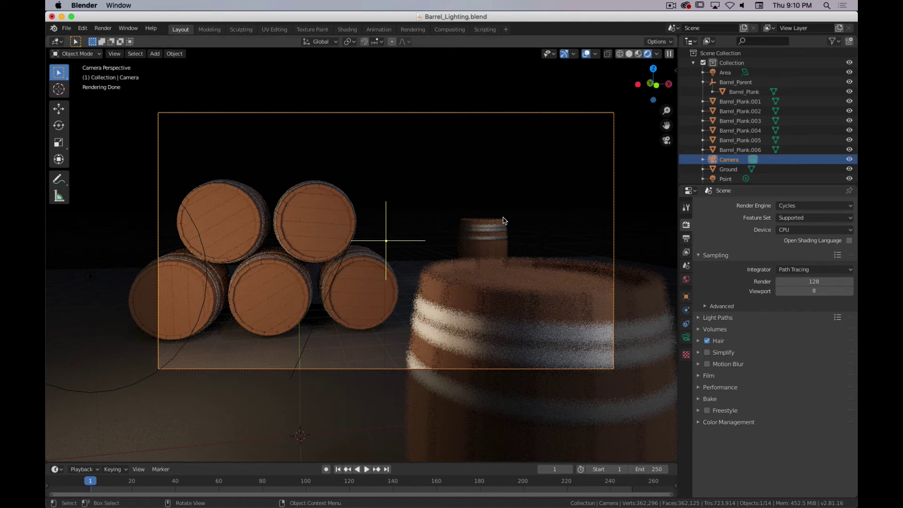
# Step: Raise the viewport sampling to 64 samples and then to 128
pyautogui.click(811, 289)
pyautogui.write('64')
pyautogui.press('Return')
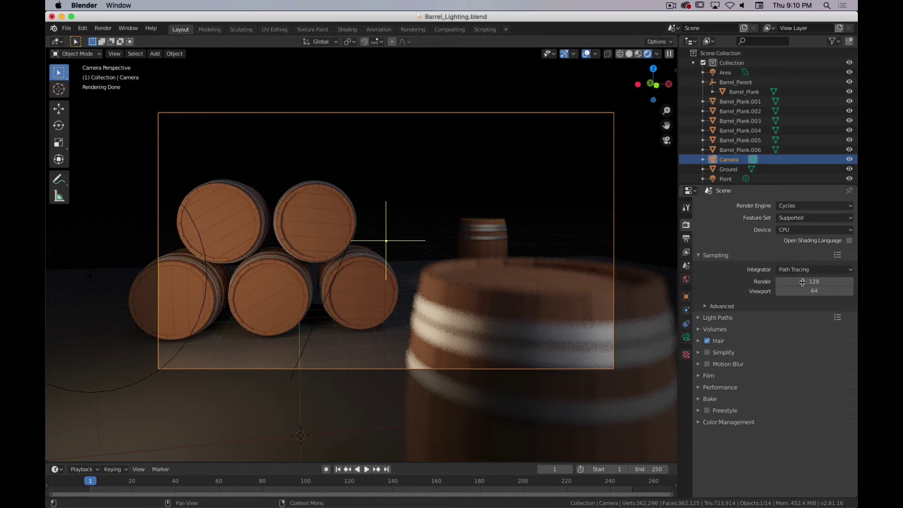
pyautogui.click(815, 292)
pyautogui.write('128')
pyautogui.press('Return')
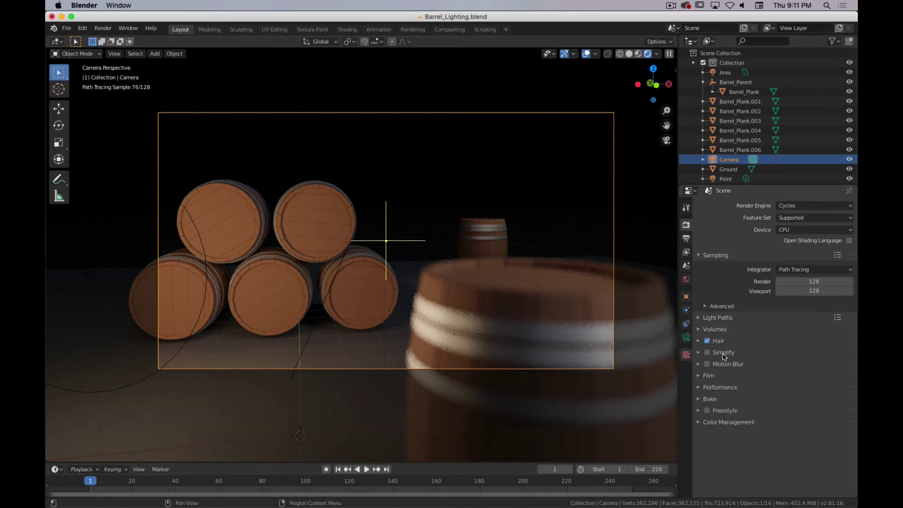
# Step: Set the final render sampling to 1024 samples
pyautogui.click(810, 281)
pyautogui.write('1024')
pyautogui.press('Return')
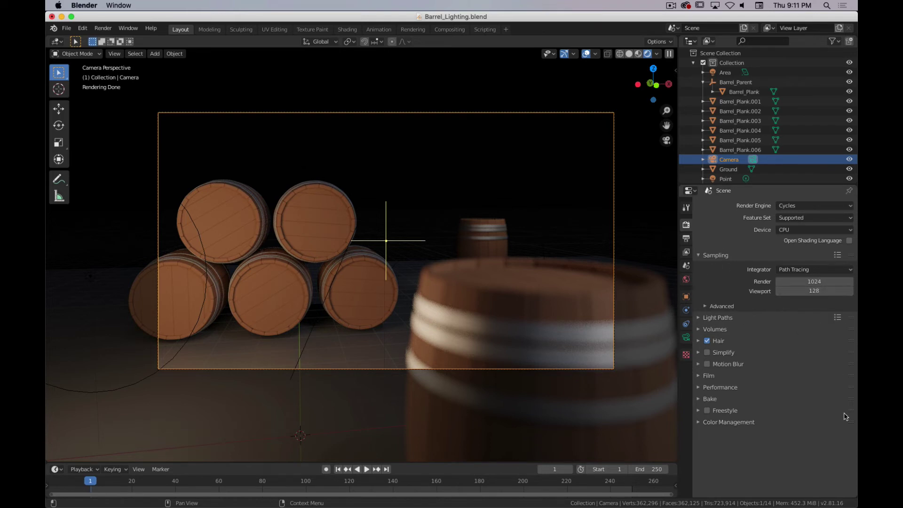
# Step: Try ambient occlusion on the world and switch it back off
pyautogui.click(687, 252)
pyautogui.click(687, 280)
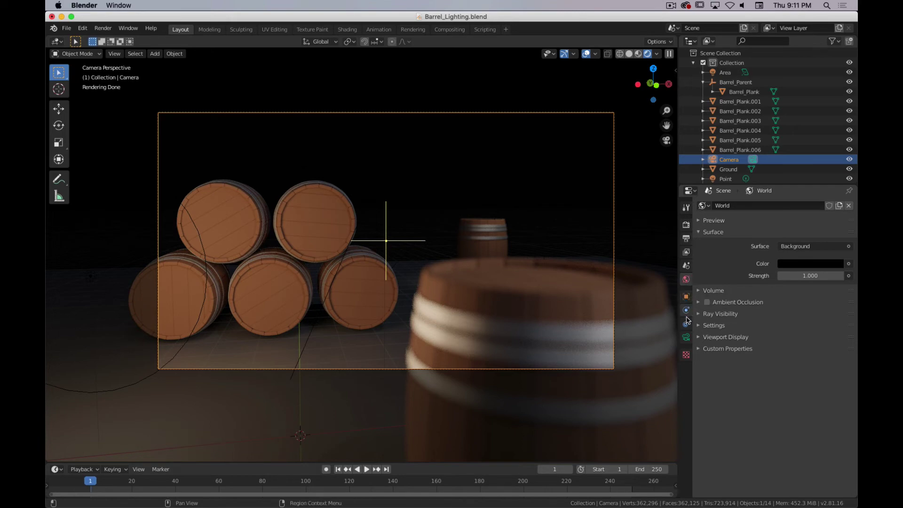
pyautogui.click(707, 303)
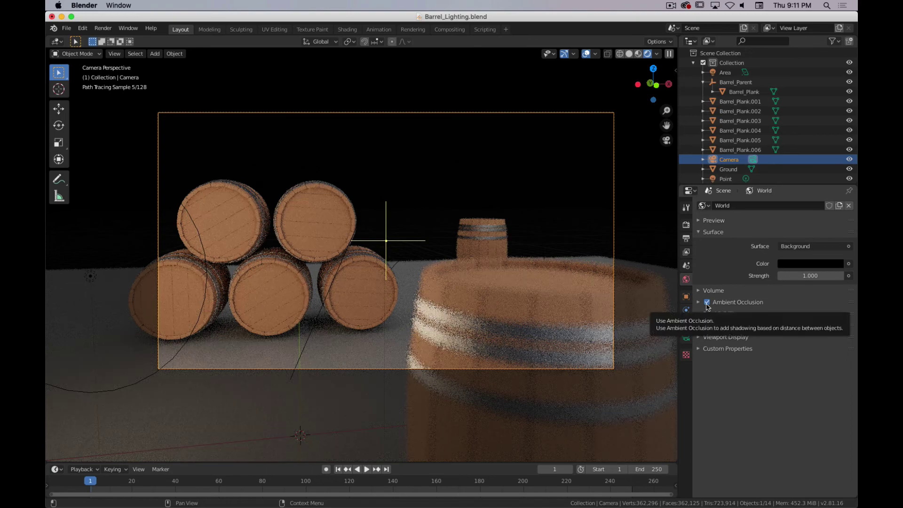
pyautogui.click(707, 302)
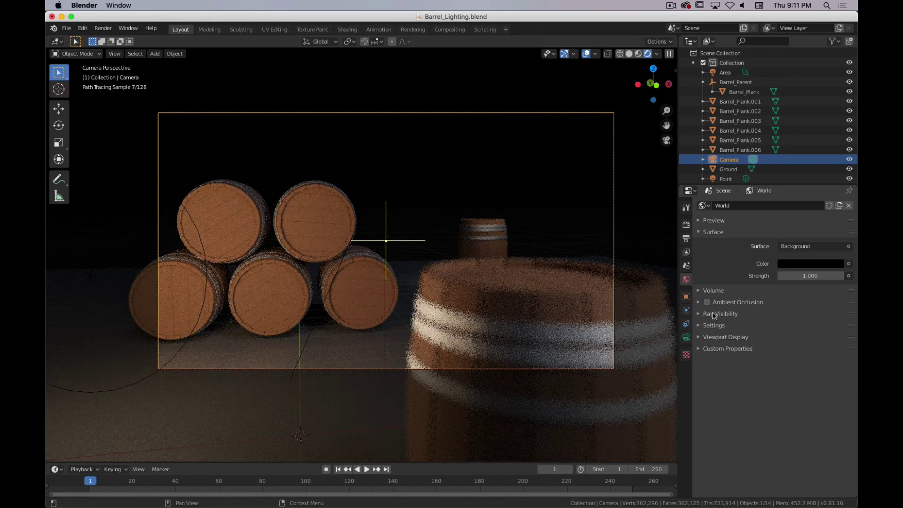
# Step: Examine the view layer's passes and its denoising settings
pyautogui.click(687, 266)
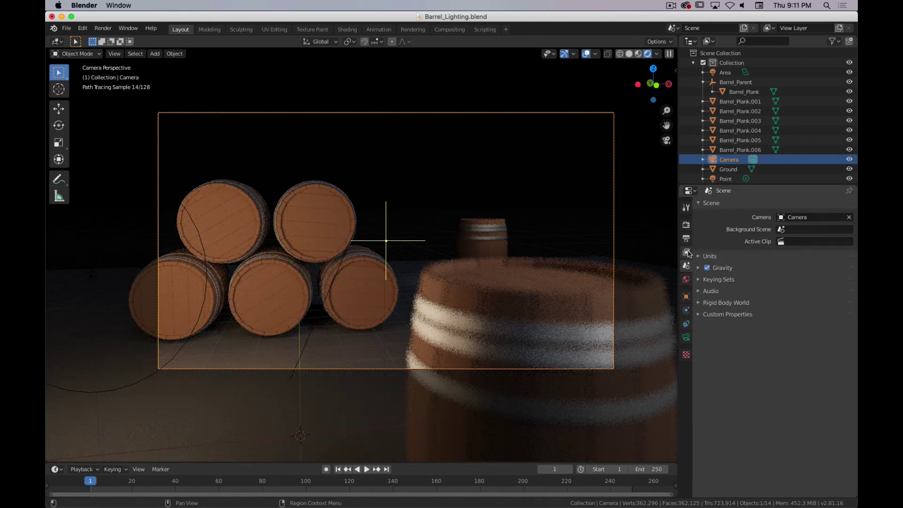
pyautogui.click(687, 252)
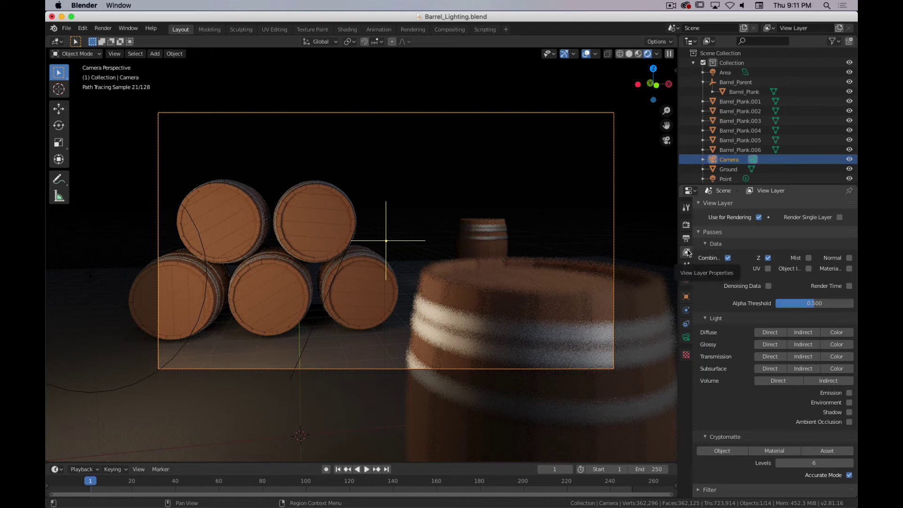
pyautogui.scroll(-1, 688, 253)
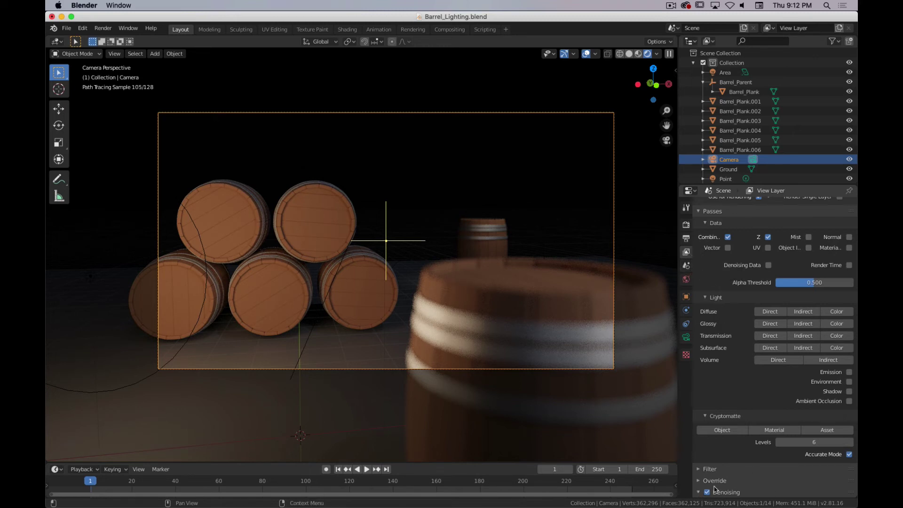
pyautogui.click(699, 492)
pyautogui.scroll(-4, 701, 447)
pyautogui.click(699, 402)
pyautogui.scroll(1, 725, 320)
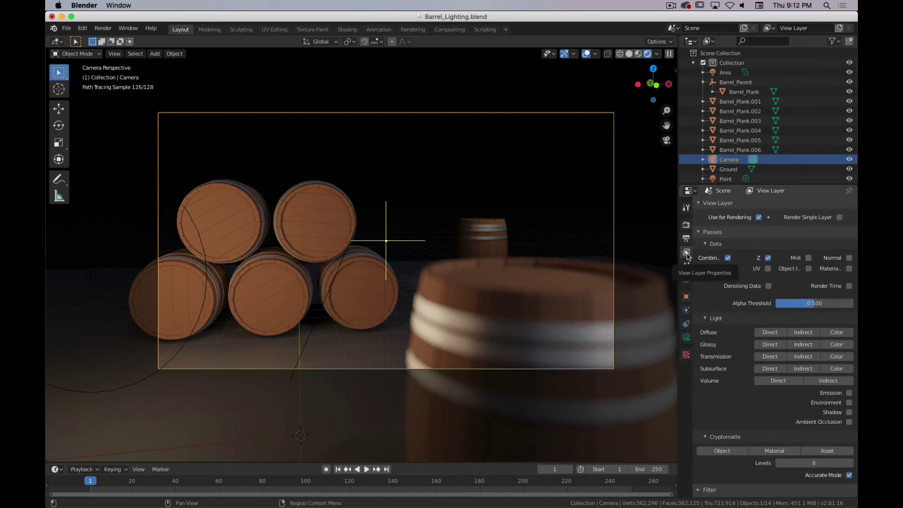
# Step: Set the output resolution to 3840 × 2160 px
pyautogui.click(686, 239)
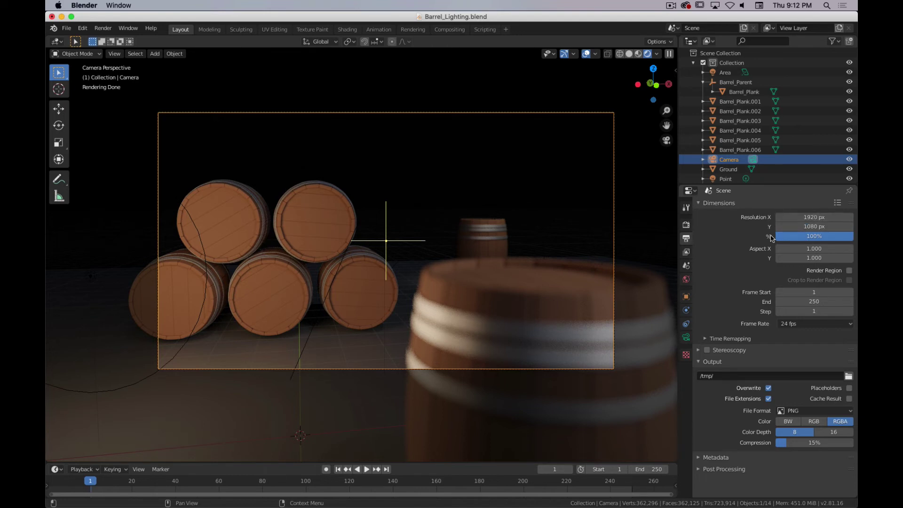
pyautogui.click(812, 218)
pyautogui.write('380')
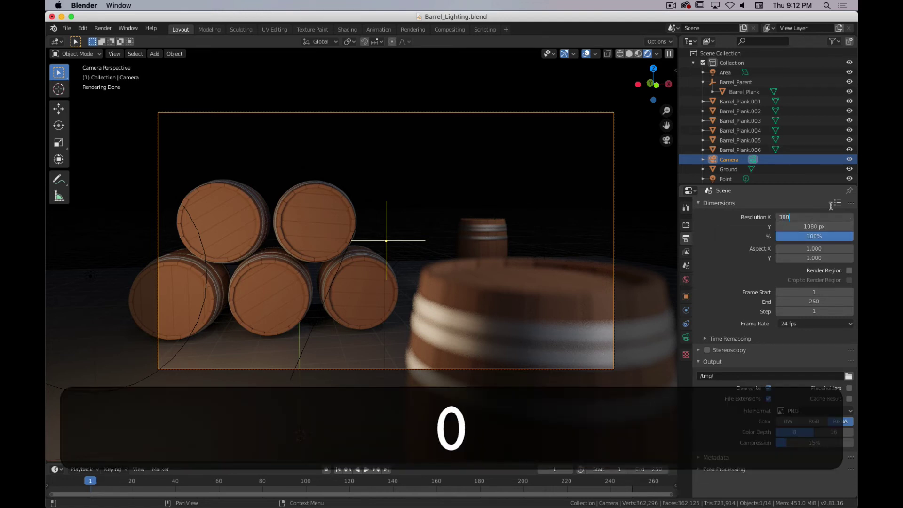
pyautogui.write('40')
pyautogui.press('Tab')
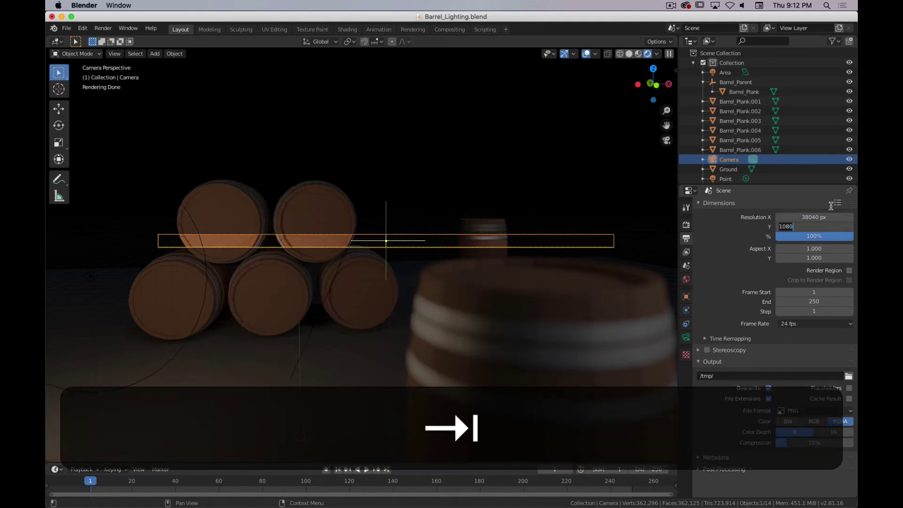
pyautogui.hotkey('shift', 'Tab')
pyautogui.write('38')
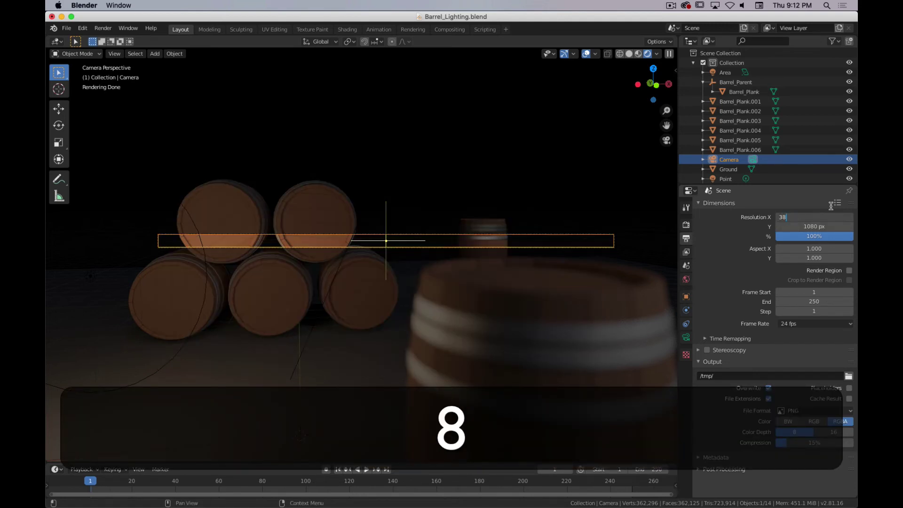
pyautogui.write('40')
pyautogui.press('Tab')
pyautogui.write('2160')
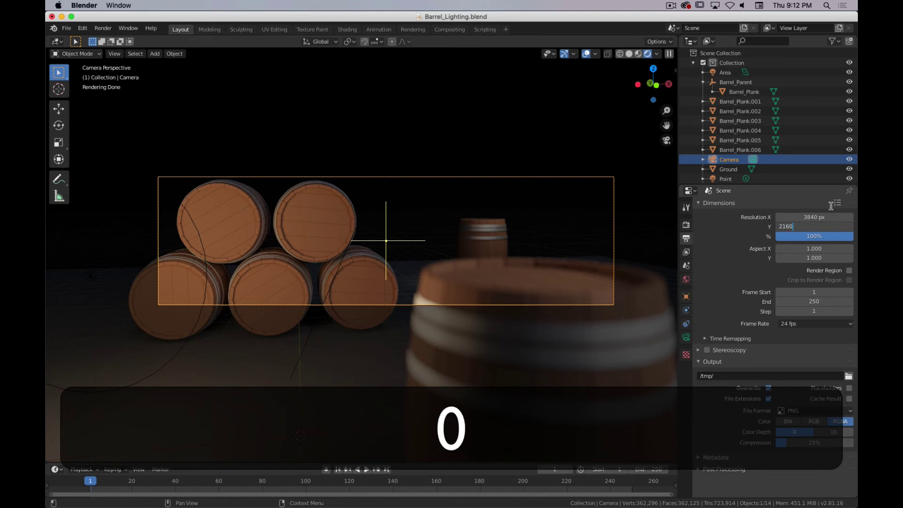
pyautogui.press('Return')
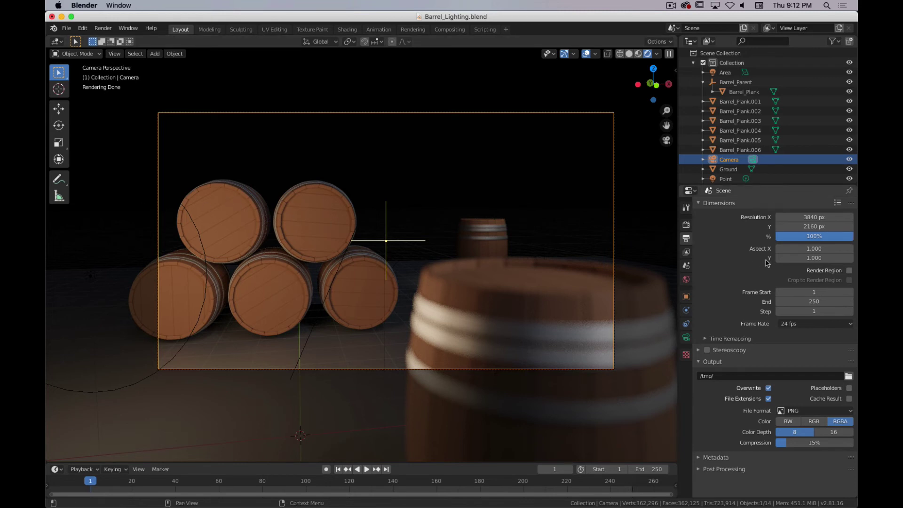
# Step: Set the output resolution to 1920 × 1080 px
pyautogui.click(810, 218)
pyautogui.write('1092')
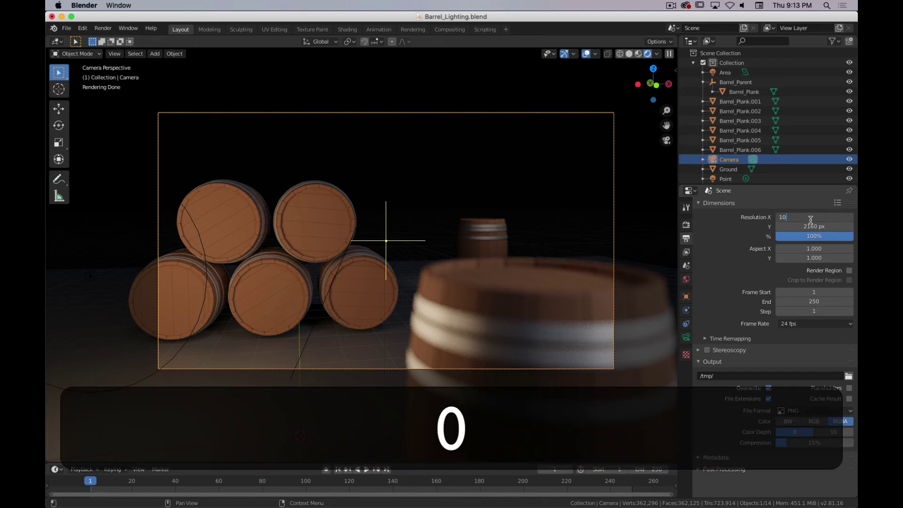
pyautogui.press('BackSpace')
pyautogui.press('BackSpace')
pyautogui.press('BackSpace')
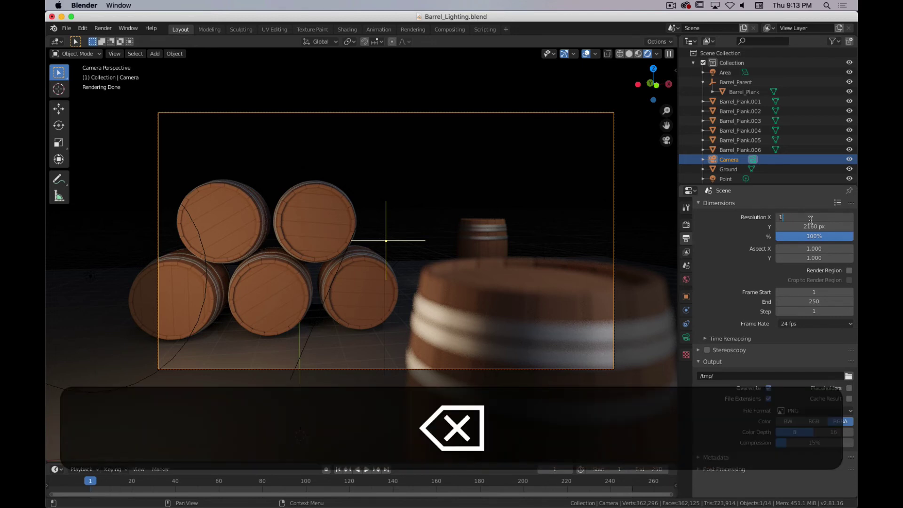
pyautogui.write('1920')
pyautogui.press('Tab')
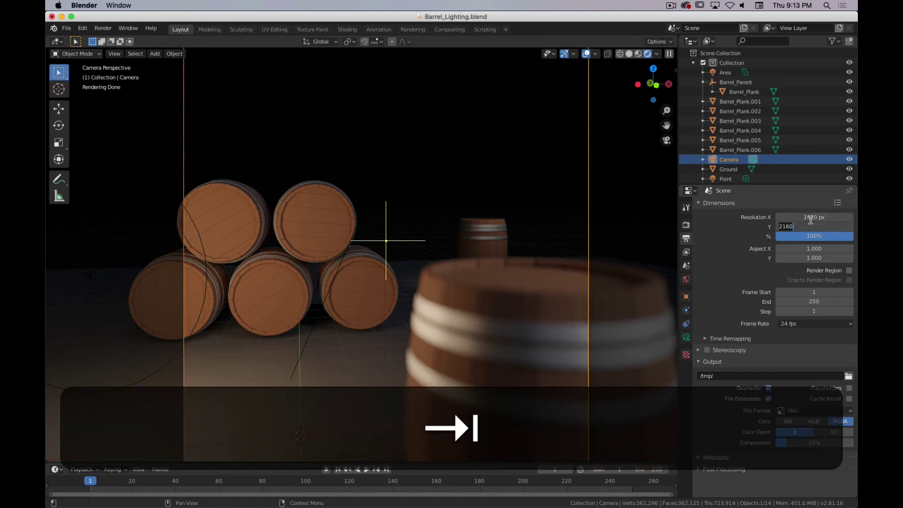
pyautogui.write('10')
pyautogui.press('Return')
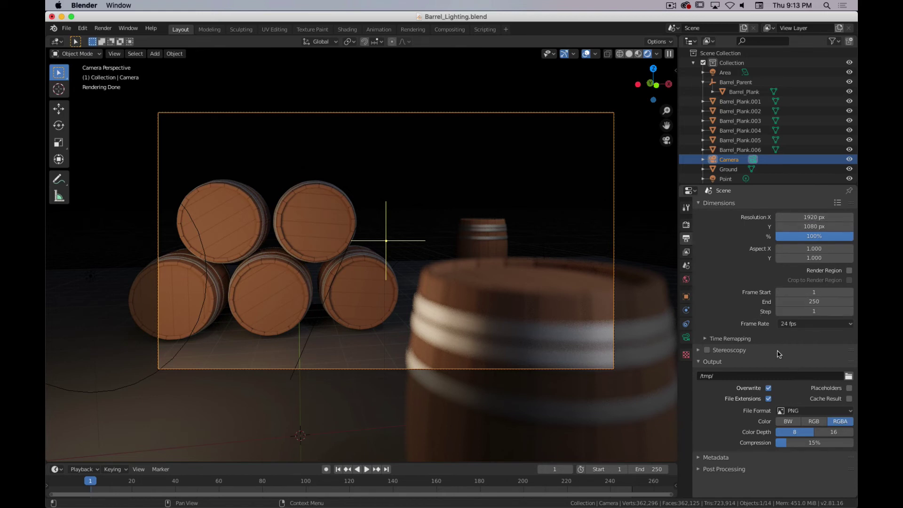
# Step: Examine the output file format choices and the PNG compression setting
pyautogui.click(811, 413)
pyautogui.moveTo(785, 443); pyautogui.dragTo(776, 443)
# Step: Make the render's film background transparent and enable transparent glass
pyautogui.click(686, 225)
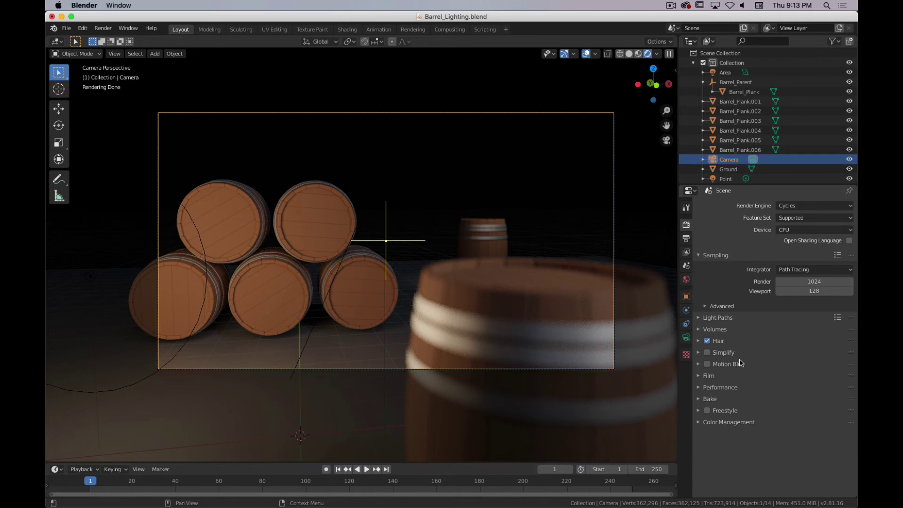
pyautogui.click(709, 376)
pyautogui.scroll(-2, 724, 403)
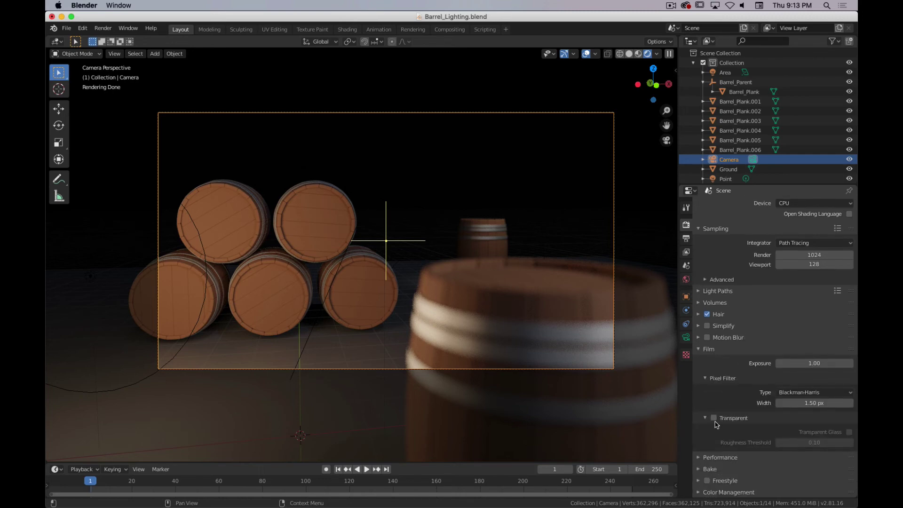
pyautogui.click(715, 419)
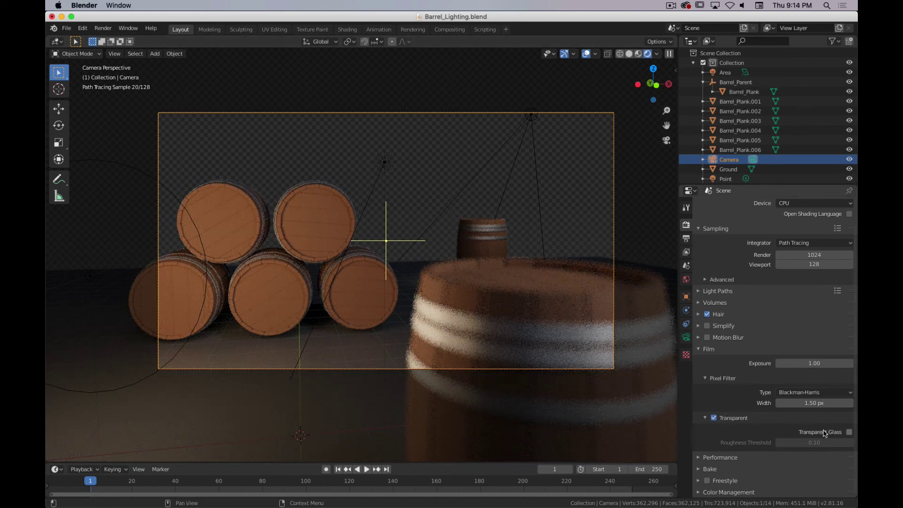
pyautogui.click(849, 432)
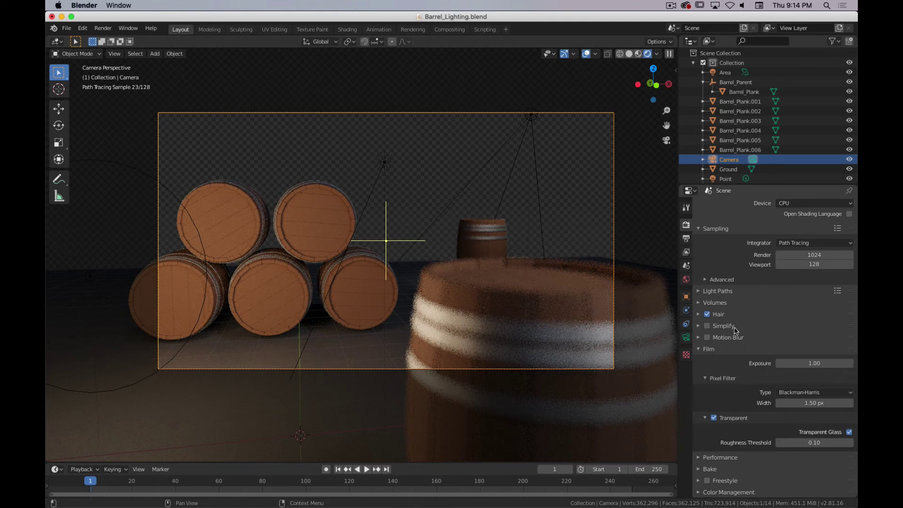
# Step: Review the sampling, film, PNG output, view layer pass and denoising, and scene settings ahead of the final render
pyautogui.scroll(2, 753, 239)
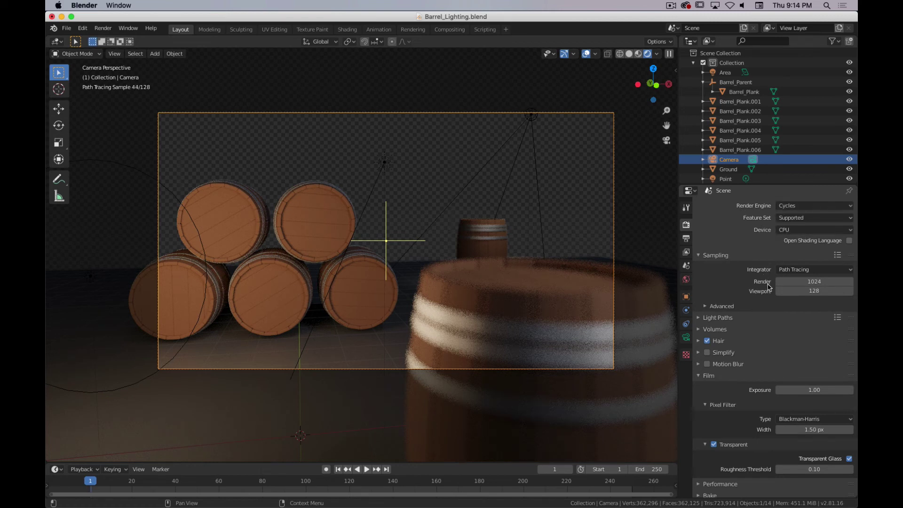
pyautogui.scroll(-2, 776, 335)
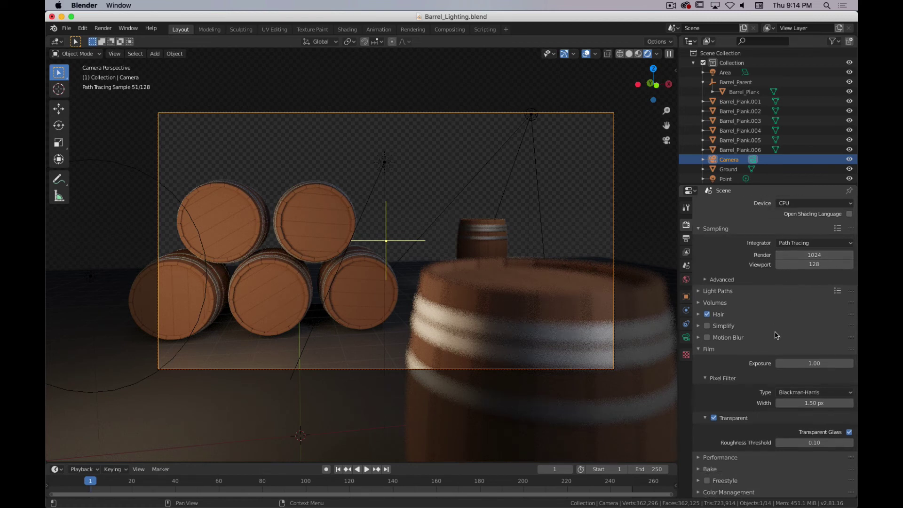
pyautogui.scroll(2, 712, 349)
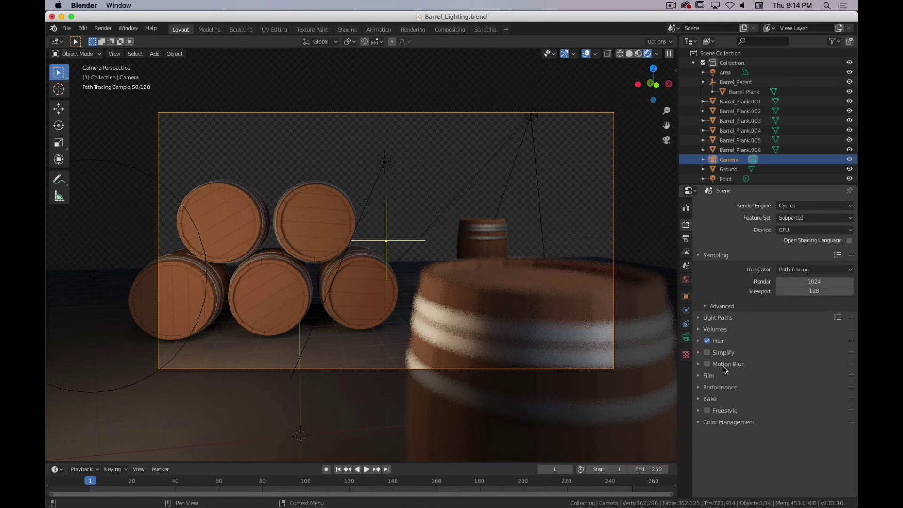
pyautogui.click(708, 376)
pyautogui.scroll(-2, 743, 382)
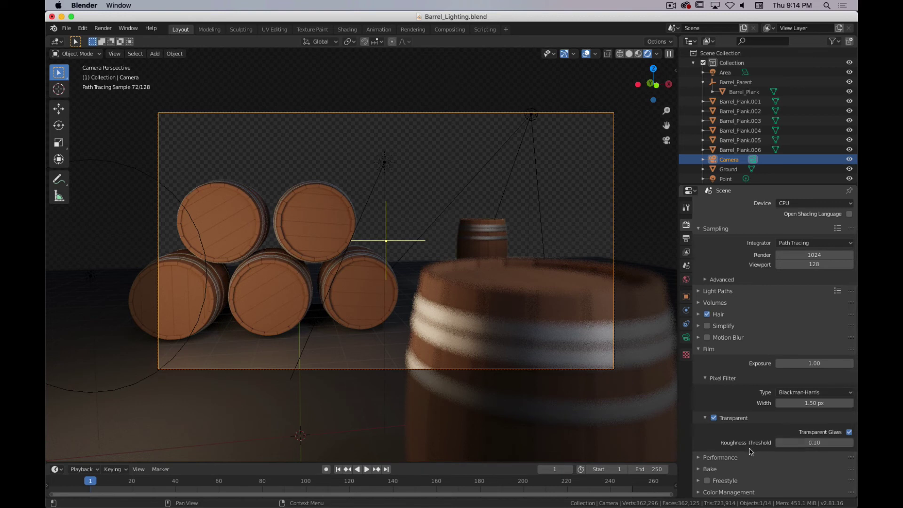
pyautogui.click(687, 240)
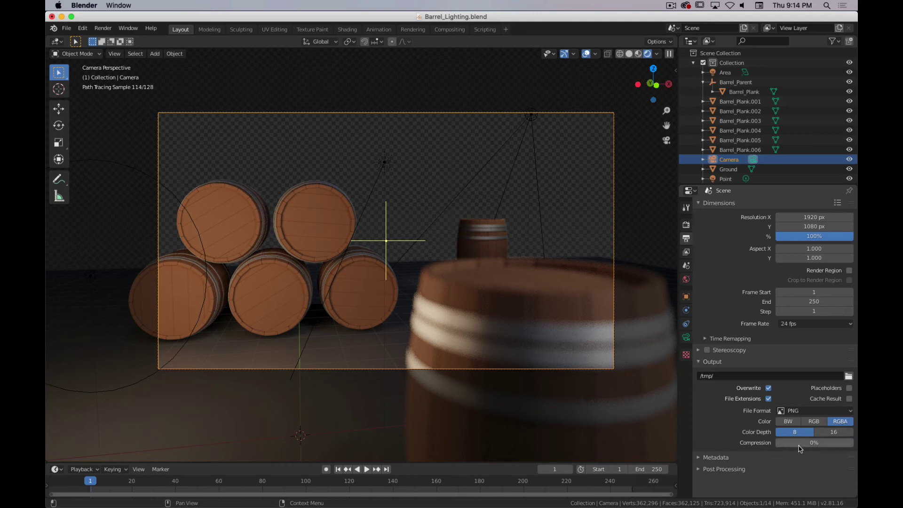
pyautogui.click(686, 252)
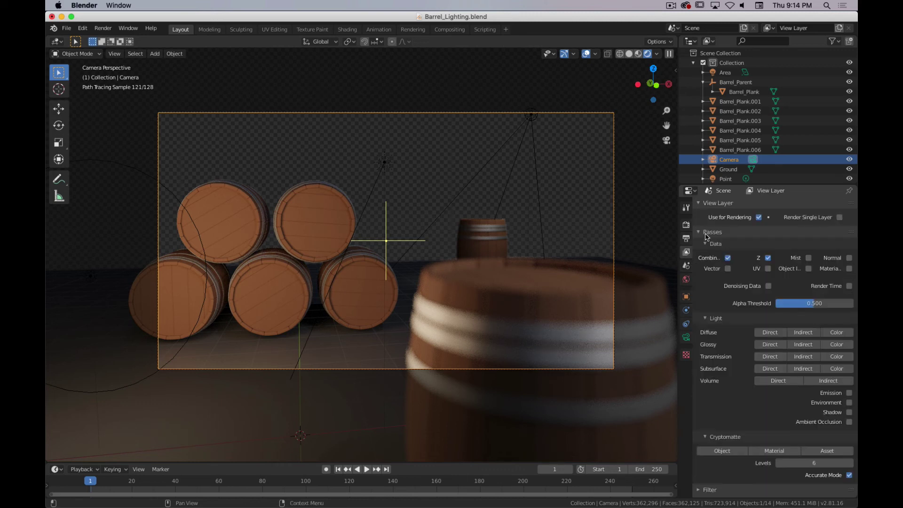
pyautogui.scroll(-1, 743, 317)
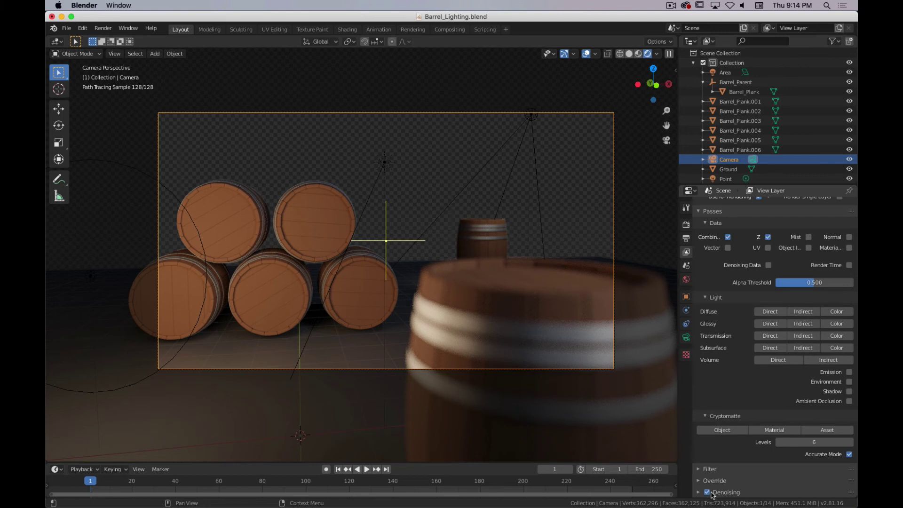
pyautogui.click(686, 265)
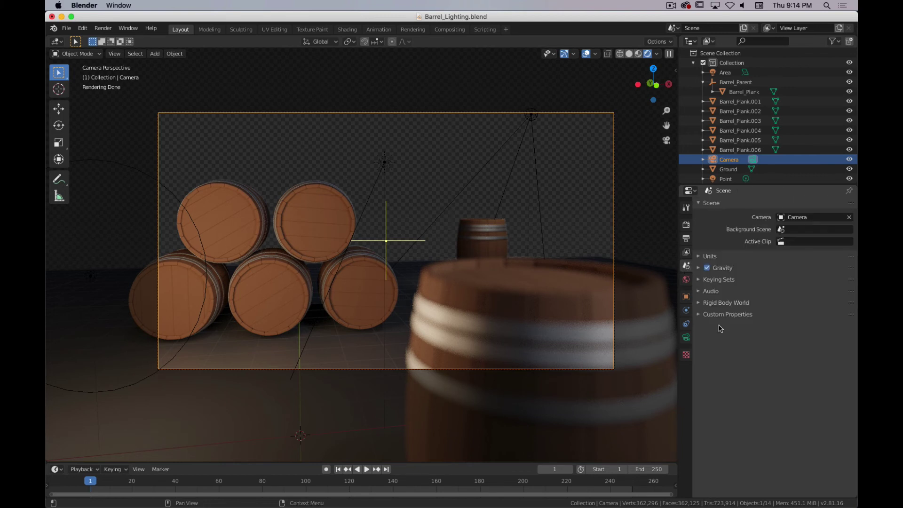
pyautogui.click(686, 225)
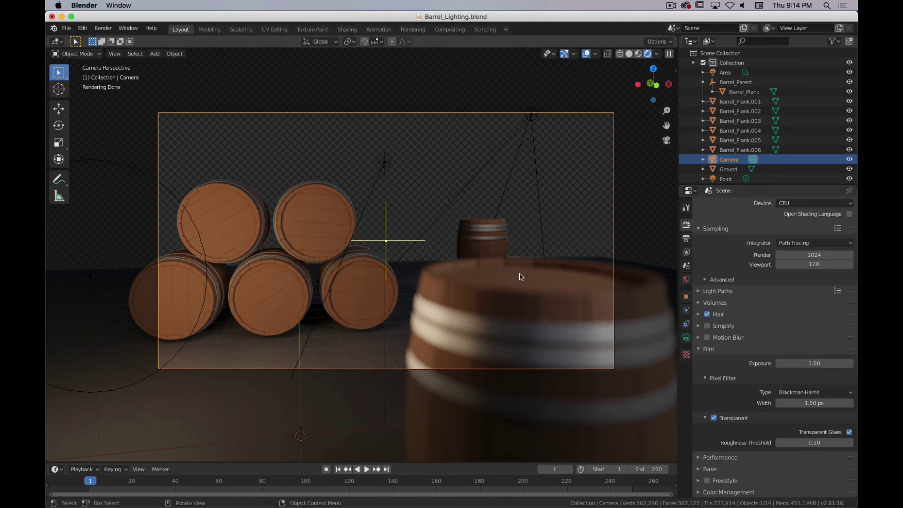
pyautogui.scroll(2, 752, 289)
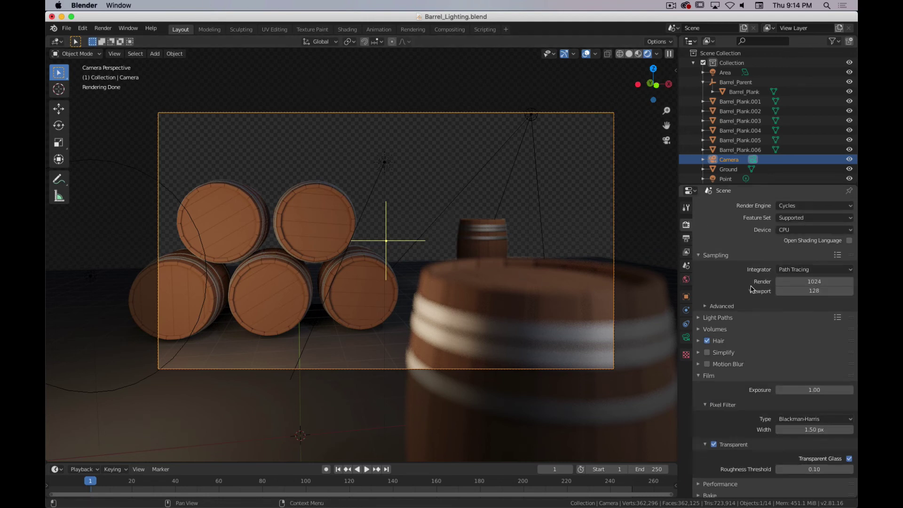
# Step: Render the current frame as a still image and show the render result at 1:2 zoom
pyautogui.click(103, 29)
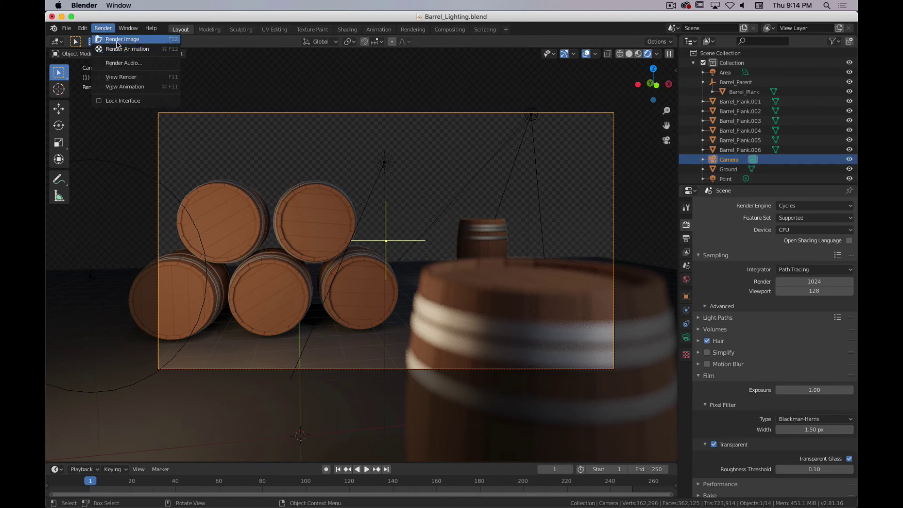
pyautogui.click(168, 42)
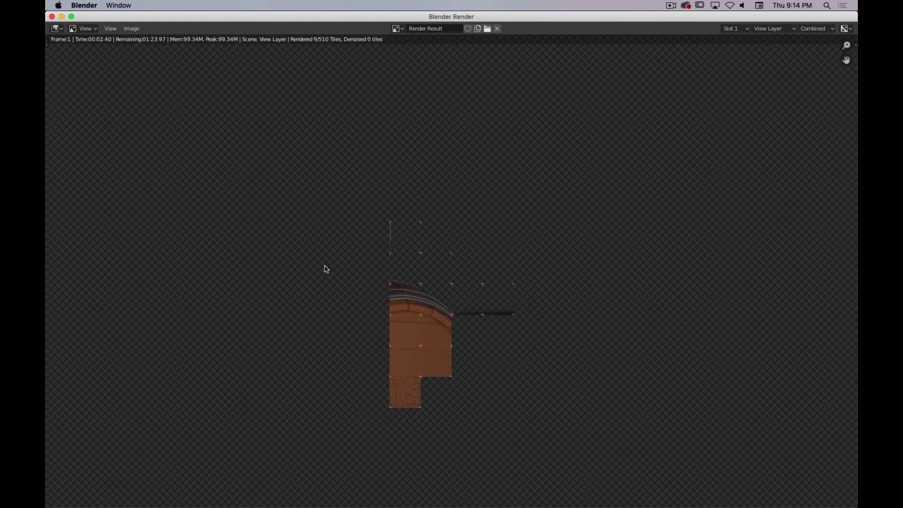
pyautogui.moveTo(301, 15); pyautogui.dragTo(486, 248)
pyautogui.doubleClick(487, 248)
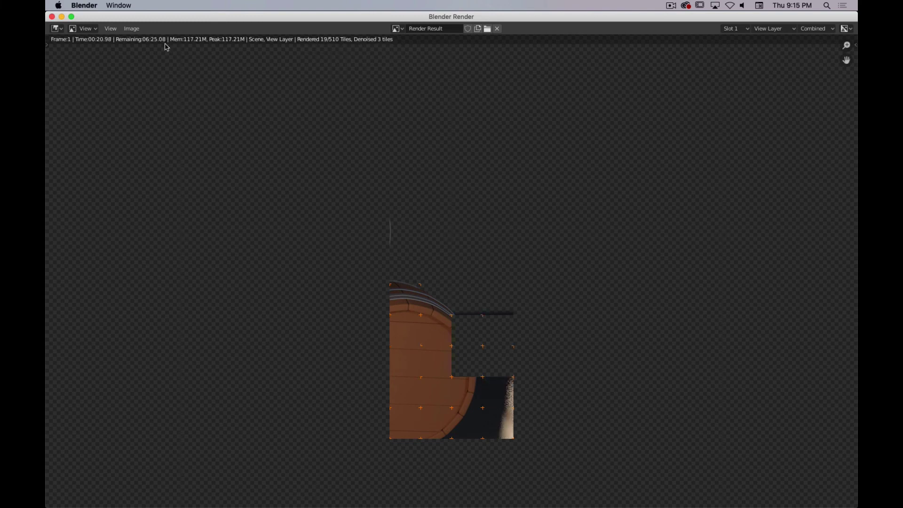
pyautogui.click(112, 29)
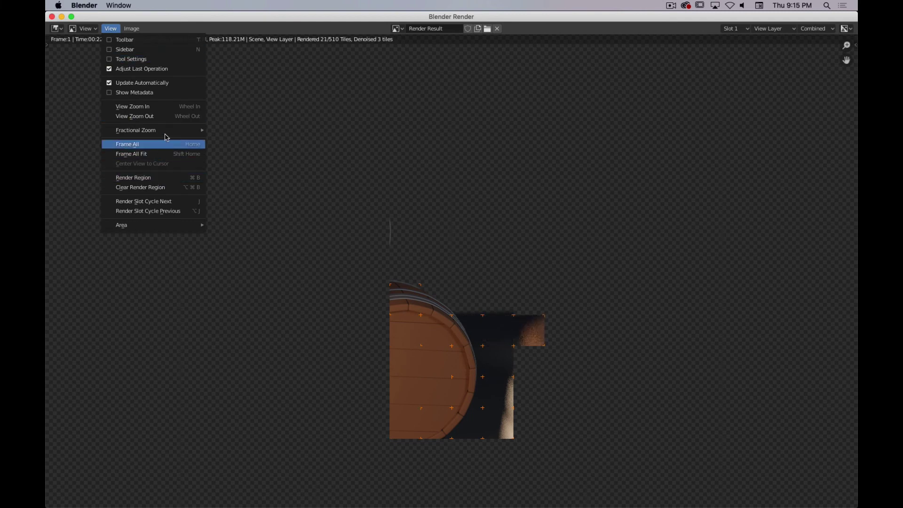
pyautogui.moveTo(203, 131)
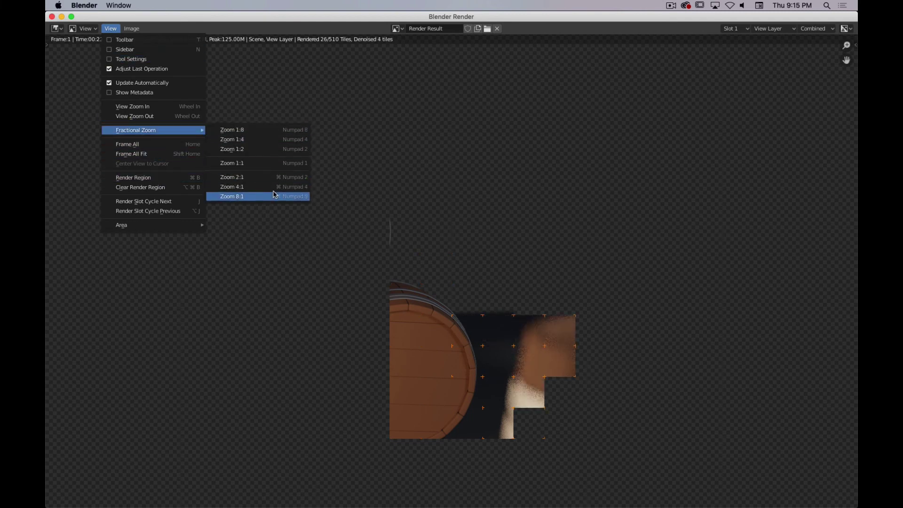
pyautogui.click(266, 151)
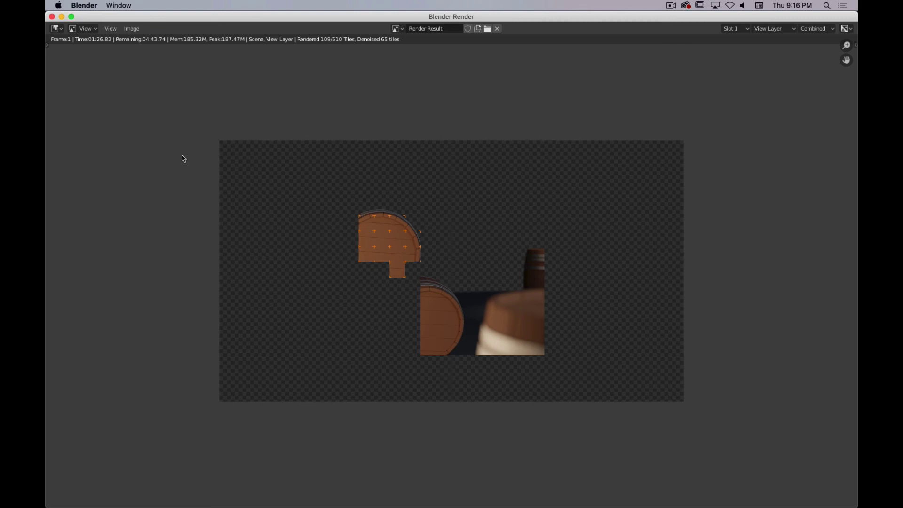
pyautogui.click(132, 29)
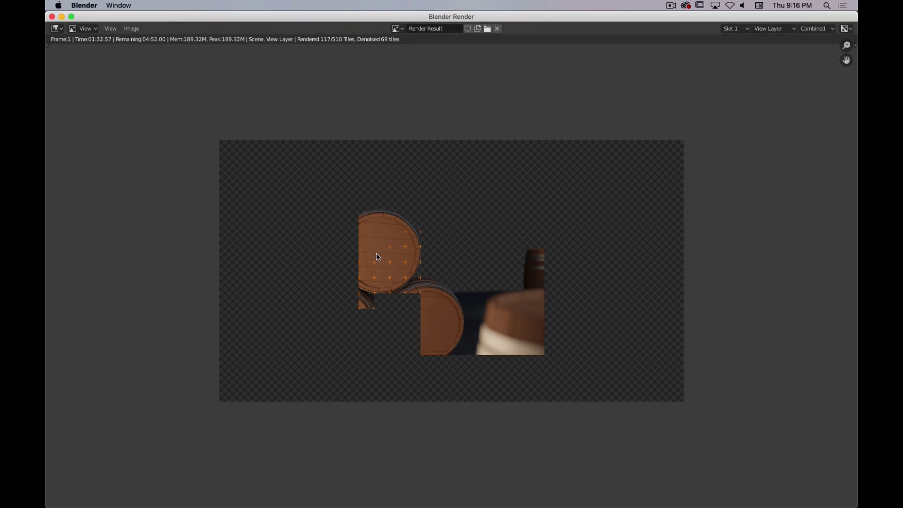
pyautogui.press('super')
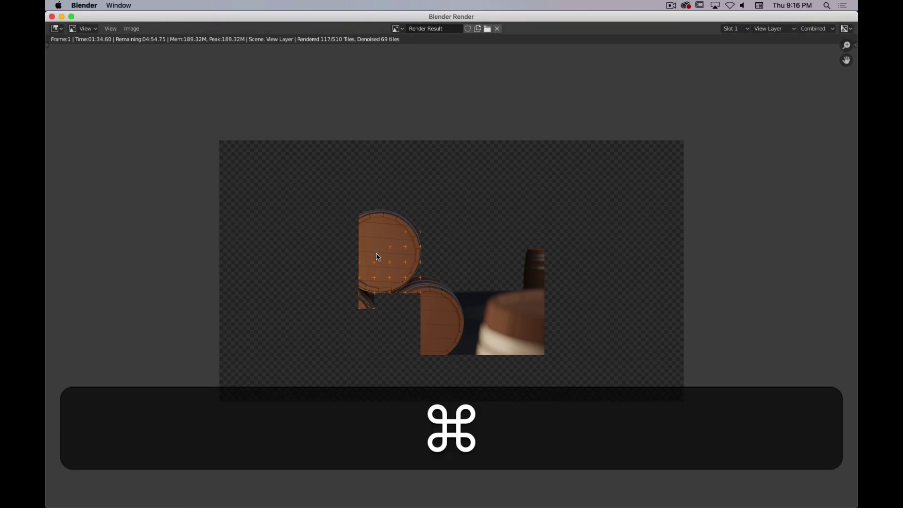
pyautogui.press('super+period')
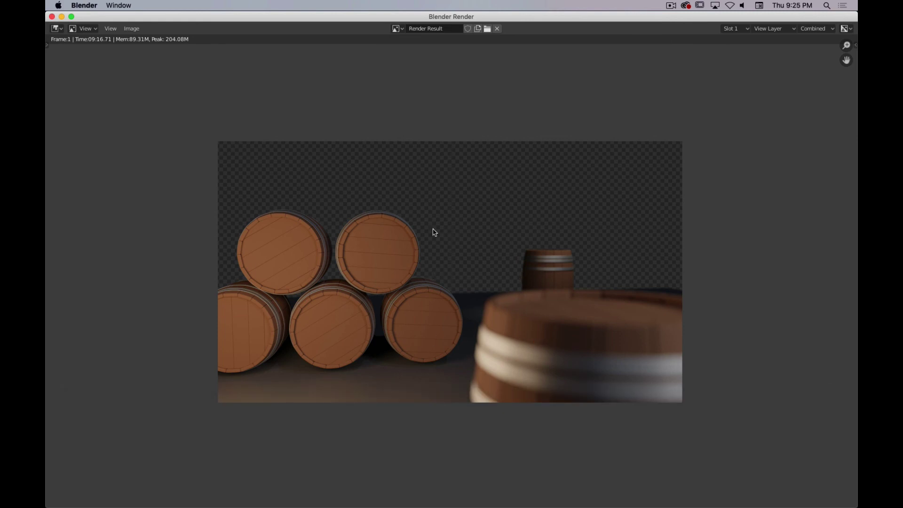
# Step: Save the finished render as Barrel_Scene.png in the 3D_Basics_Spring_2020 folder
pyautogui.click(111, 28)
pyautogui.moveTo(132, 29)
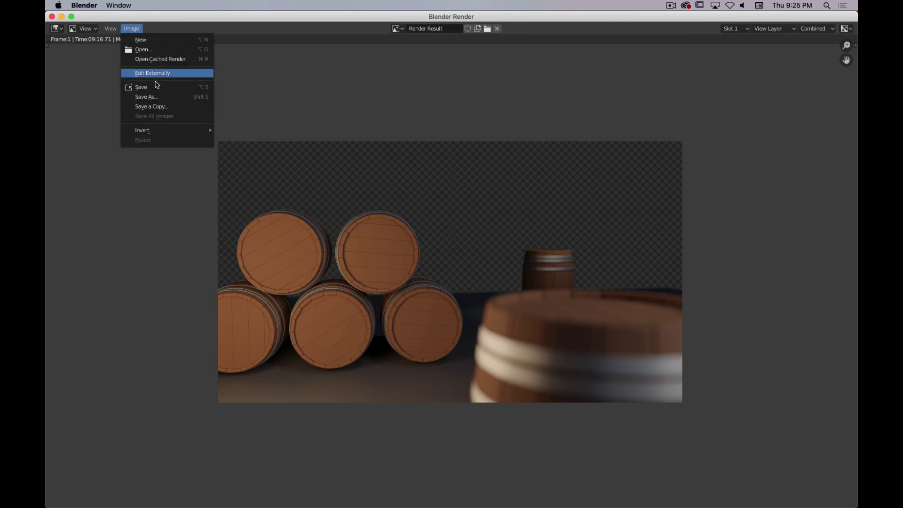
pyautogui.click(159, 97)
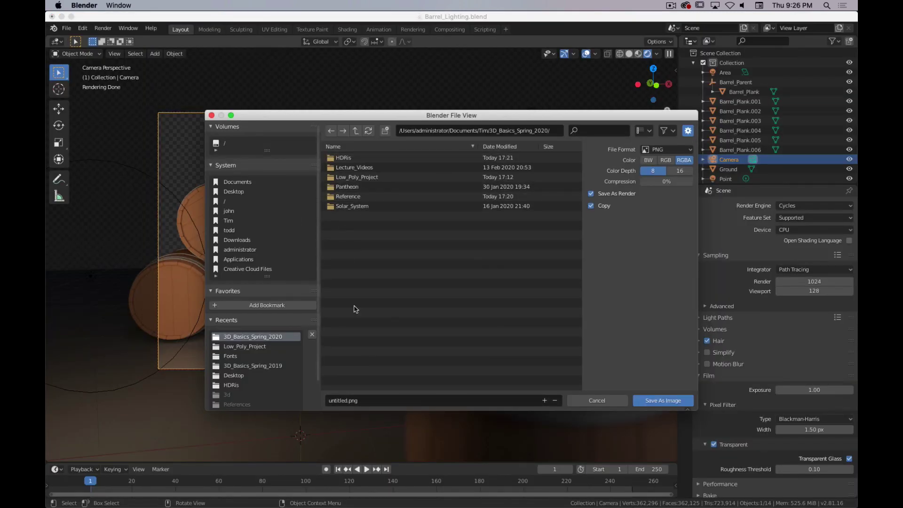
pyautogui.doubleClick(347, 400)
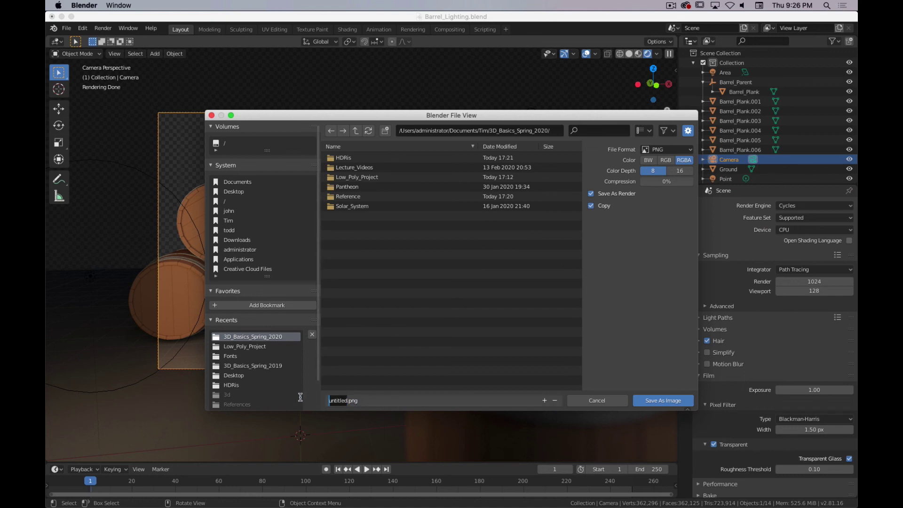
pyautogui.write('Barrel_Scene')
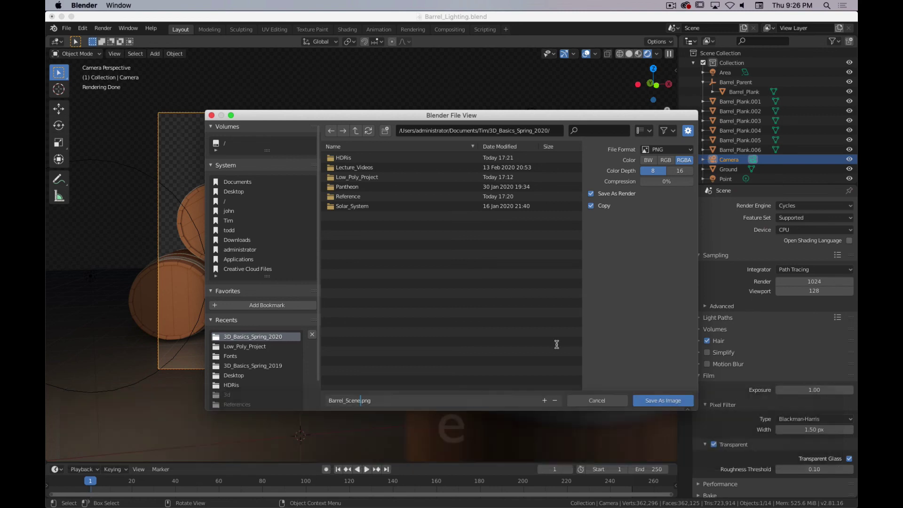
pyautogui.click(661, 400)
pyautogui.click(666, 402)
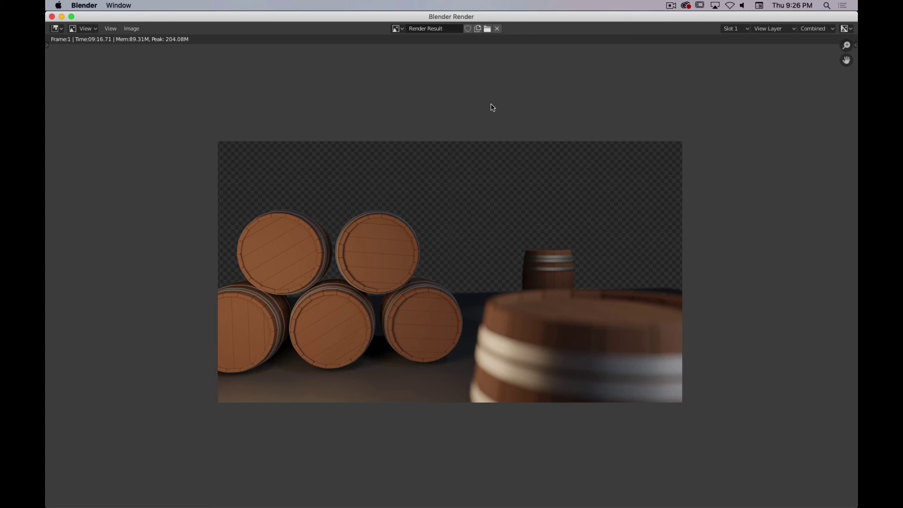
# Step: Switch to Photoshop and open Barrel_Scene.png from the 3D_Basics_Spring_2020 folder
pyautogui.moveTo(828, 504)
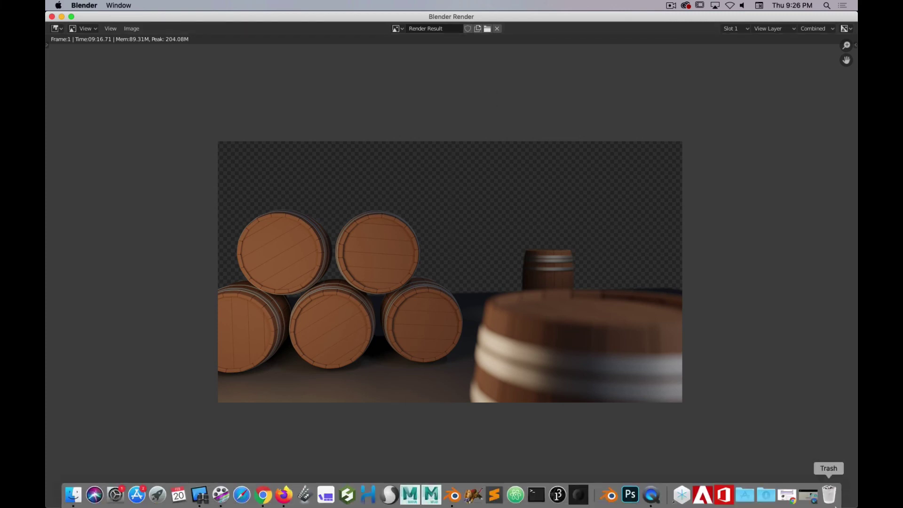
pyautogui.click(702, 495)
pyautogui.click(691, 377)
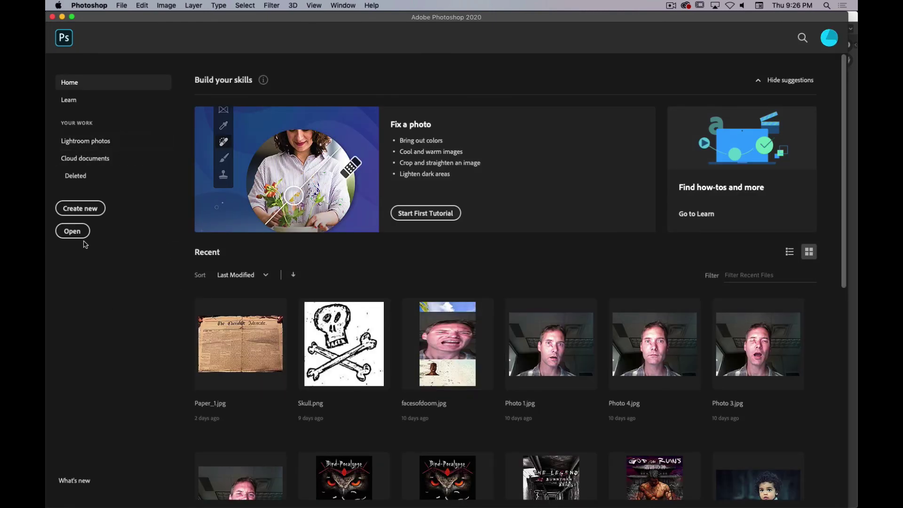
pyautogui.click(73, 231)
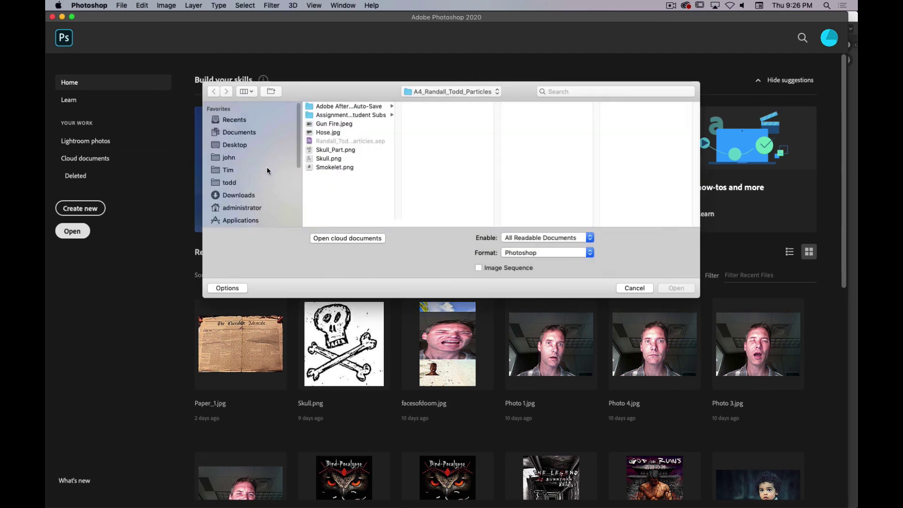
pyautogui.click(228, 170)
pyautogui.click(348, 132)
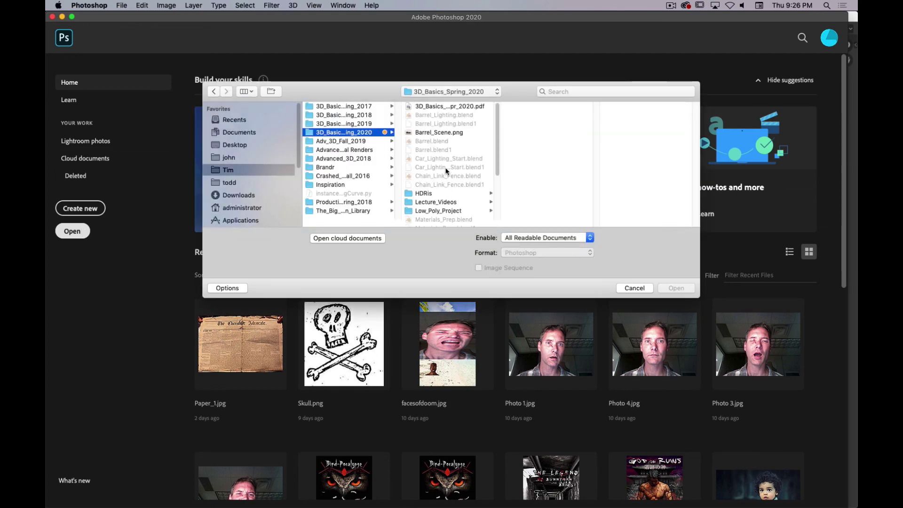
pyautogui.click(439, 133)
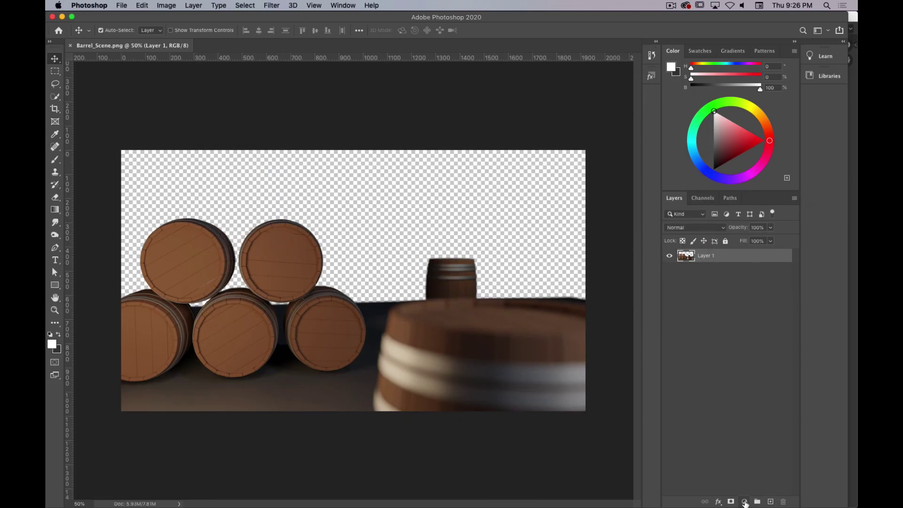
# Step: Add a new empty layer and place it beneath the barrel render layer
pyautogui.click(771, 501)
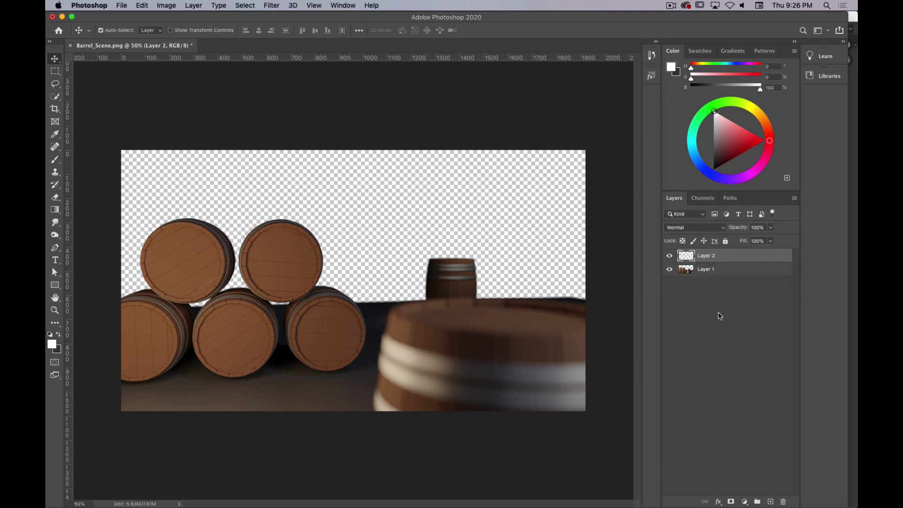
pyautogui.moveTo(713, 258); pyautogui.dragTo(714, 278)
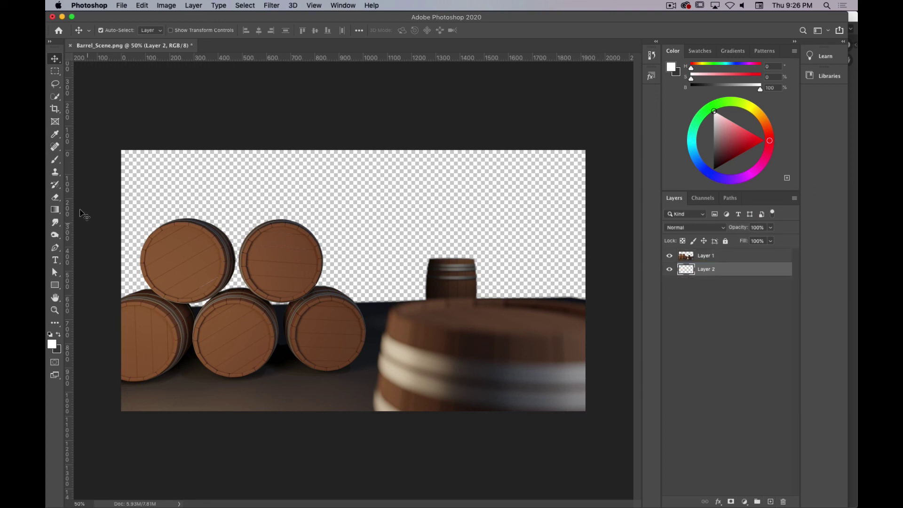
# Step: Activate the Gradient tool and load the Foreground to Background preset in the Gradient Editor
pyautogui.click(55, 209)
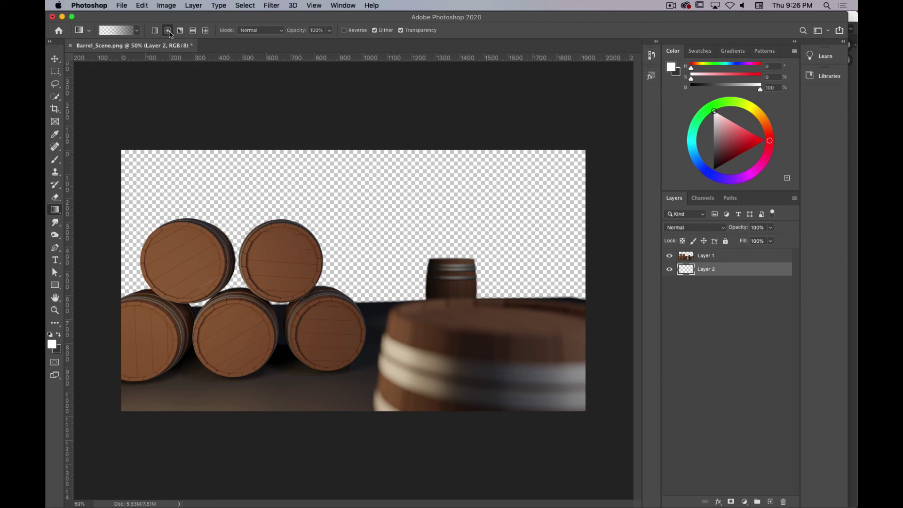
pyautogui.click(125, 31)
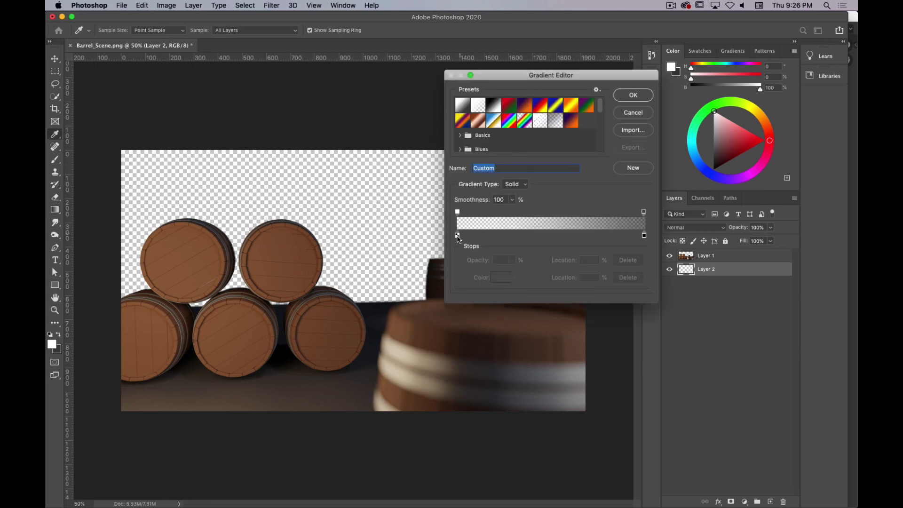
pyautogui.click(458, 214)
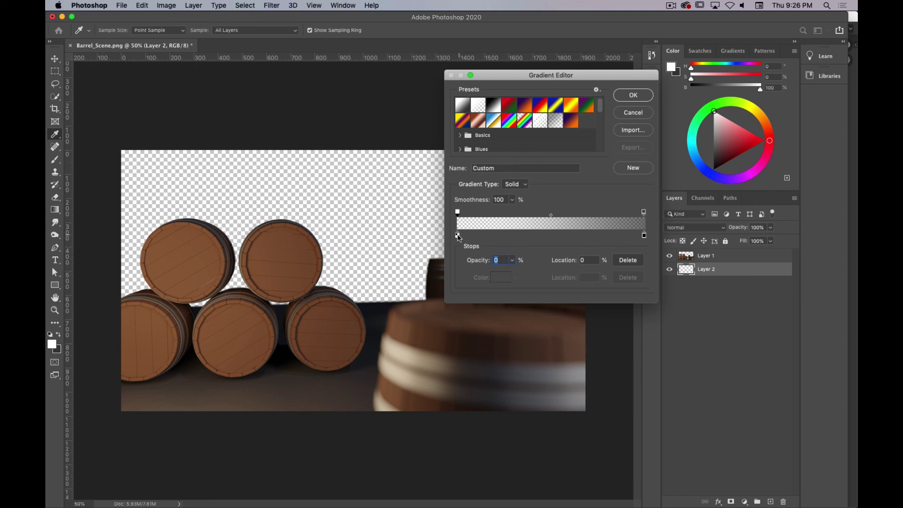
pyautogui.click(457, 236)
pyautogui.click(463, 106)
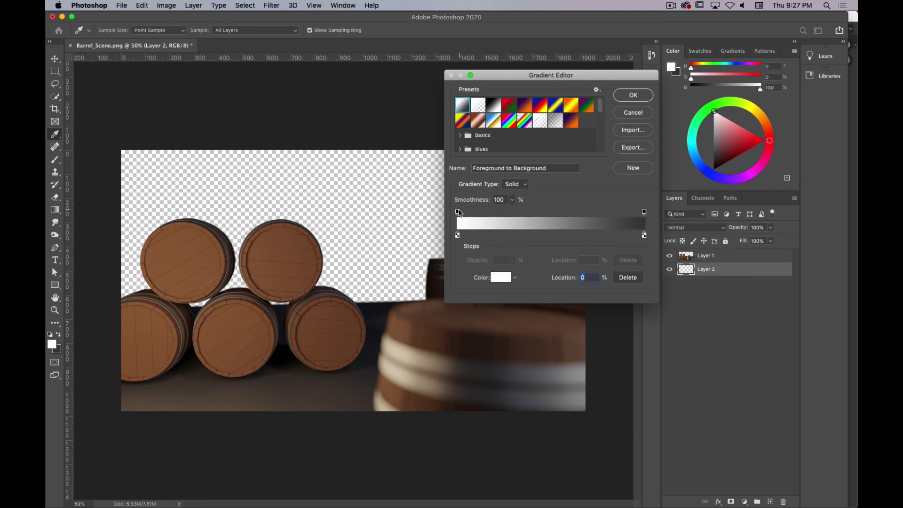
# Step: Change the gradient's starting colour stop to dark blue and accept the edited gradient
pyautogui.click(458, 212)
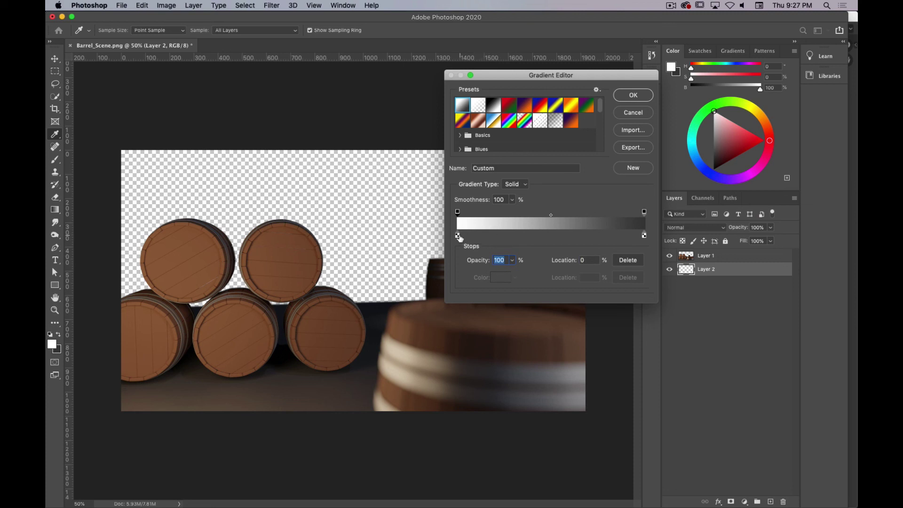
pyautogui.click(457, 236)
pyautogui.click(500, 278)
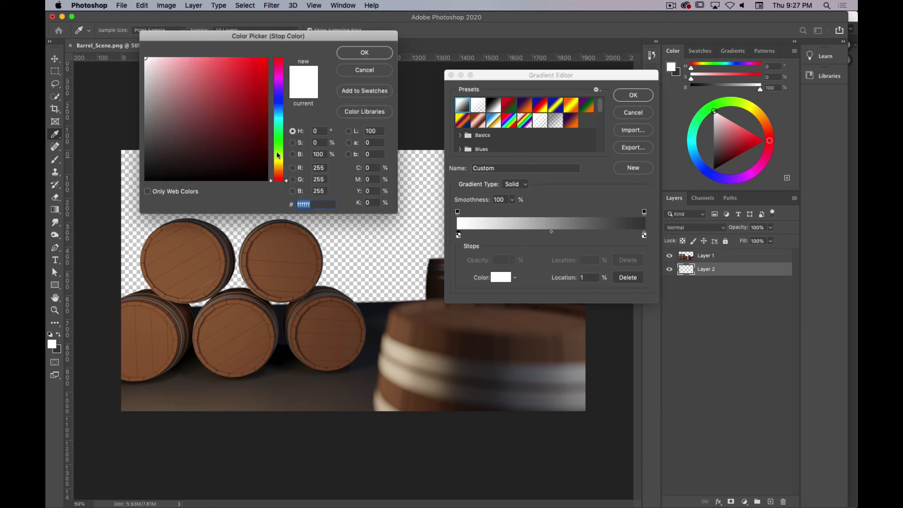
pyautogui.click(282, 110)
pyautogui.moveTo(282, 111)
pyautogui.mouseDown()
pyautogui.moveTo(254, 112)
pyautogui.moveTo(266, 113)
pyautogui.mouseUp()
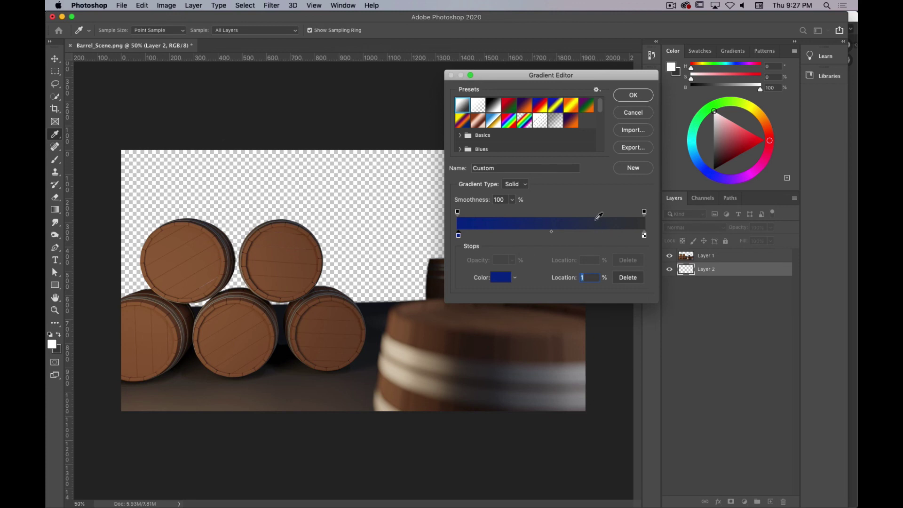
pyautogui.click(633, 95)
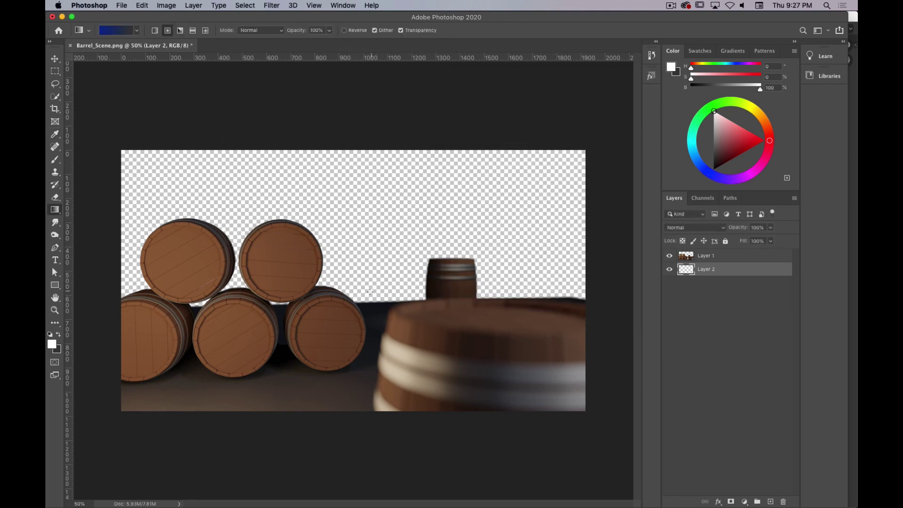
# Step: Try radial blue-to-grey gradients on the background layer, starting from the canvas centre and from its upper-right corner
pyautogui.moveTo(370, 293); pyautogui.dragTo(579, 158)
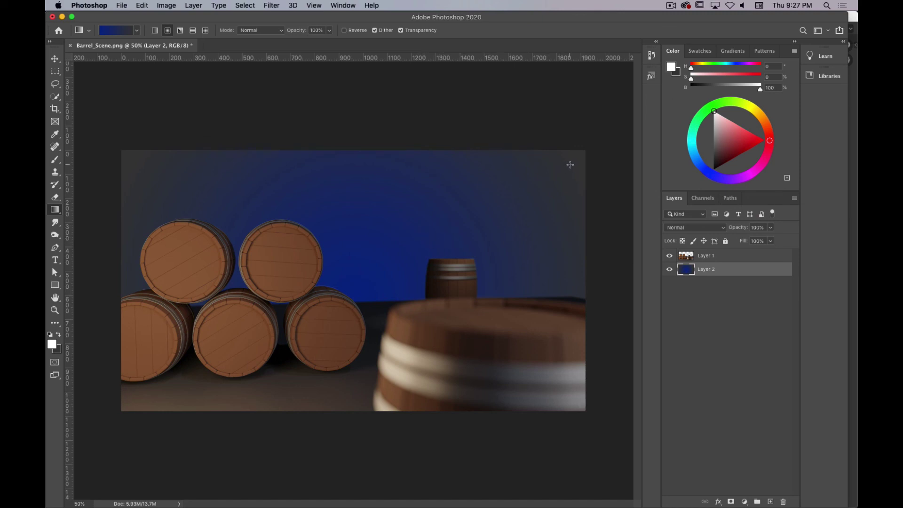
pyautogui.moveTo(573, 164); pyautogui.dragTo(305, 326)
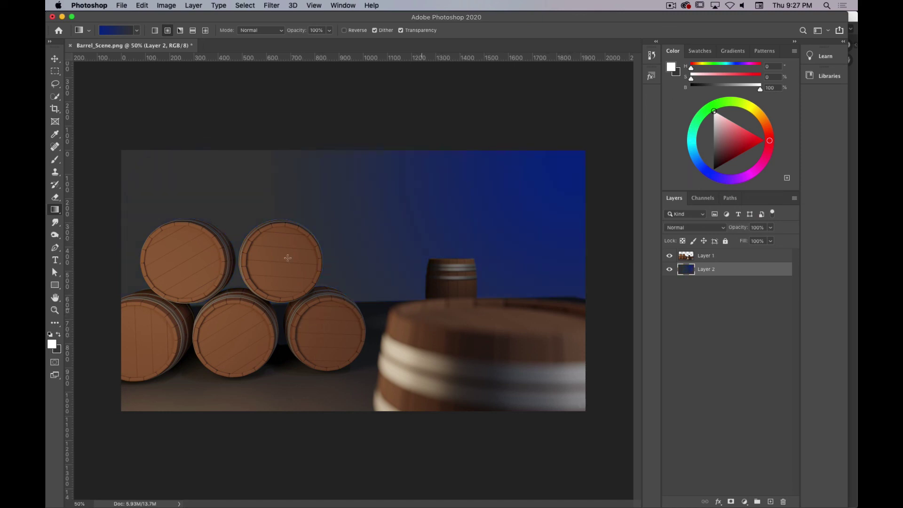
pyautogui.moveTo(349, 269); pyautogui.dragTo(122, 408)
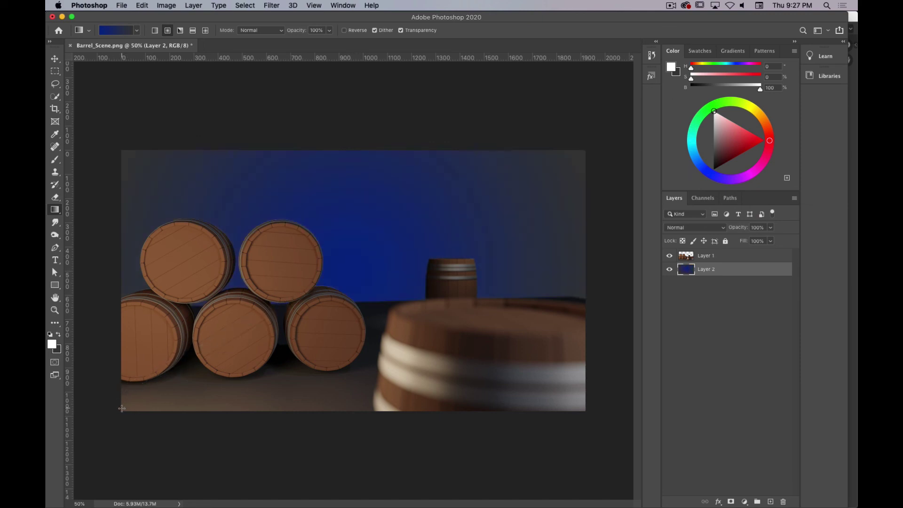
# Step: Refill the background layer with the gradient reversed, first radially from the centre, finally linearly from the floor area up to the top edge
pyautogui.click(137, 30)
pyautogui.click(137, 30)
pyautogui.click(345, 31)
pyautogui.moveTo(353, 275); pyautogui.dragTo(125, 156)
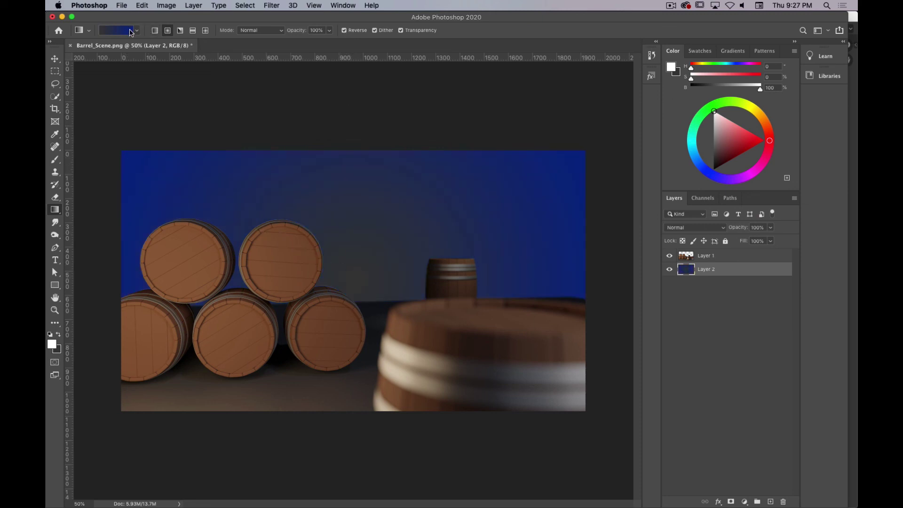
pyautogui.click(154, 30)
pyautogui.moveTo(362, 347); pyautogui.dragTo(359, 155)
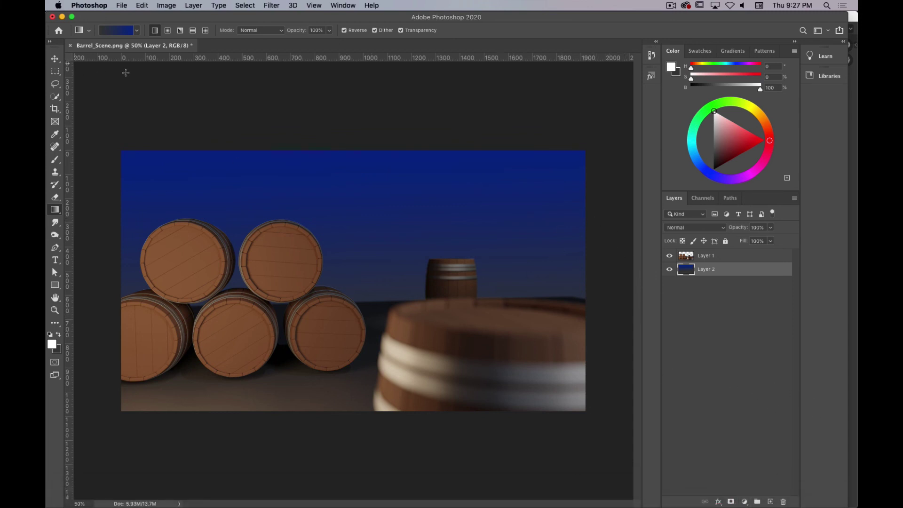
# Step: Set up a Save for Web export using the JPEG High preset with quality raised to 100
pyautogui.click(121, 6)
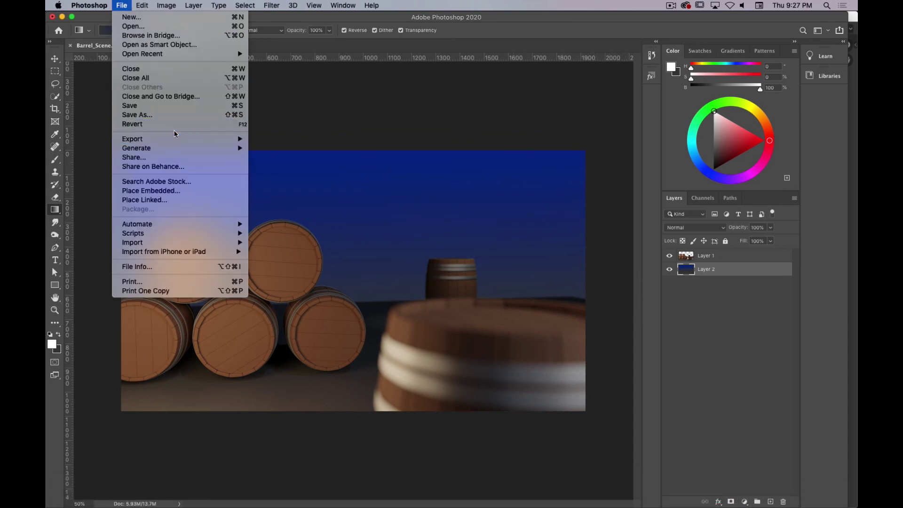
pyautogui.moveTo(170, 142)
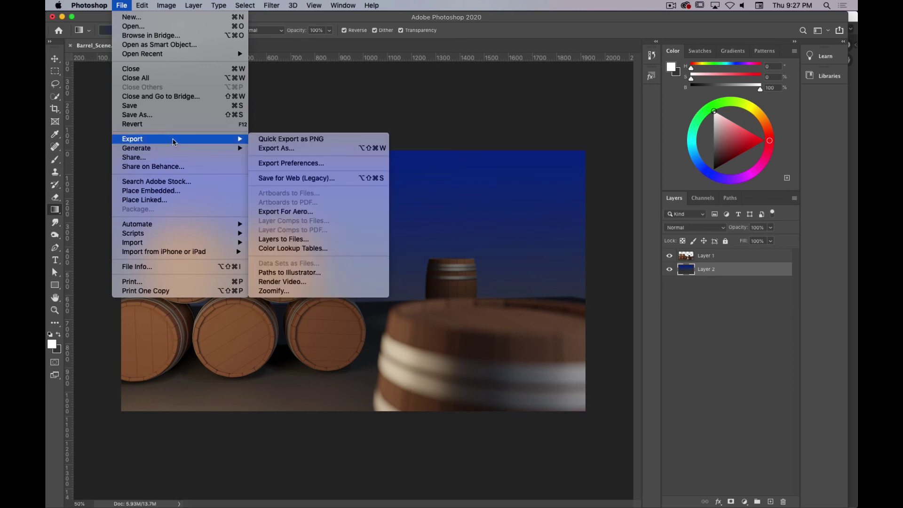
pyautogui.click(281, 182)
pyautogui.click(597, 90)
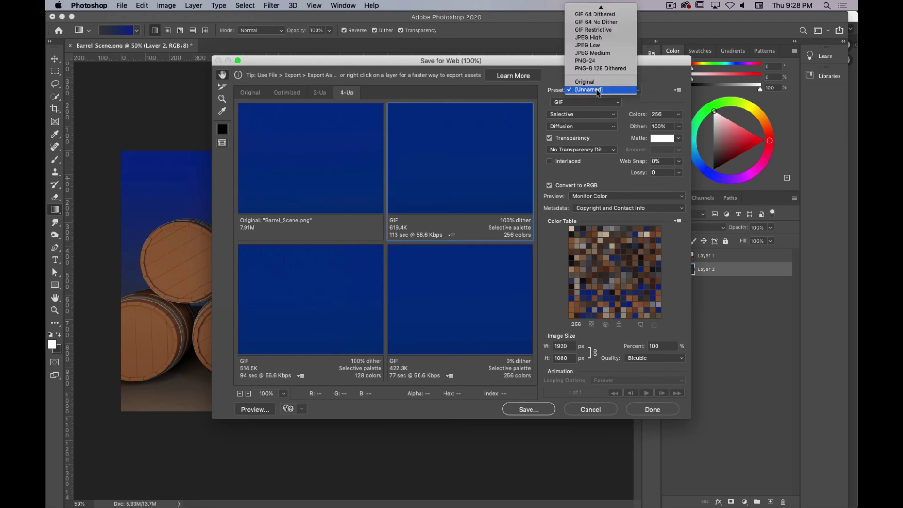
pyautogui.click(614, 40)
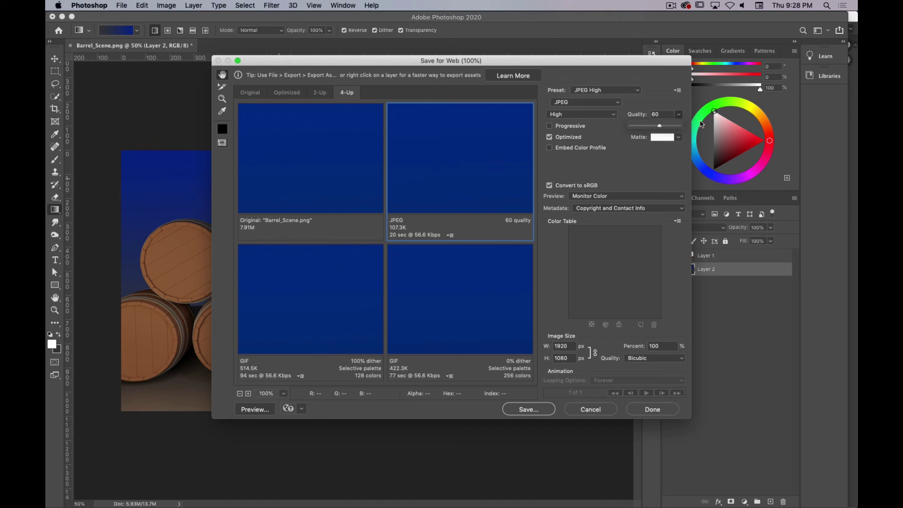
pyautogui.moveTo(678, 127); pyautogui.dragTo(688, 131)
pyautogui.click(660, 165)
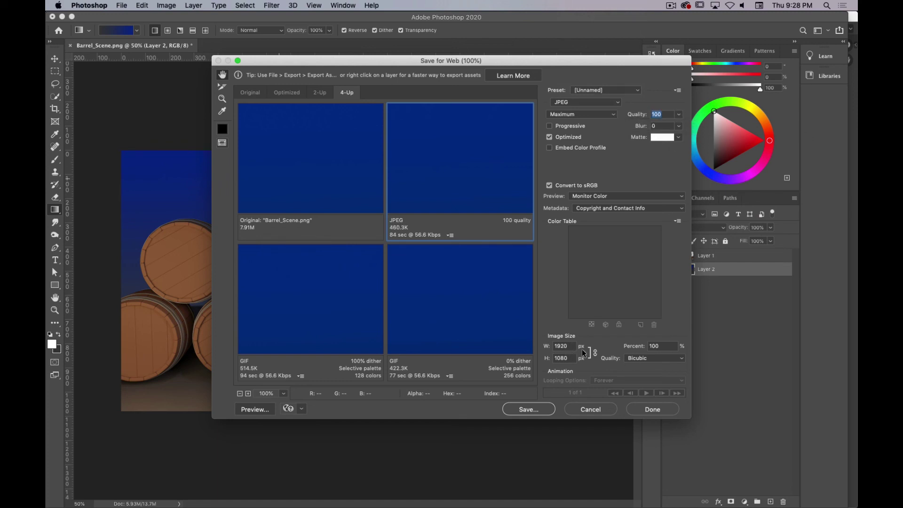
# Step: Save the exported image as Barrel_Scene.jpg in the 3D_Basics_Spring_2020 folder
pyautogui.click(542, 408)
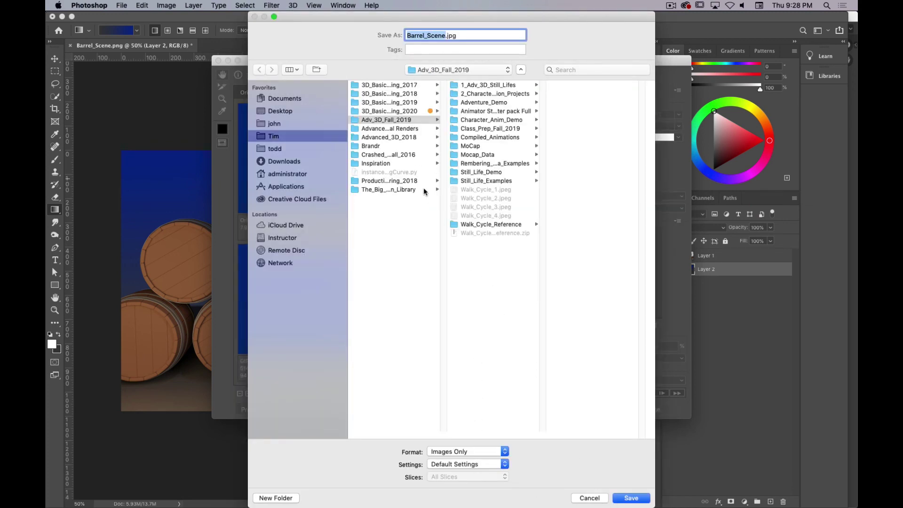
pyautogui.click(431, 112)
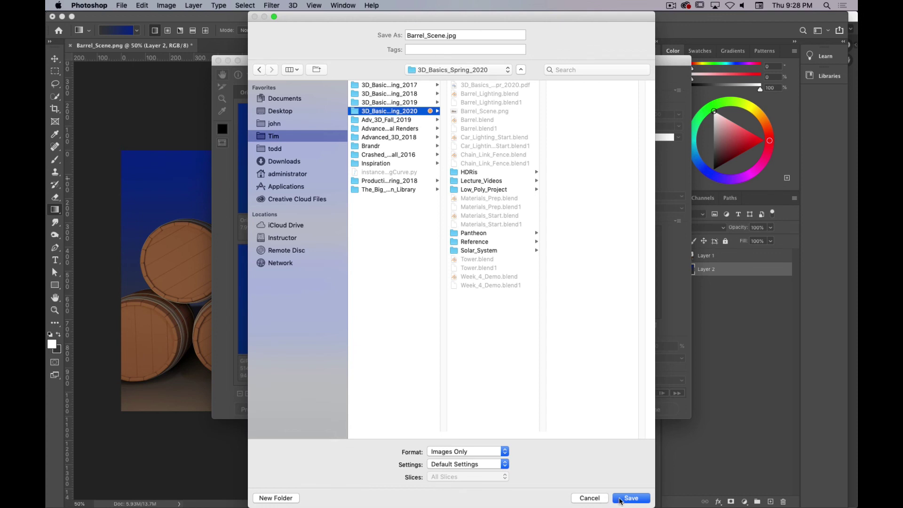
pyautogui.click(620, 499)
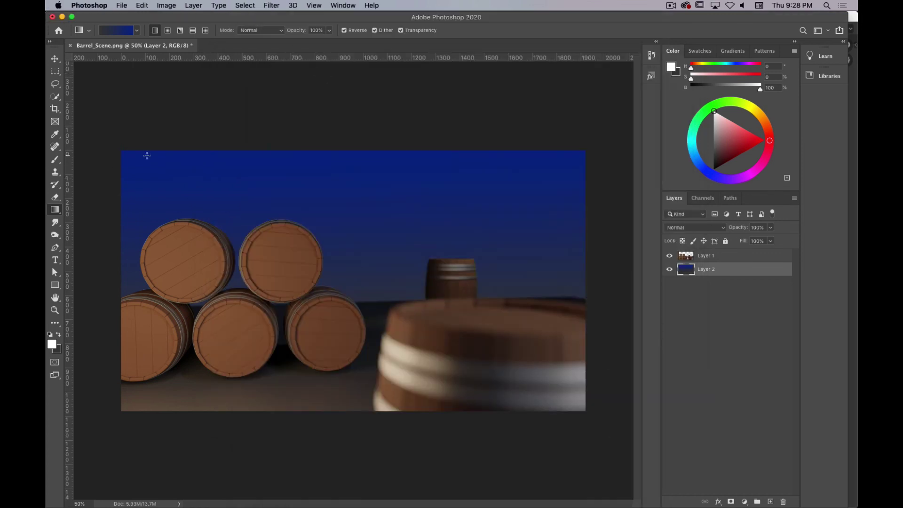
# Step: Switch to Finder and open Barrel_Scene.jpg from the 3D_Basics_Spring_2020 folder in Preview to check the final image
pyautogui.press('super+Tab')
pyautogui.press('super+Tab')
pyautogui.press('super+Tab')
pyautogui.press('super+Tab')
pyautogui.press('super+Tab')
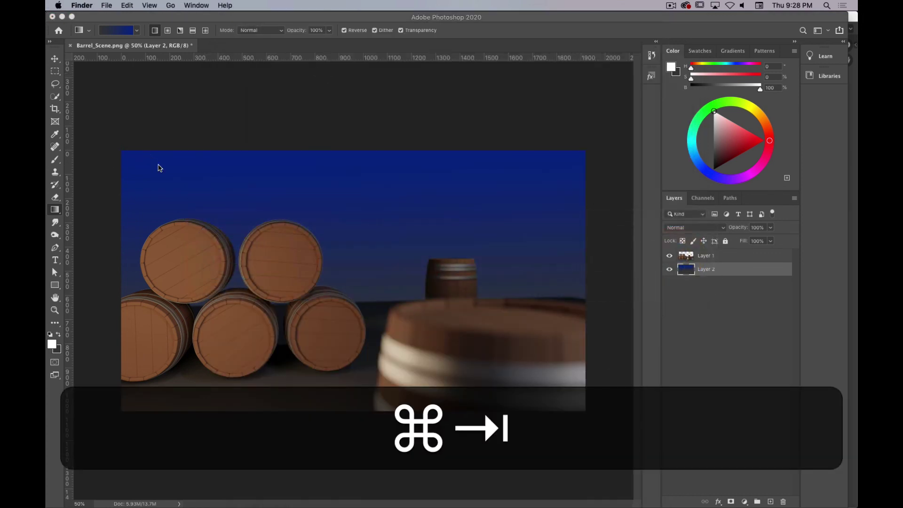
pyautogui.moveTo(46, 95); pyautogui.dragTo(407, 86)
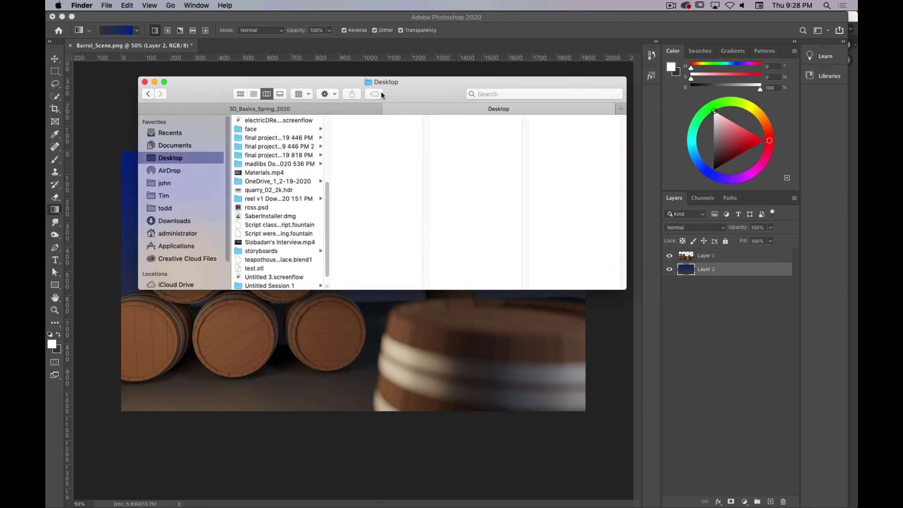
pyautogui.click(342, 110)
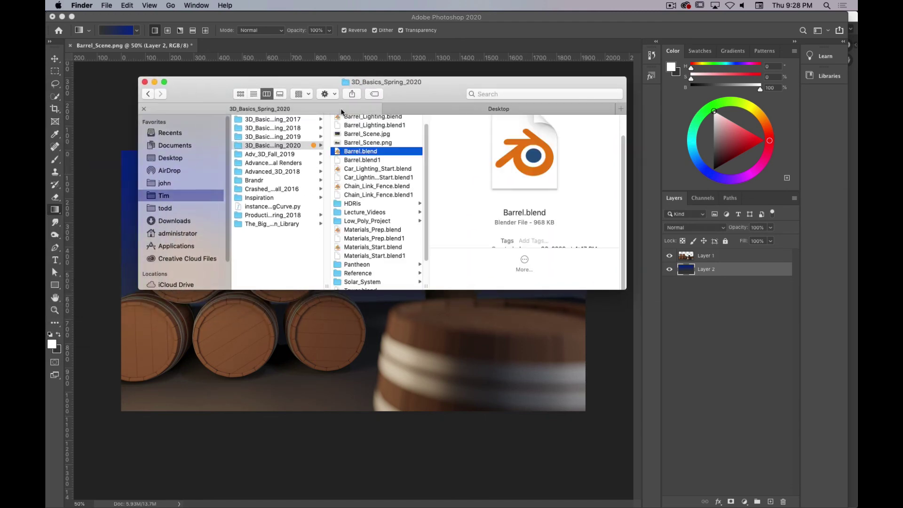
pyautogui.doubleClick(380, 134)
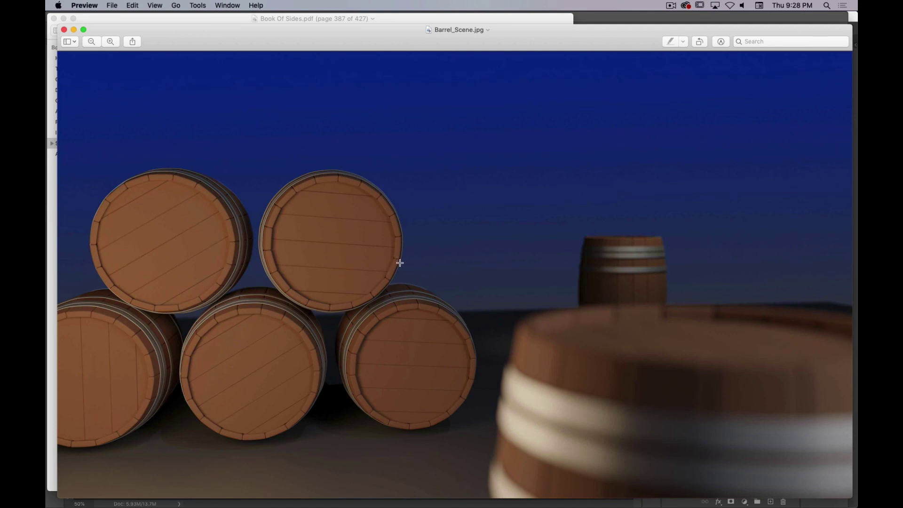
pyautogui.moveTo(230, 45)
pyautogui.mouseDown()
pyautogui.moveTo(222, 38)
pyautogui.moveTo(233, 34)
pyautogui.mouseUp()
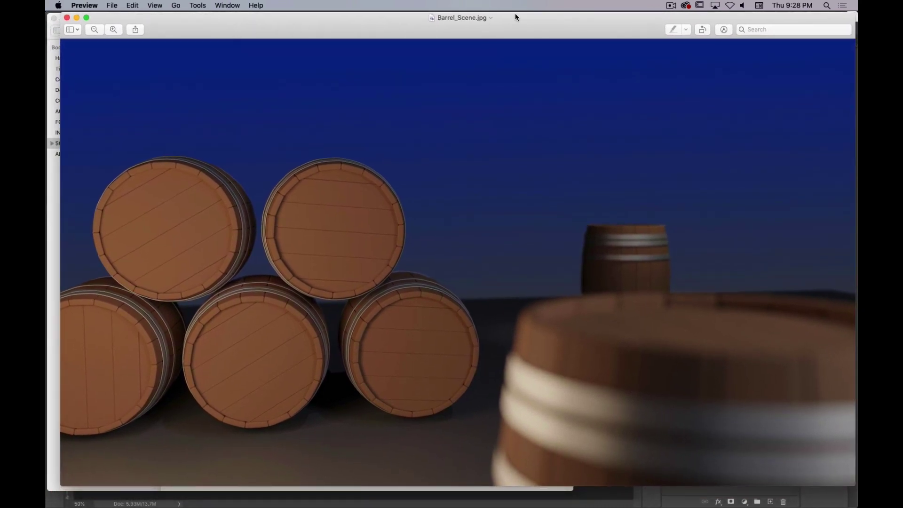